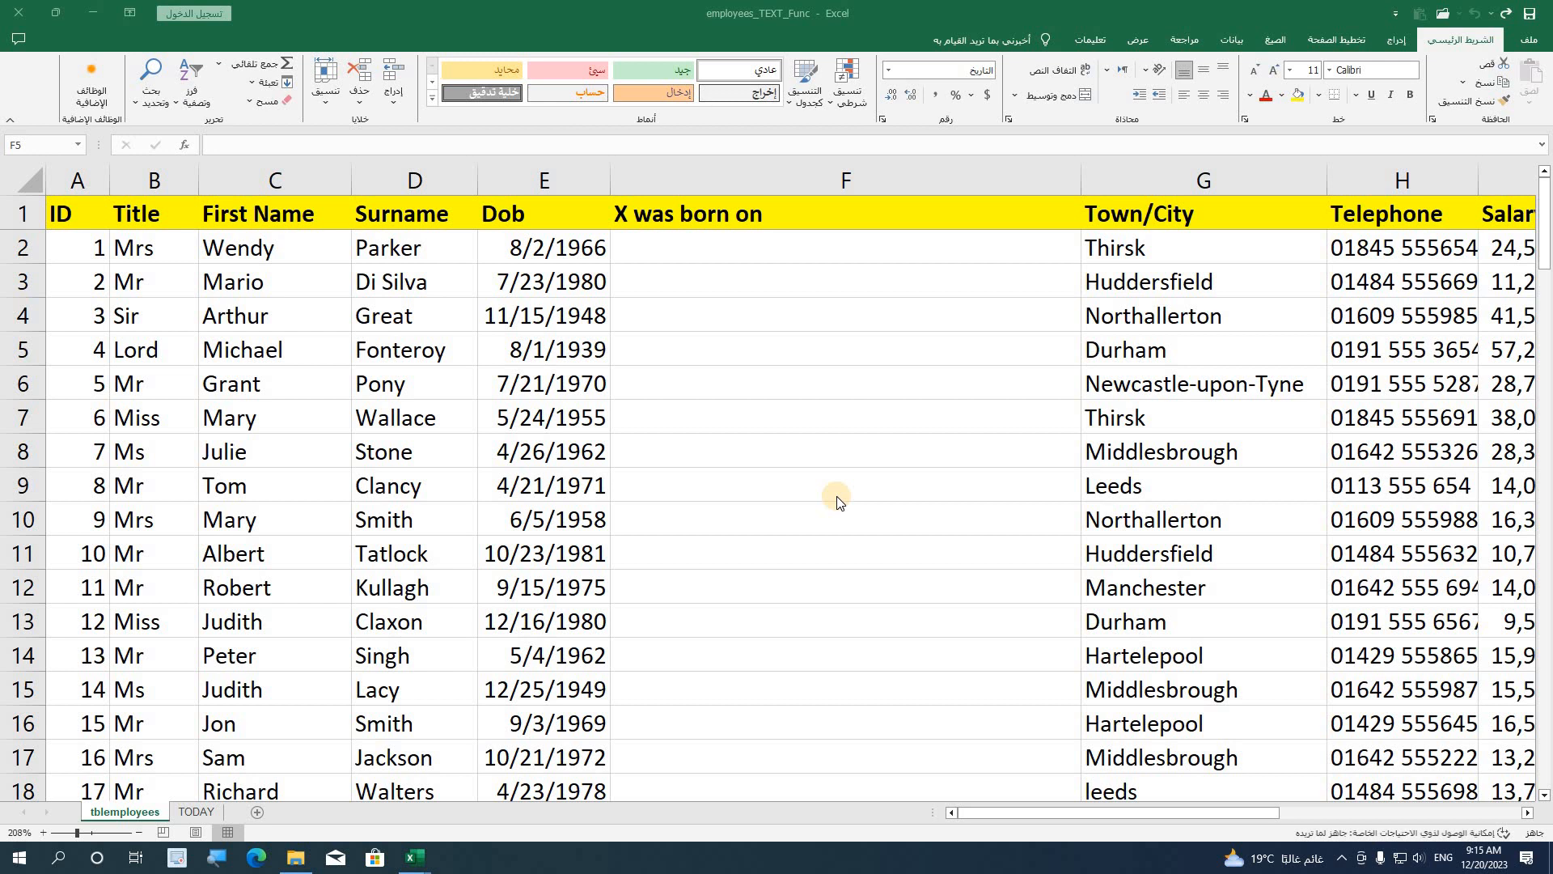
pyautogui.click(751, 404)
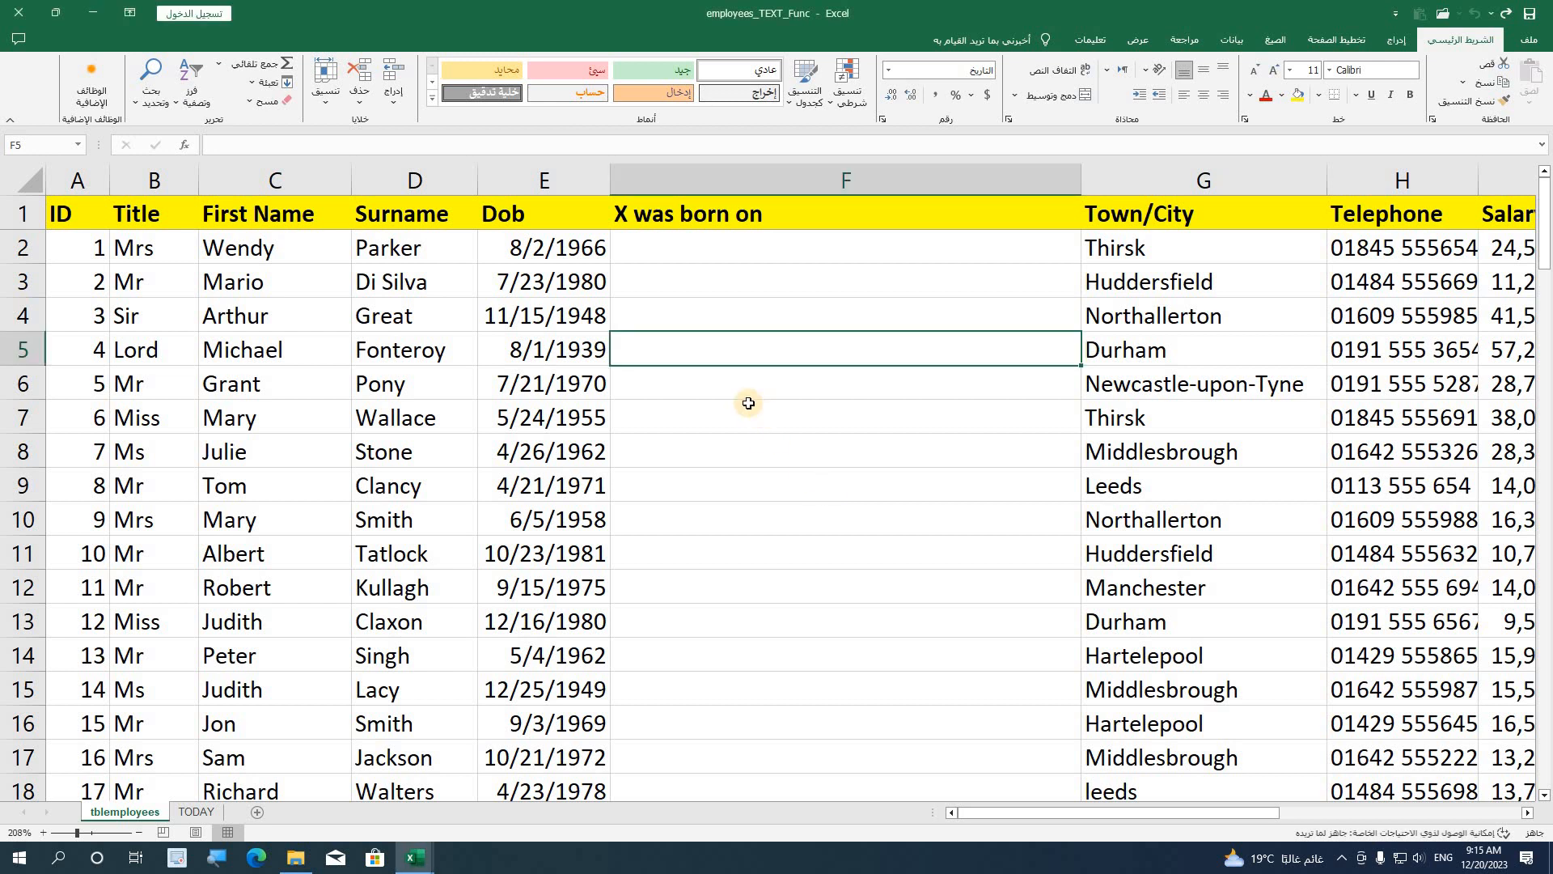
pyautogui.click(586, 315)
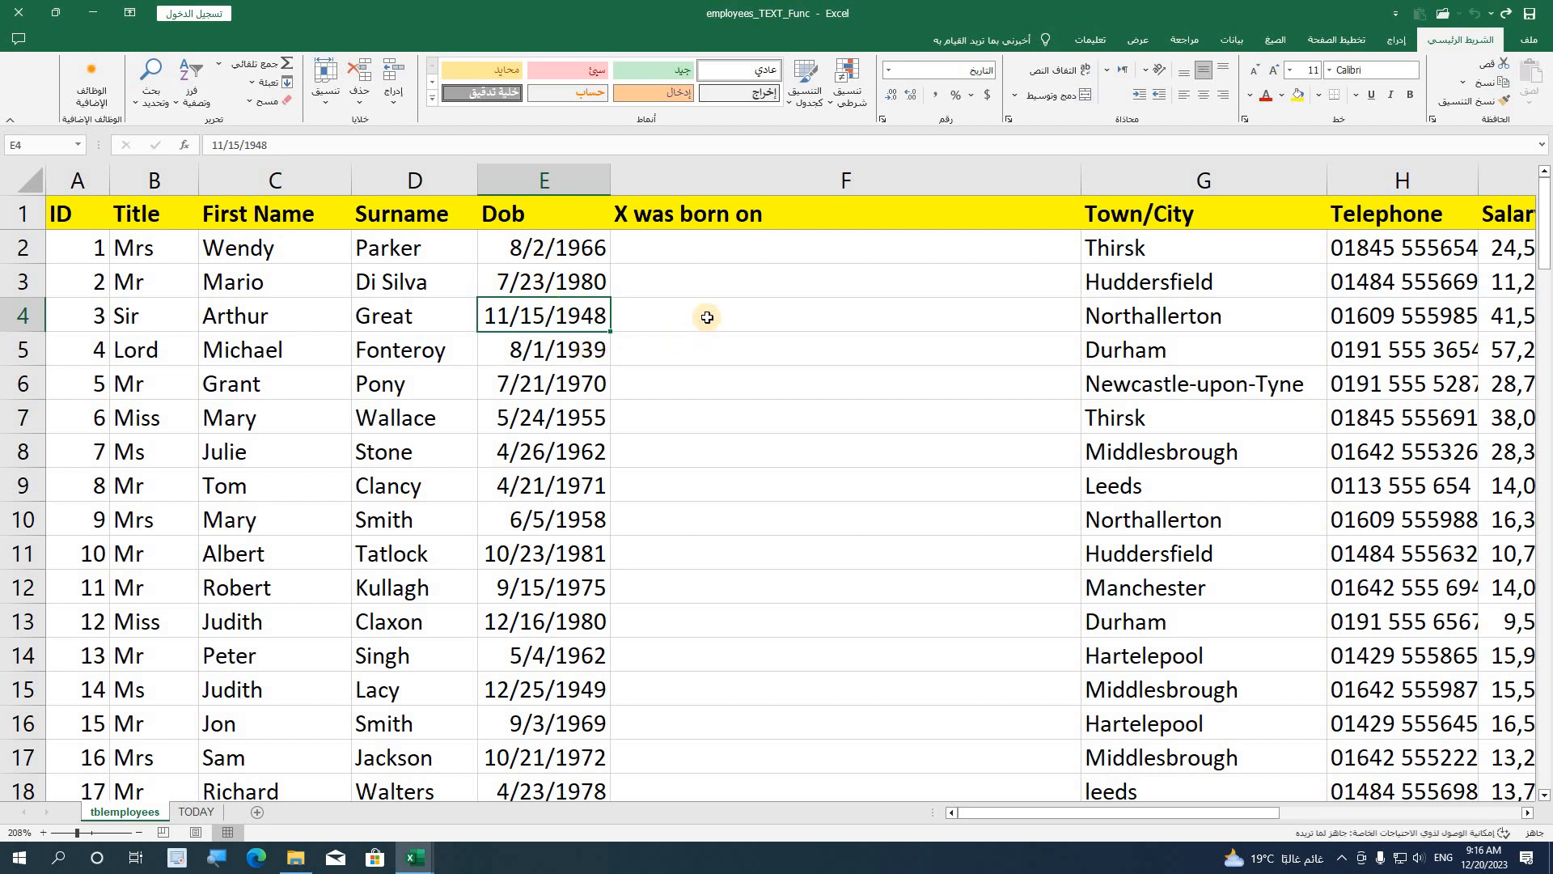
pyautogui.click(544, 247)
pyautogui.click(572, 348)
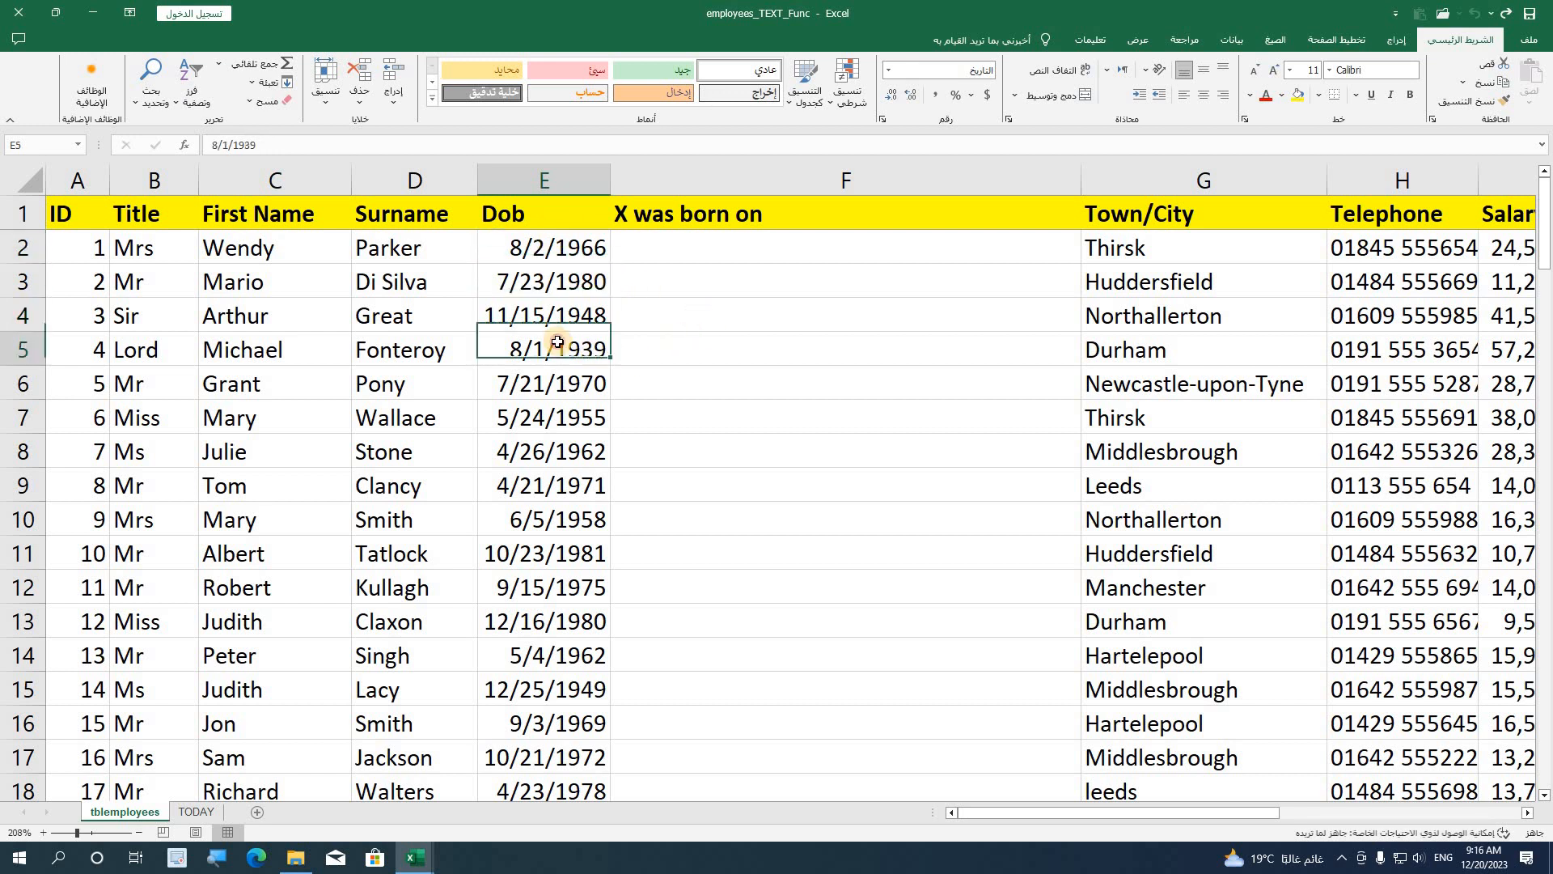
# - Apply the custom number format m/dddd/yyyy to the whole Dob column
pyautogui.click(557, 176)
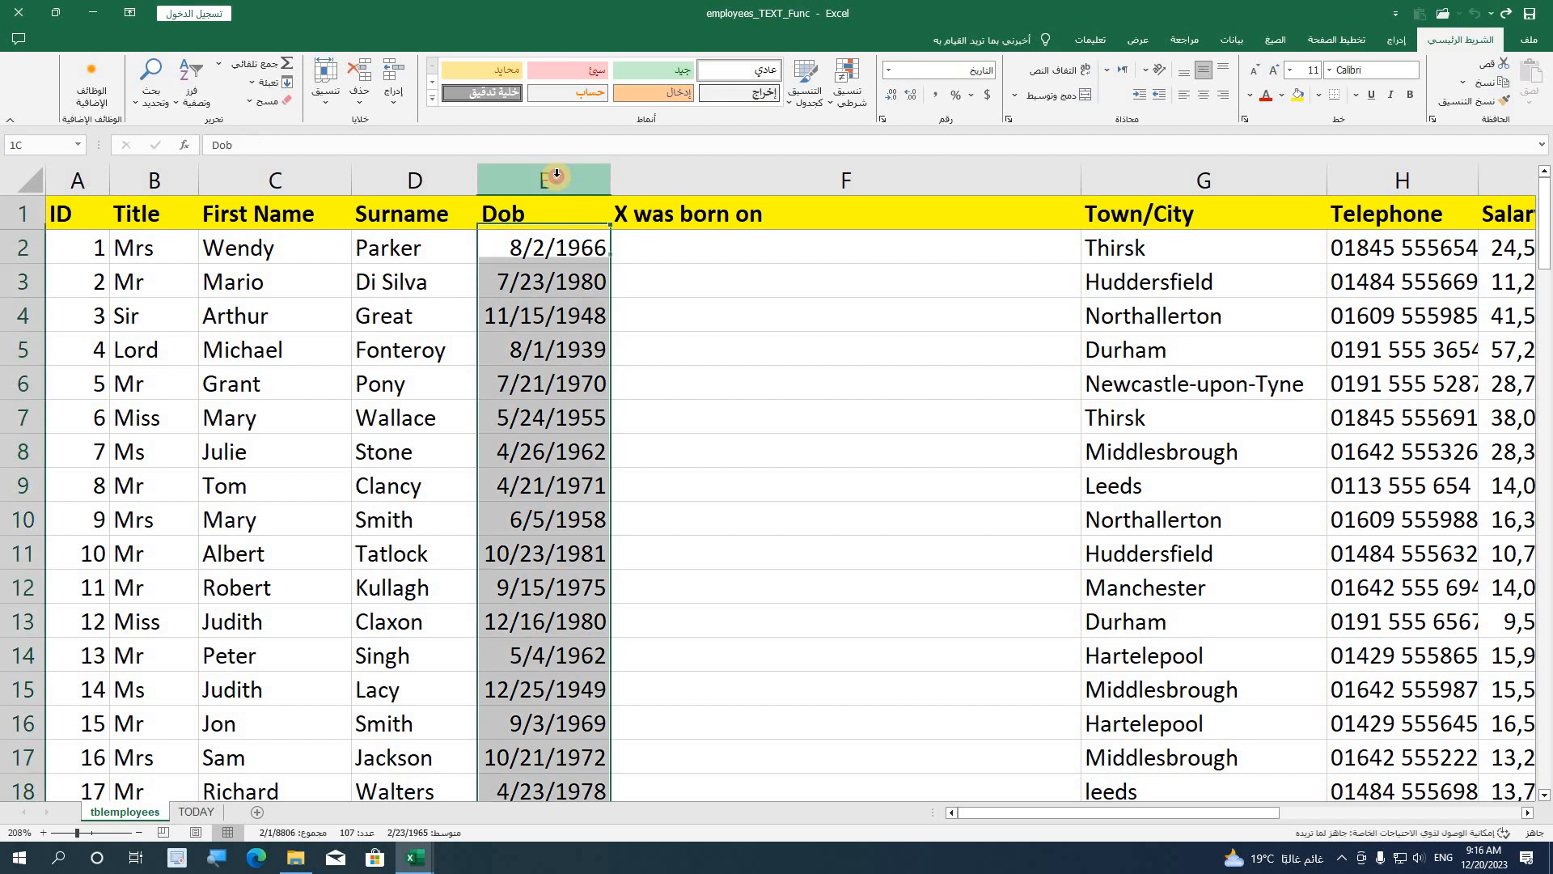
pyautogui.click(889, 73)
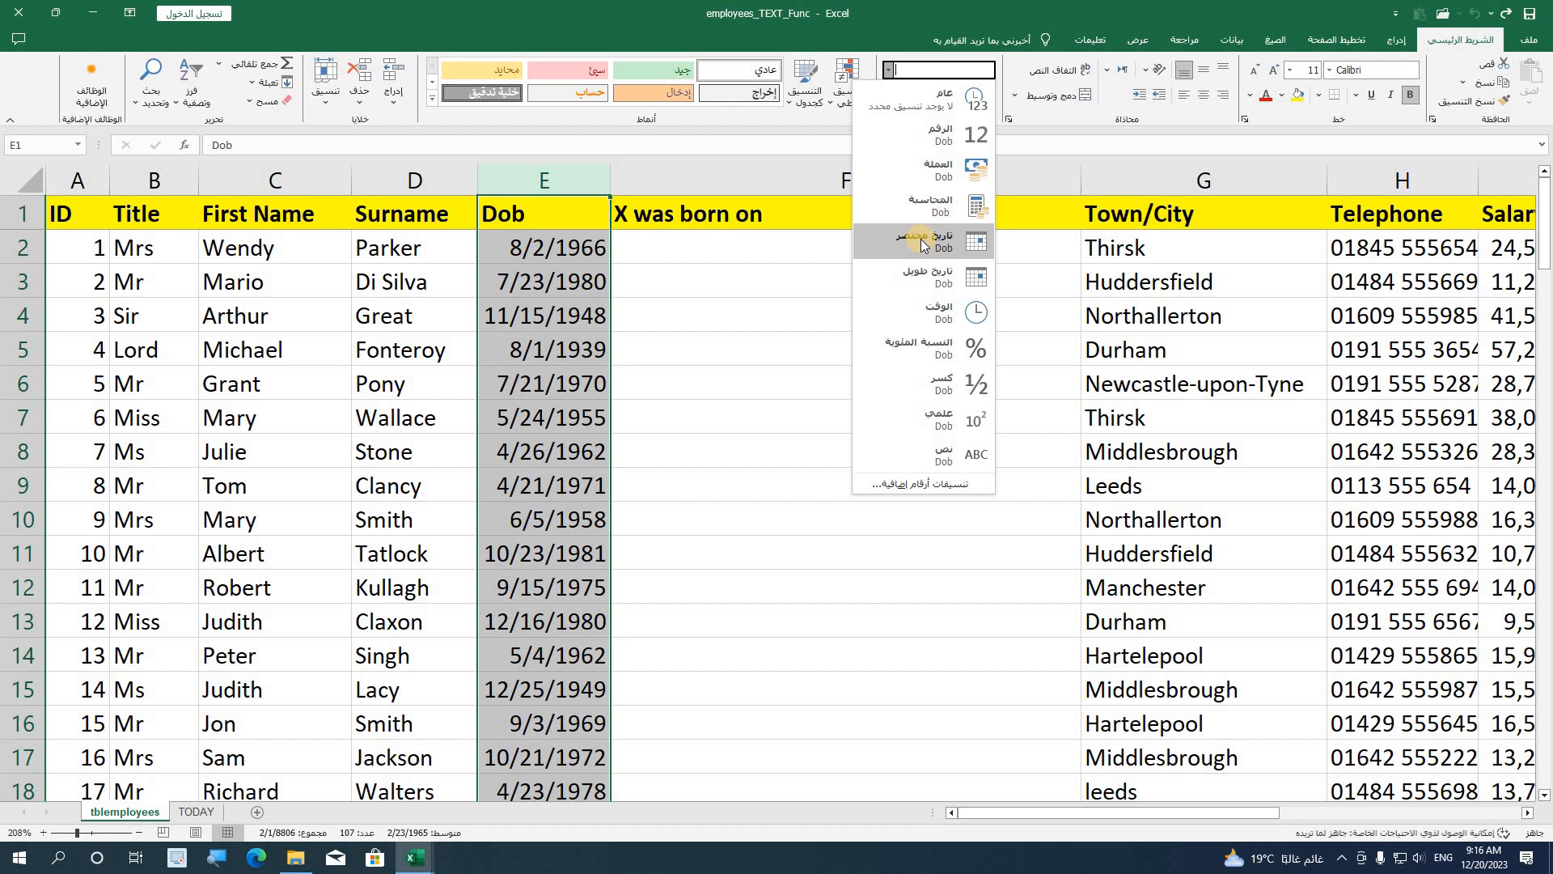
pyautogui.click(946, 484)
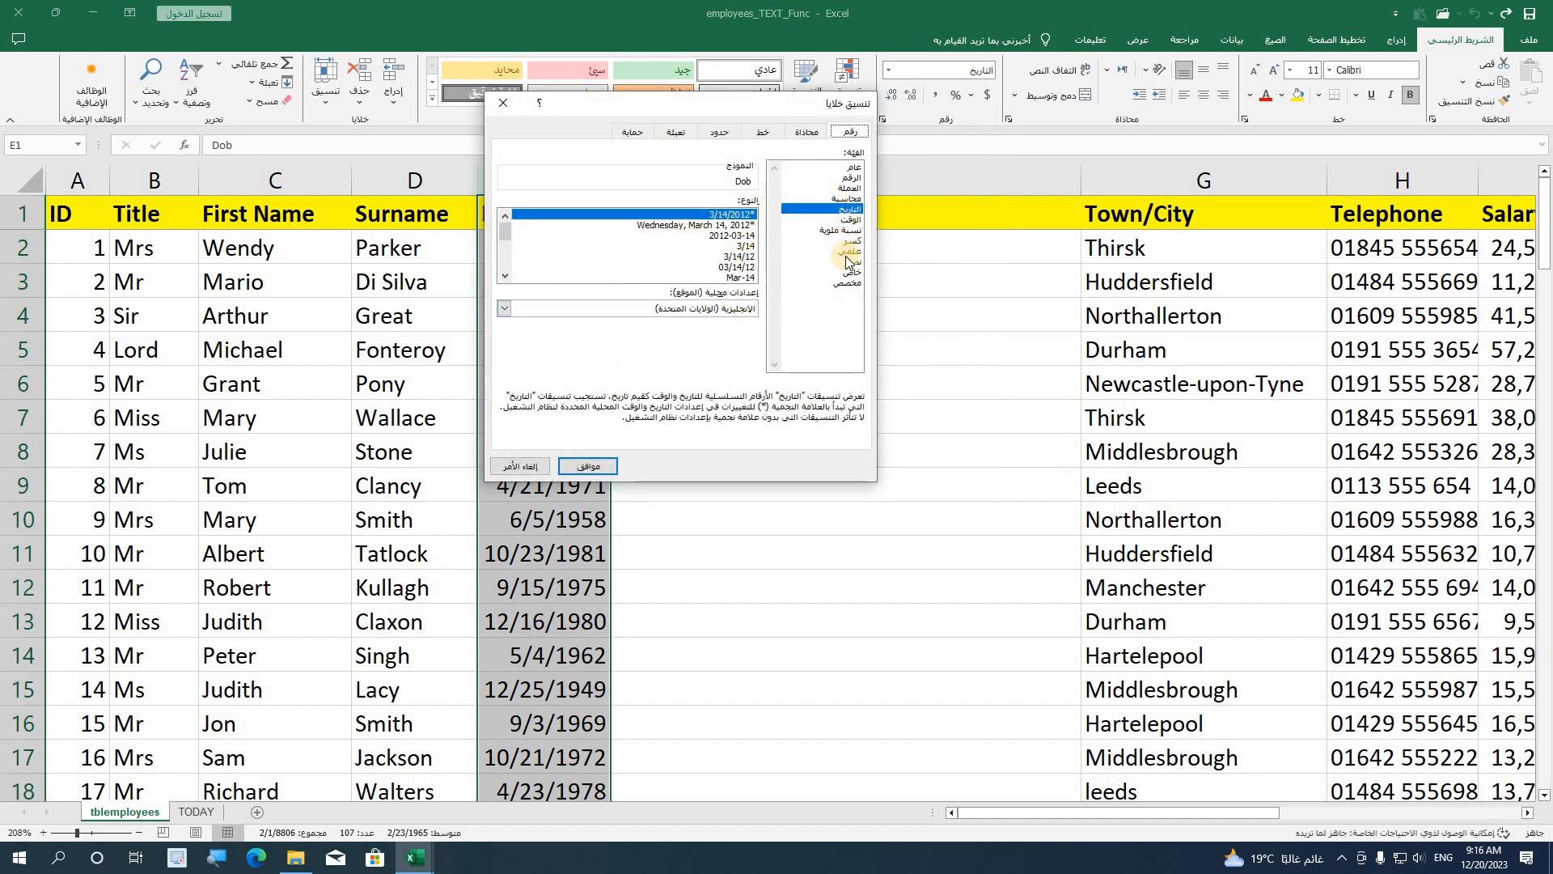
pyautogui.click(847, 283)
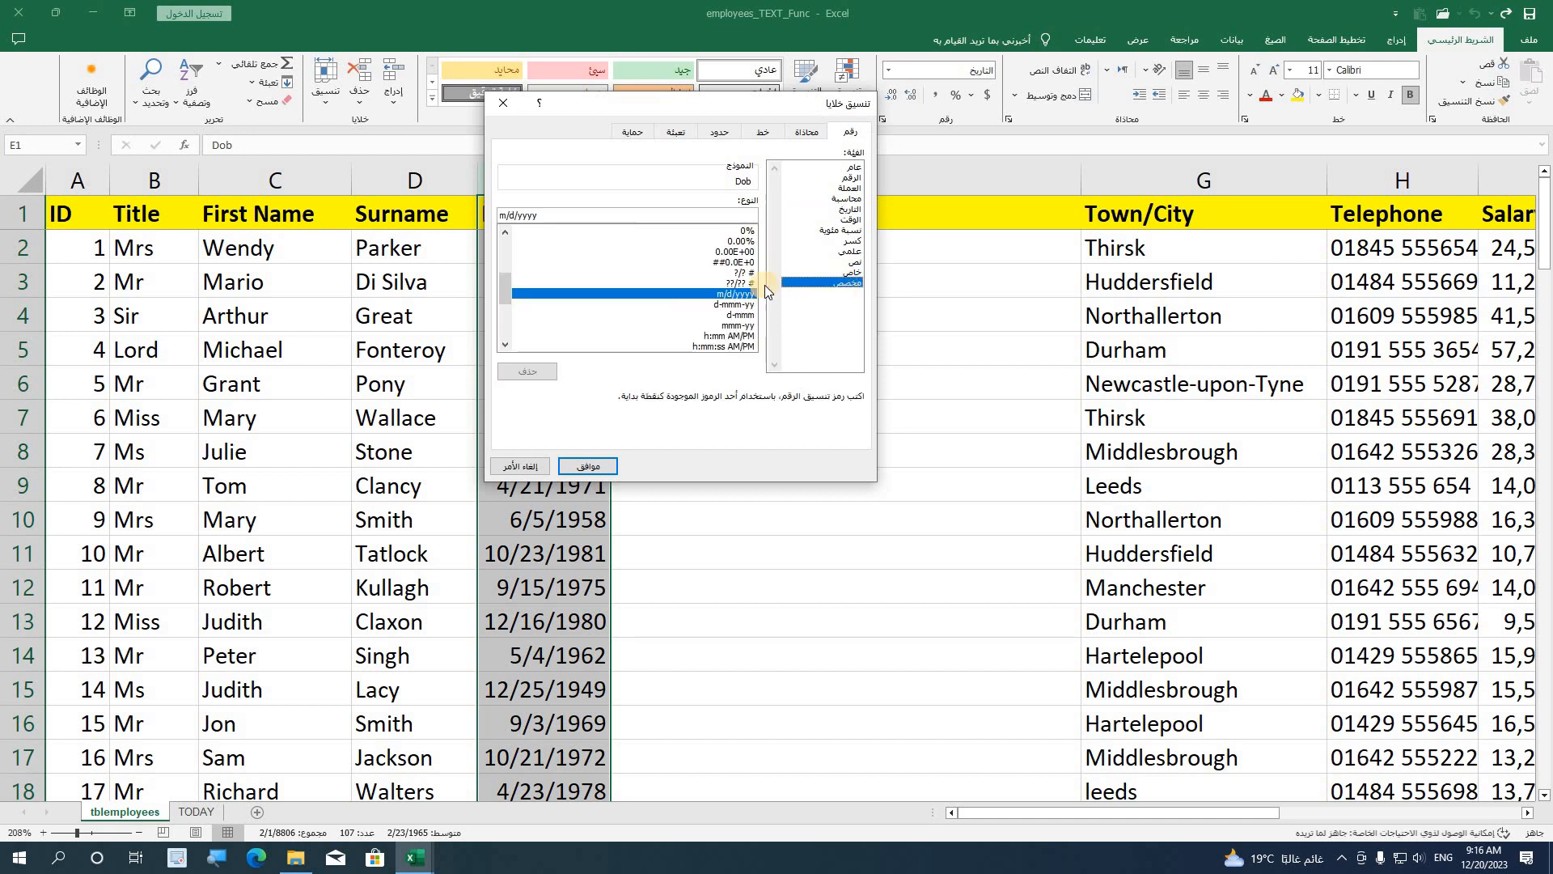
pyautogui.doubleClick(503, 212)
pyautogui.click(502, 212)
pyautogui.click(511, 216)
pyautogui.write('d')
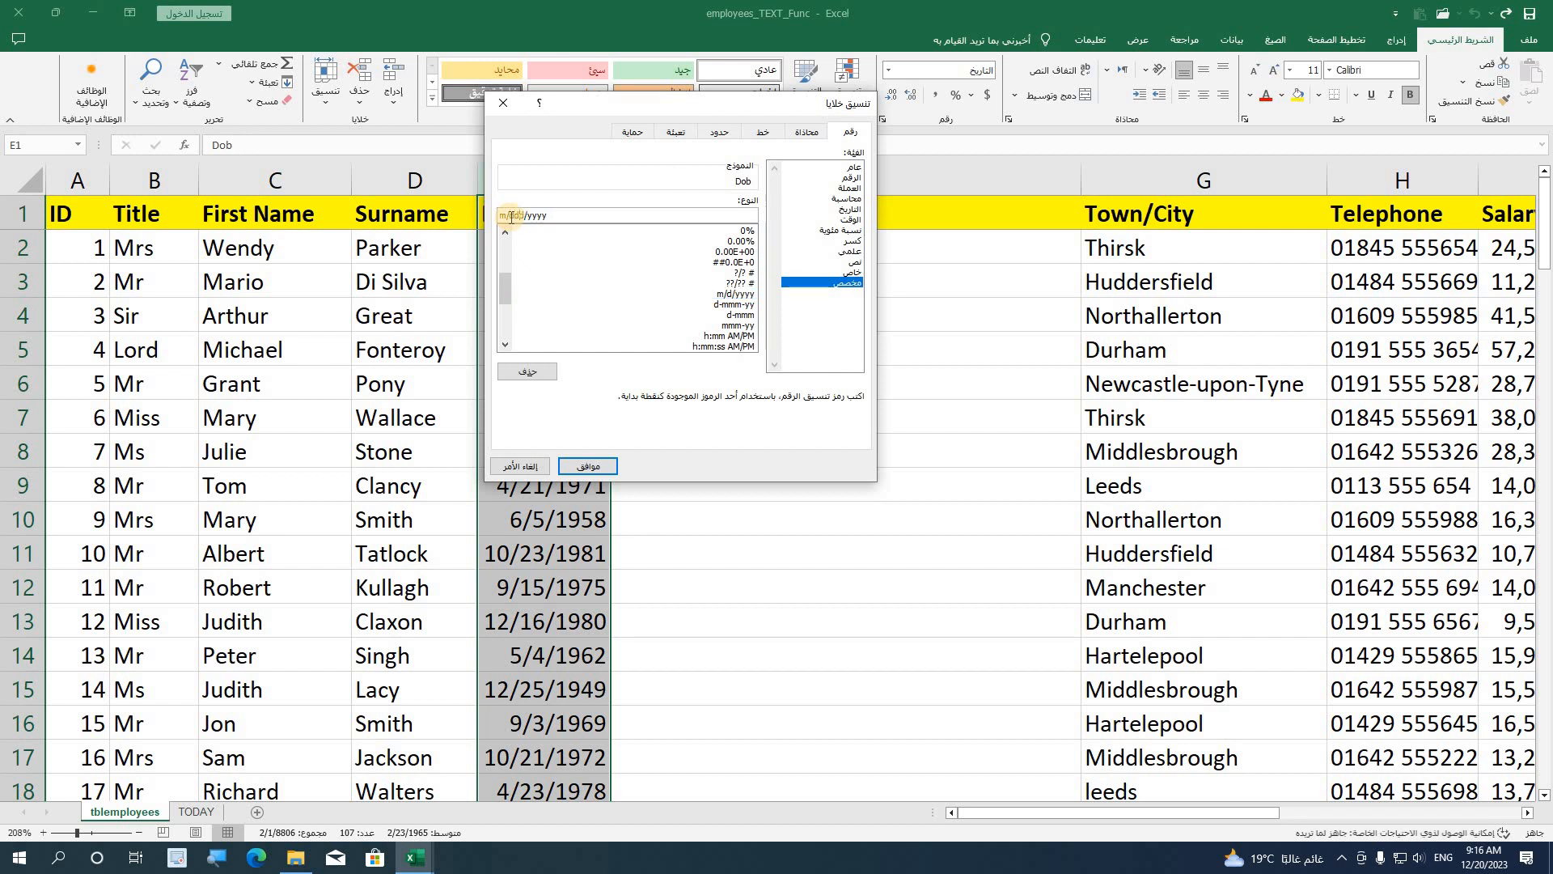
pyautogui.write('dd')
pyautogui.press('Return')
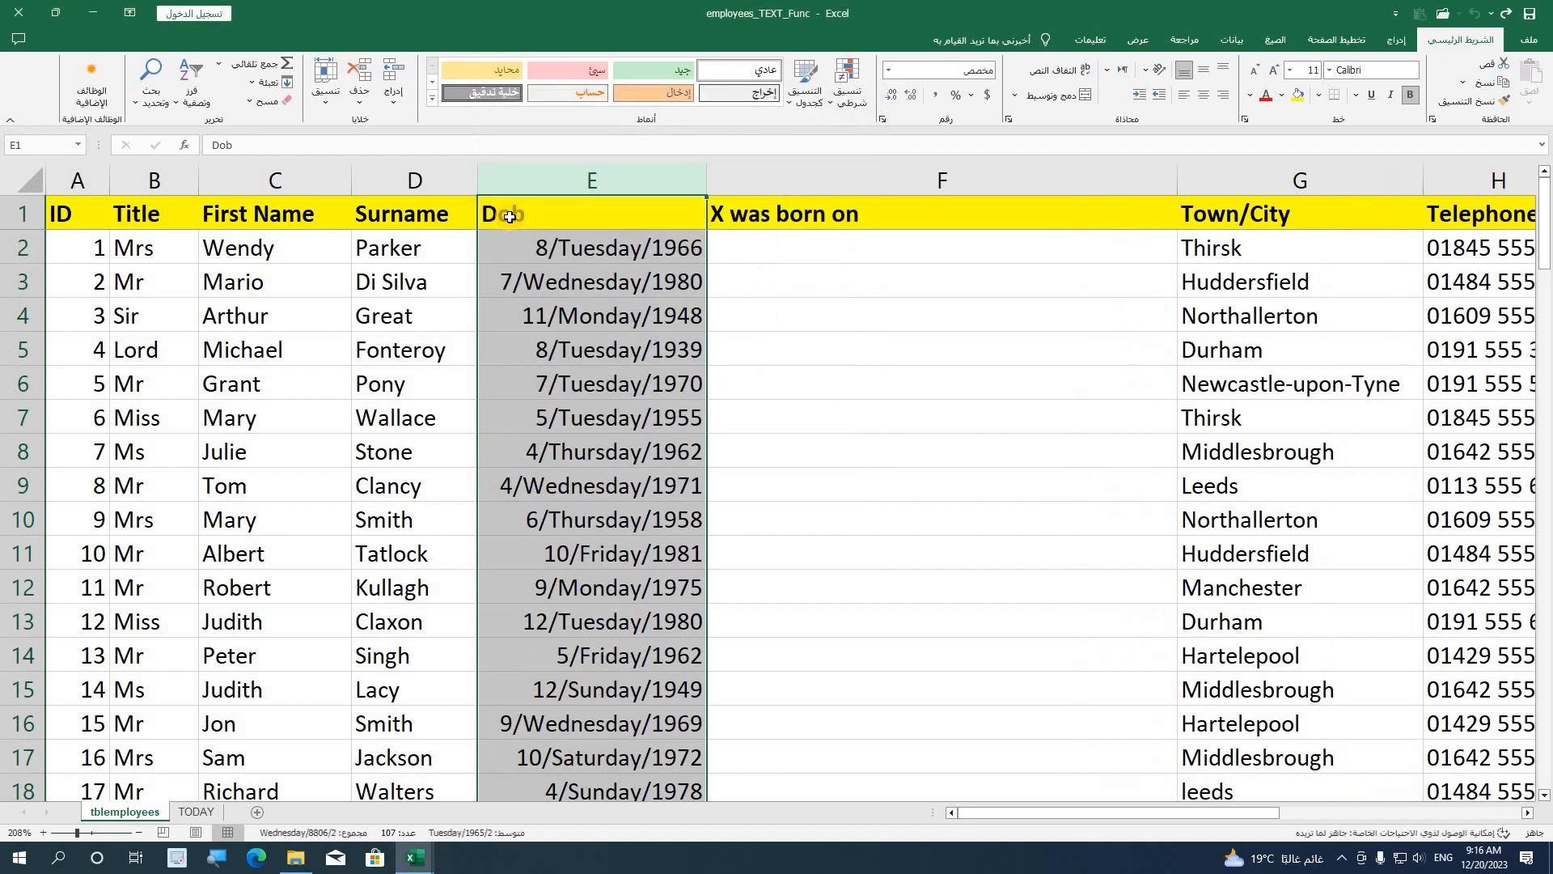
# - Examine the Dob dates, the empty "X was born on" column, and the first name, surname and date cells in row 2
pyautogui.click(566, 518)
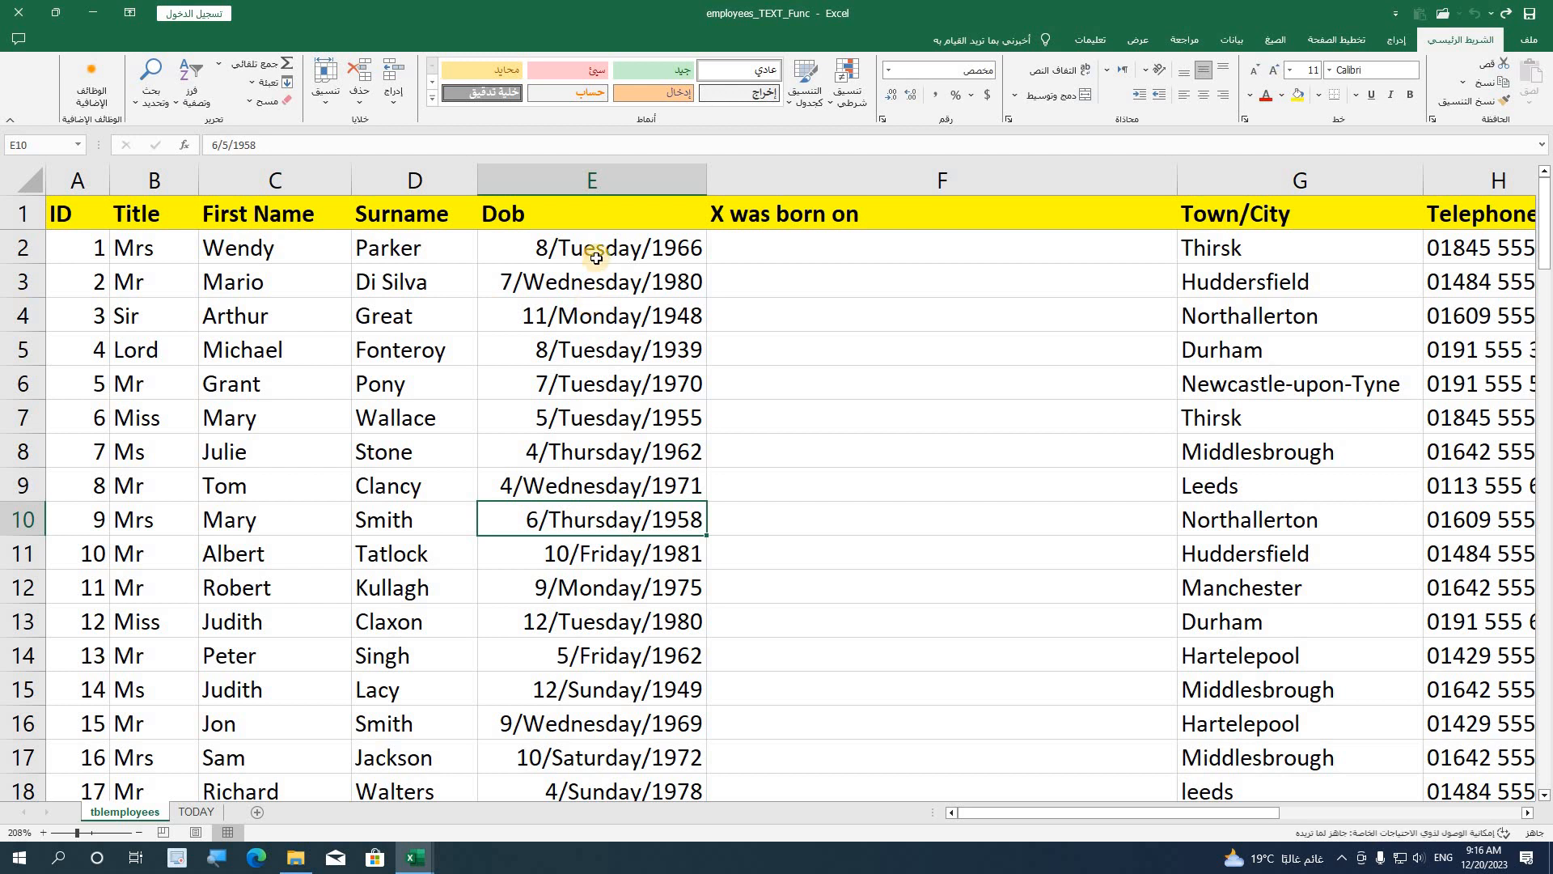
pyautogui.click(1270, 287)
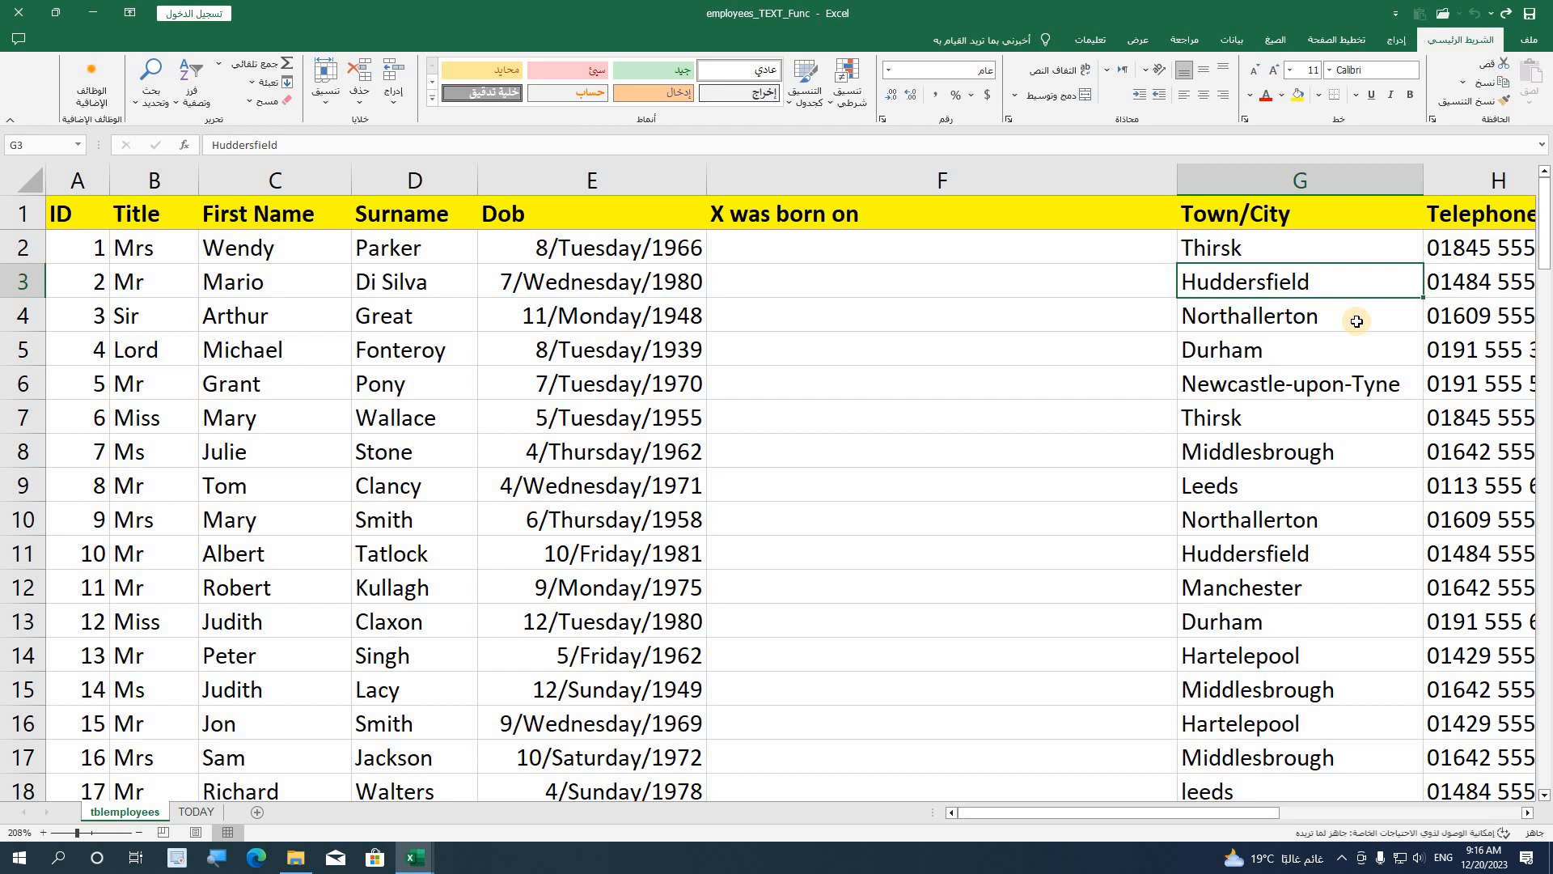
pyautogui.click(894, 285)
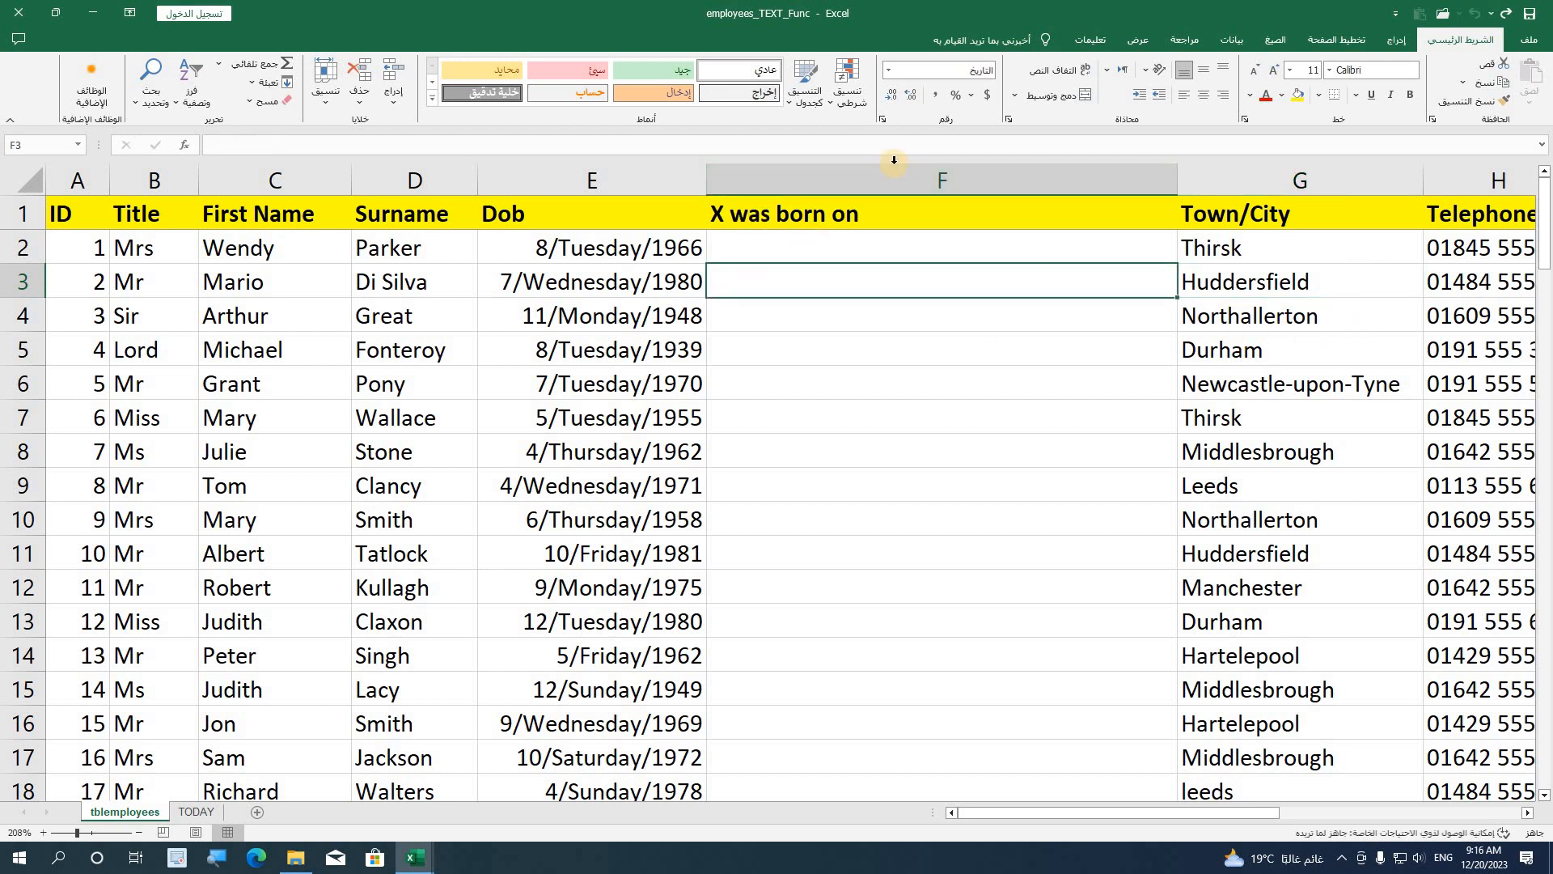
pyautogui.click(884, 305)
pyautogui.click(717, 212)
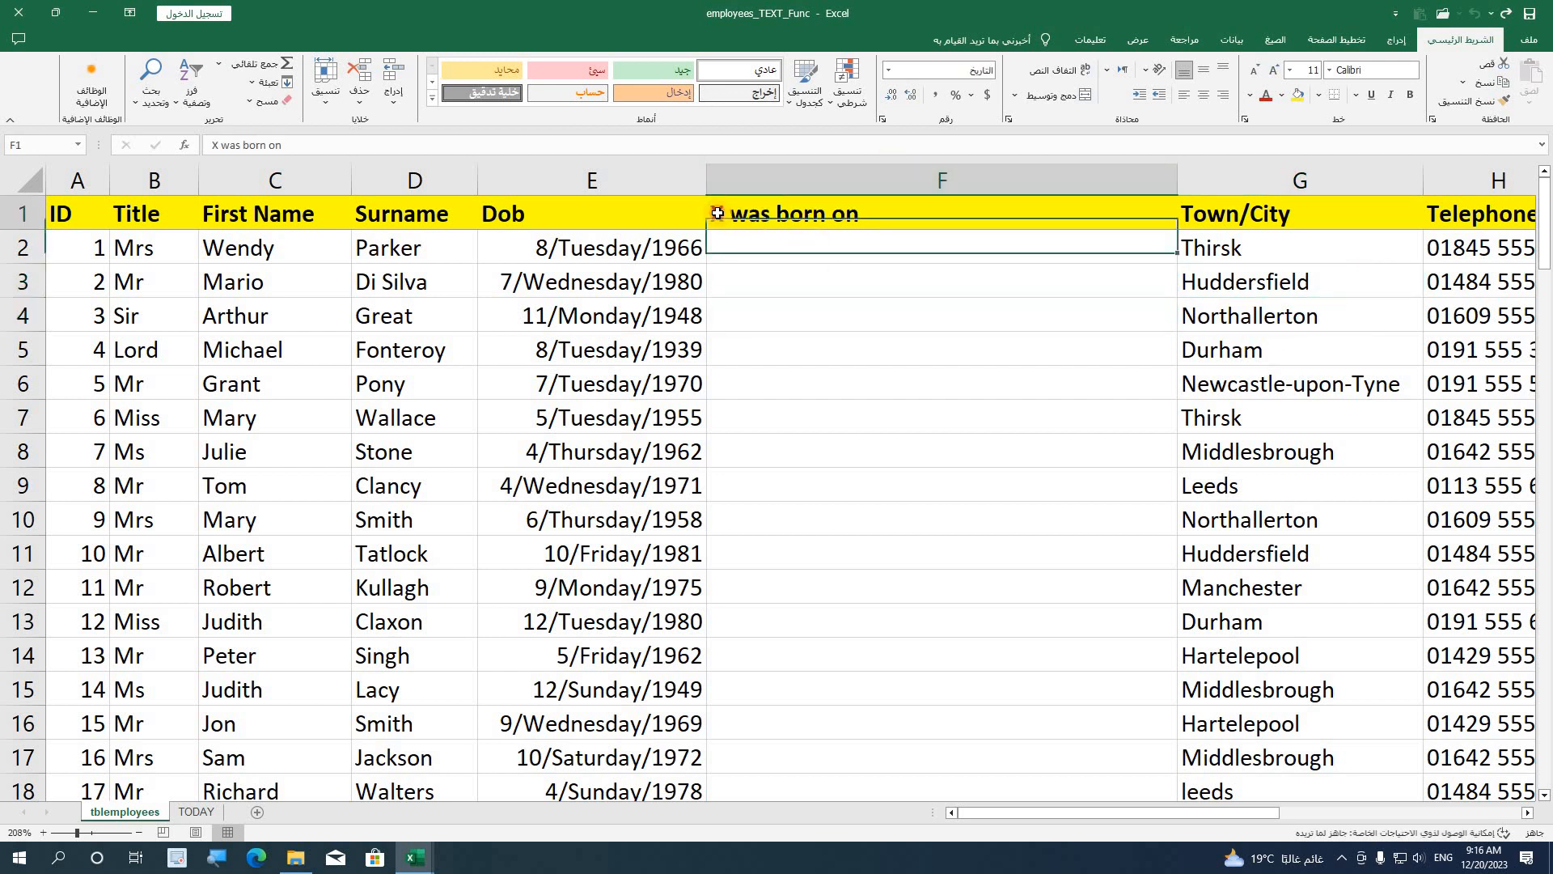
pyautogui.click(905, 273)
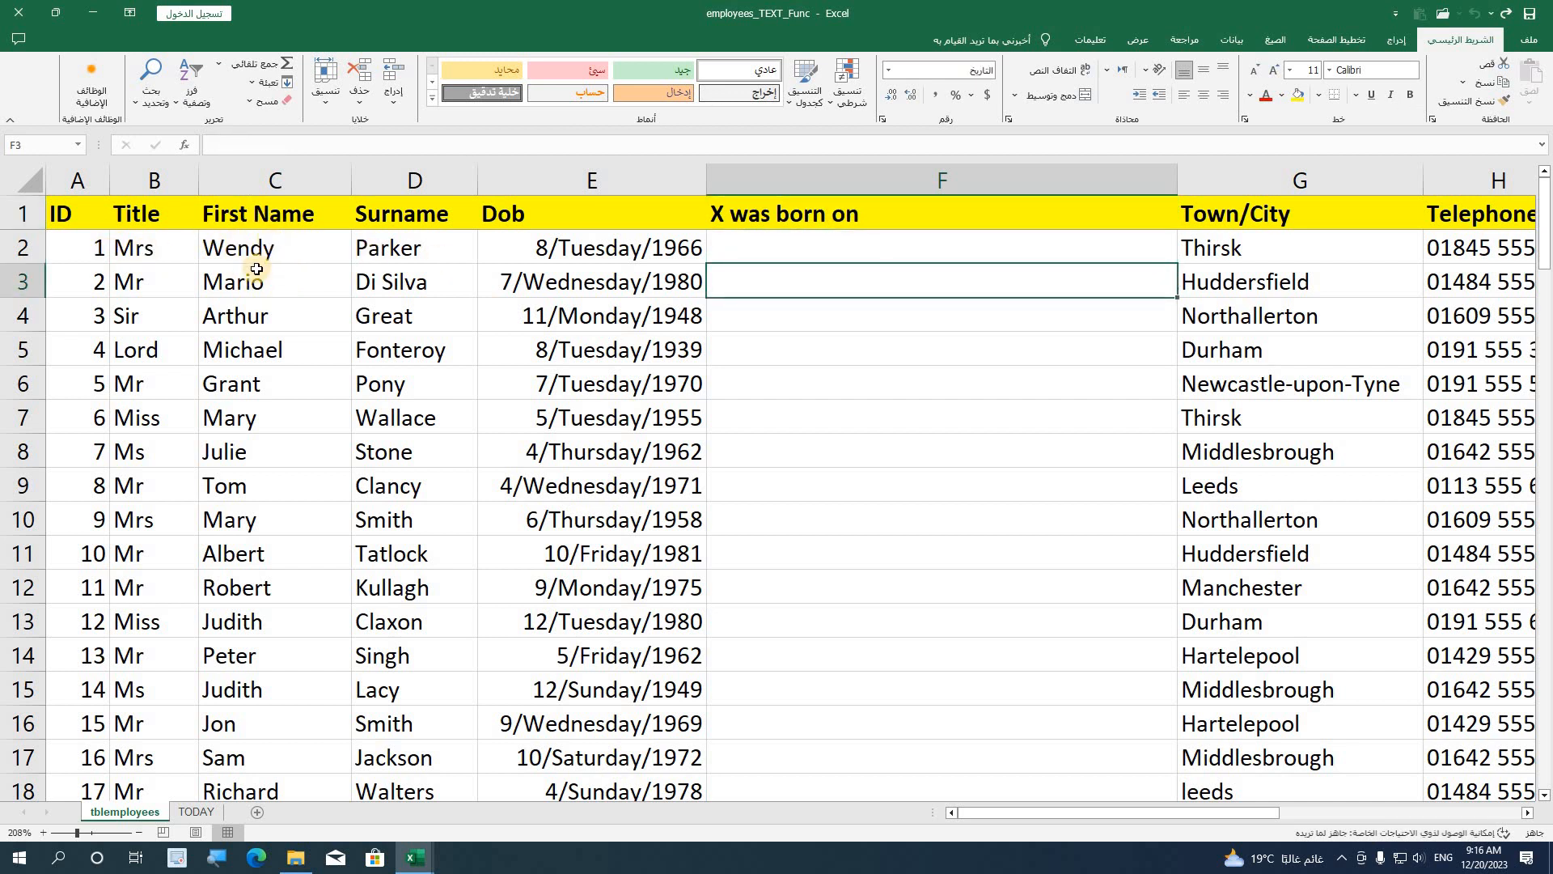
pyautogui.click(261, 253)
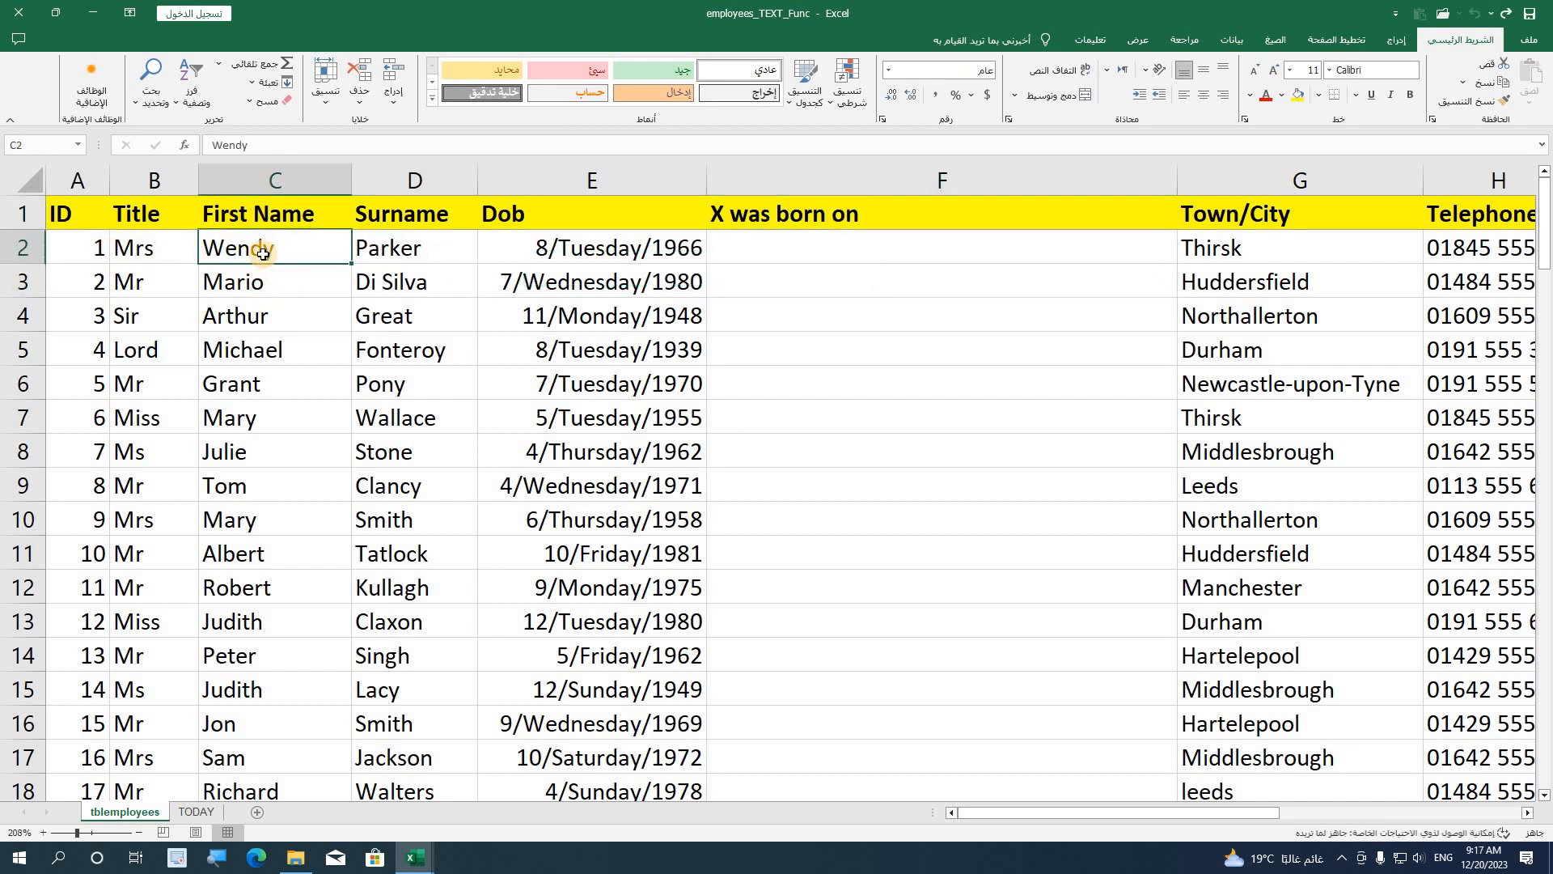
pyautogui.click(429, 249)
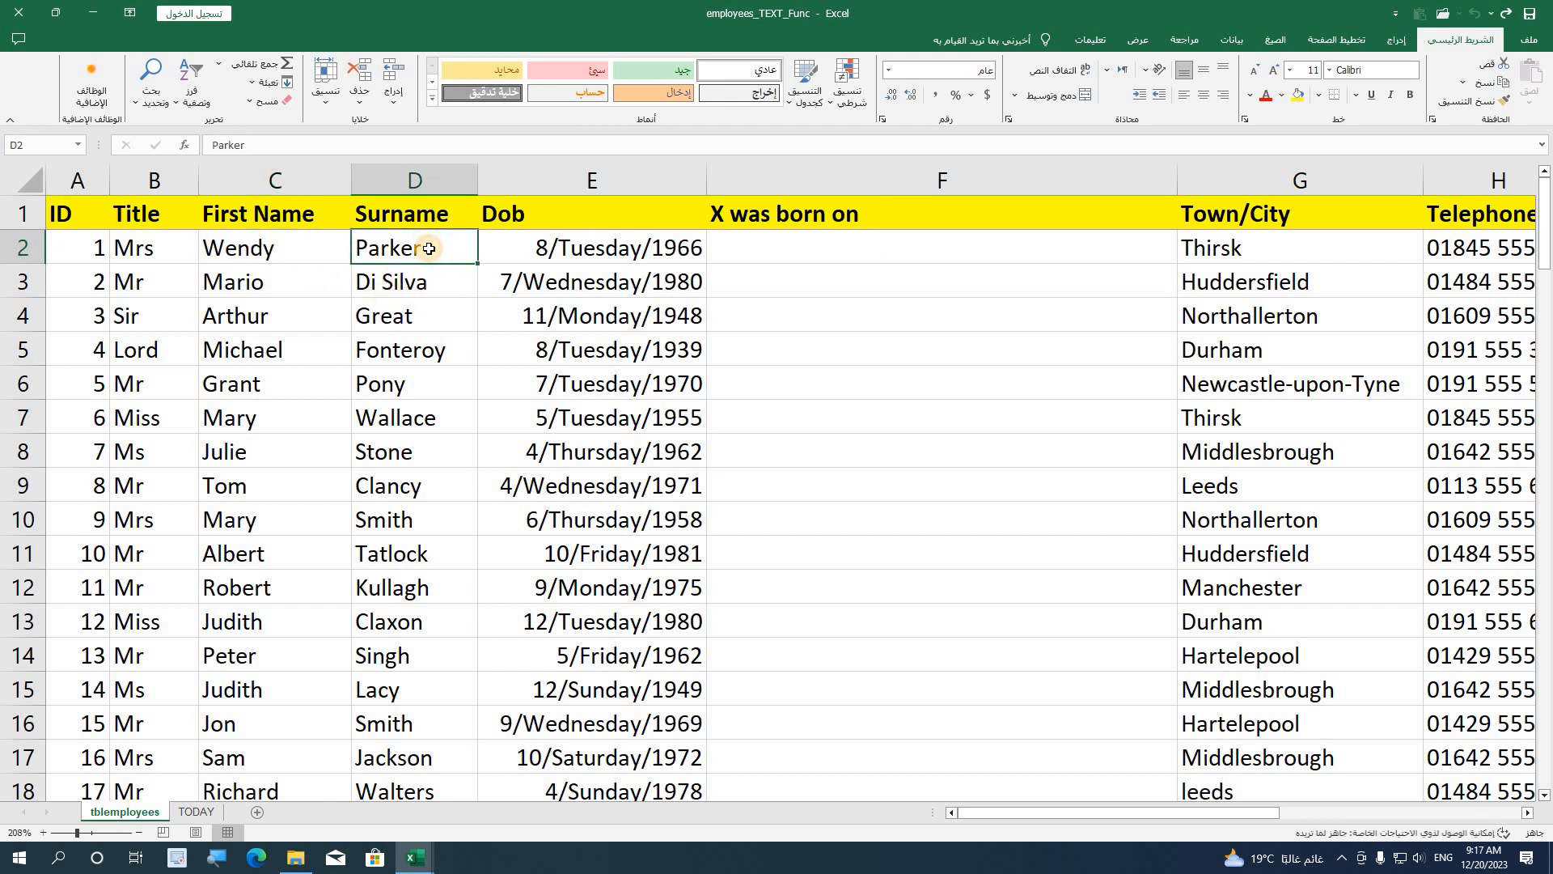
pyautogui.click(255, 254)
pyautogui.click(383, 252)
pyautogui.click(587, 251)
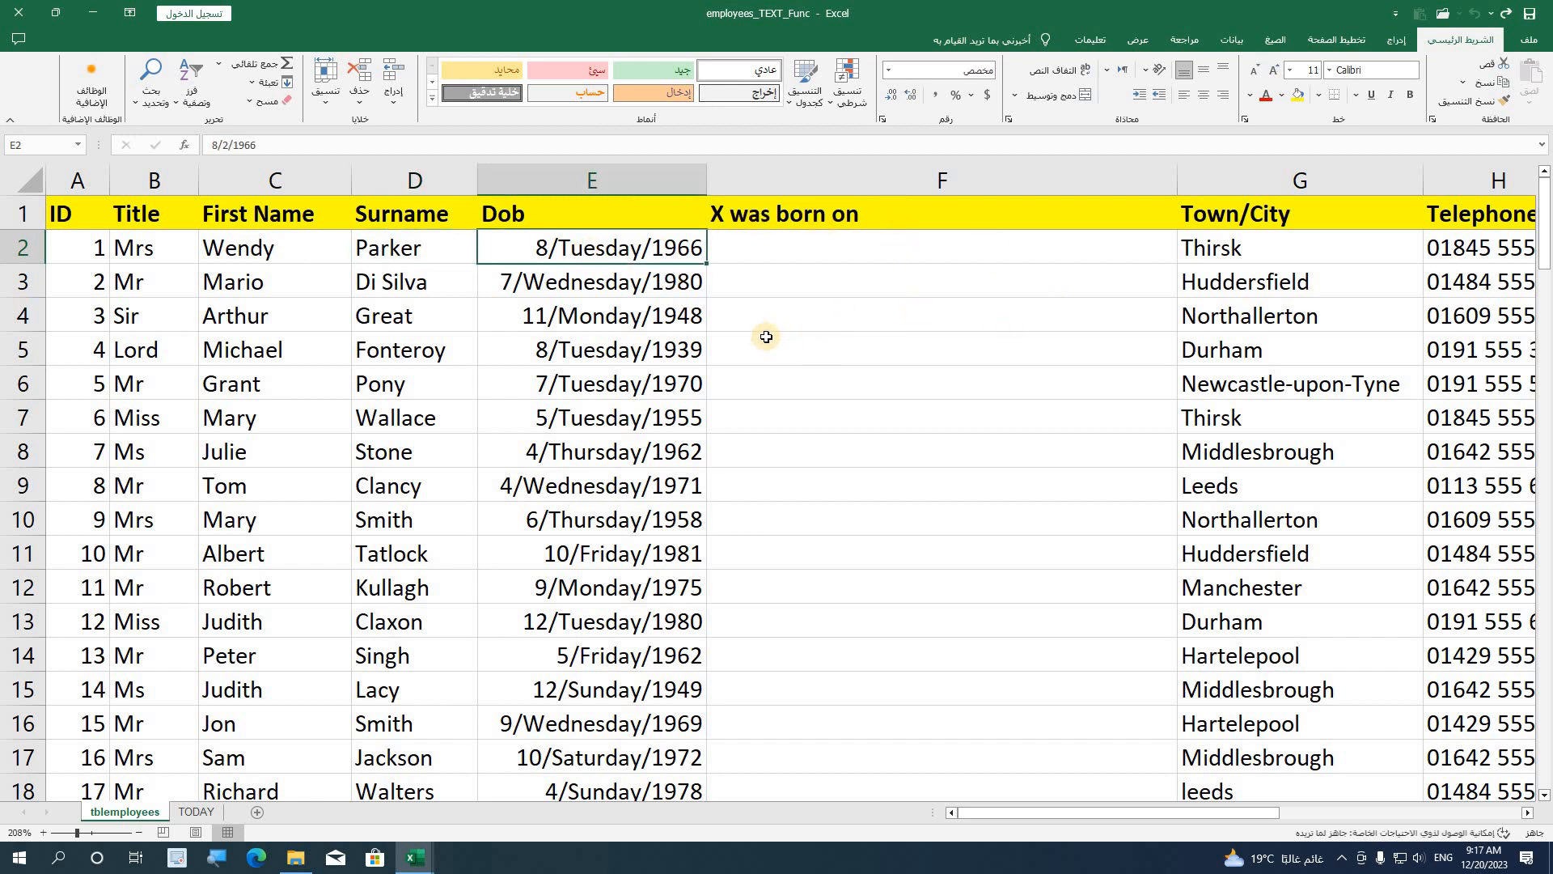
# - Start a formula in F2 that joins the first name in C2 and the surname in D2 with a space: =C2&" "&D2
pyautogui.click(875, 251)
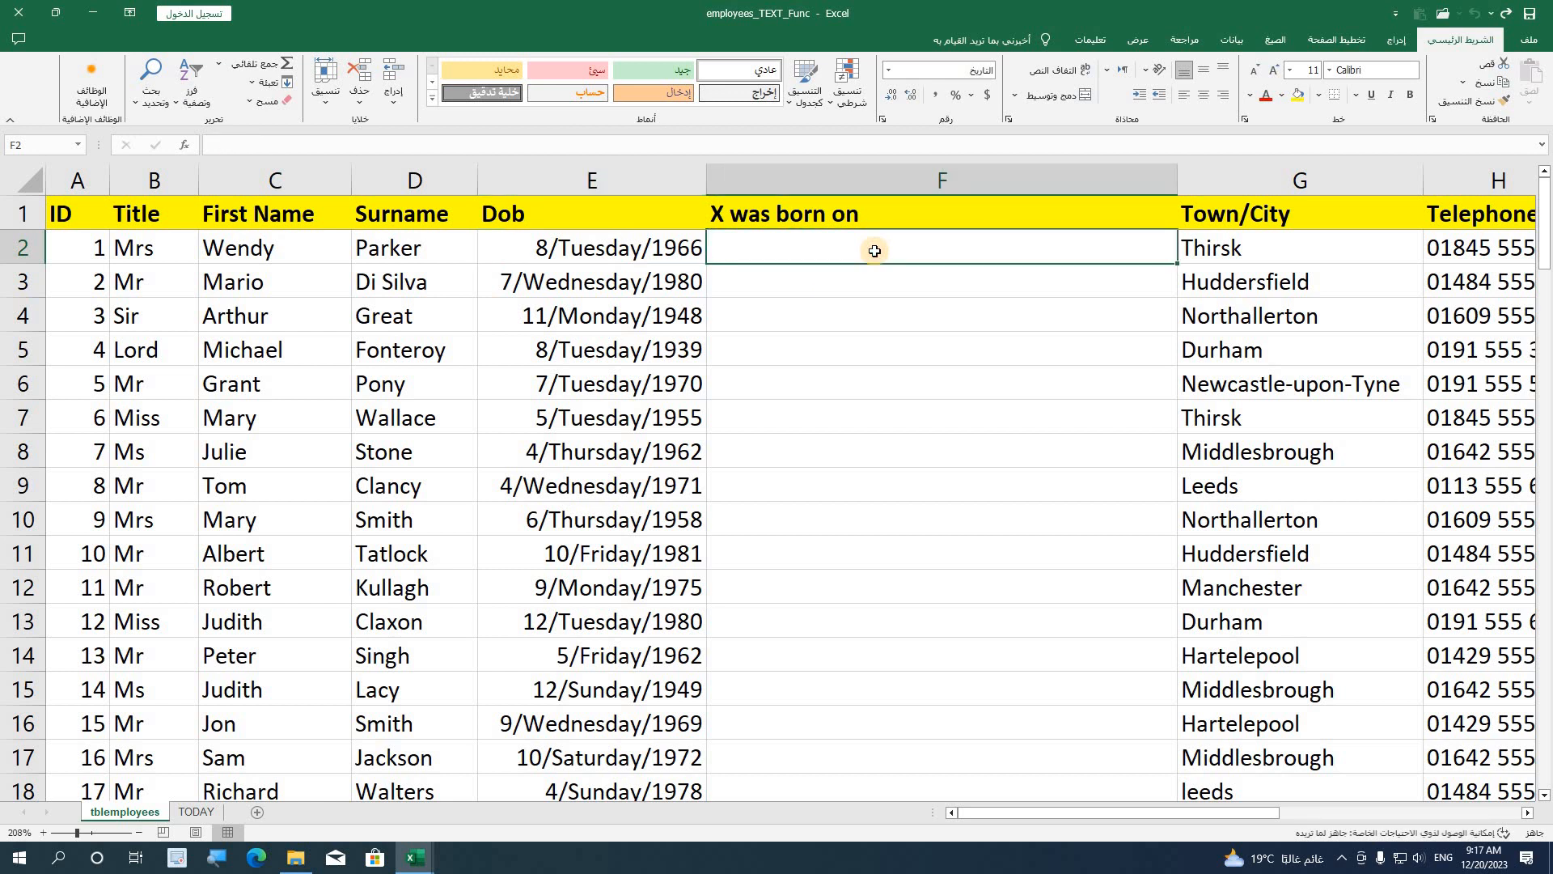
pyautogui.write('=')
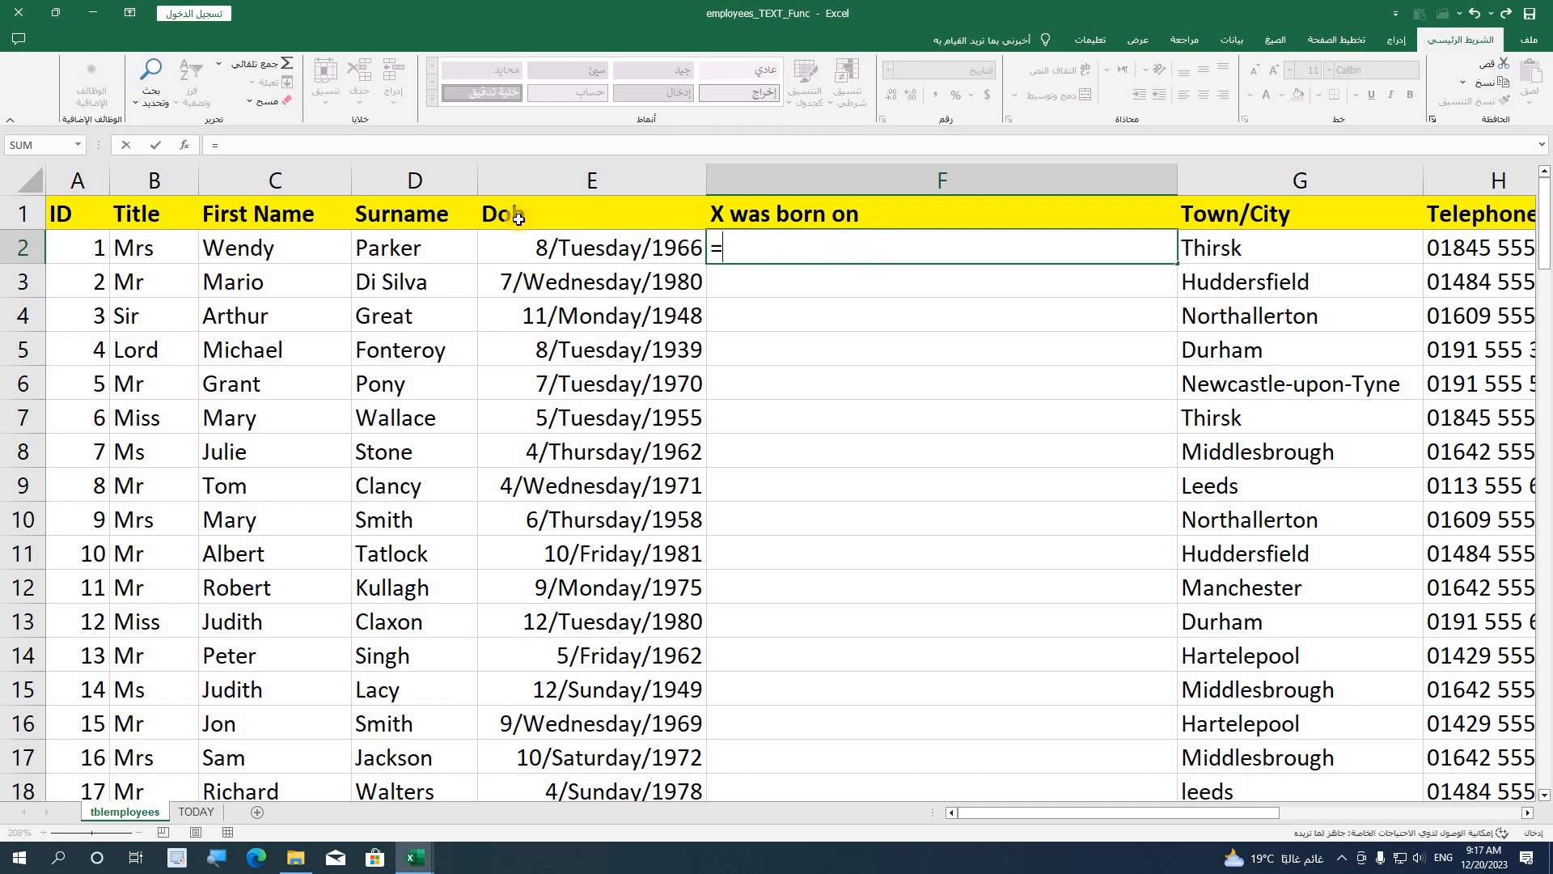
pyautogui.click(296, 252)
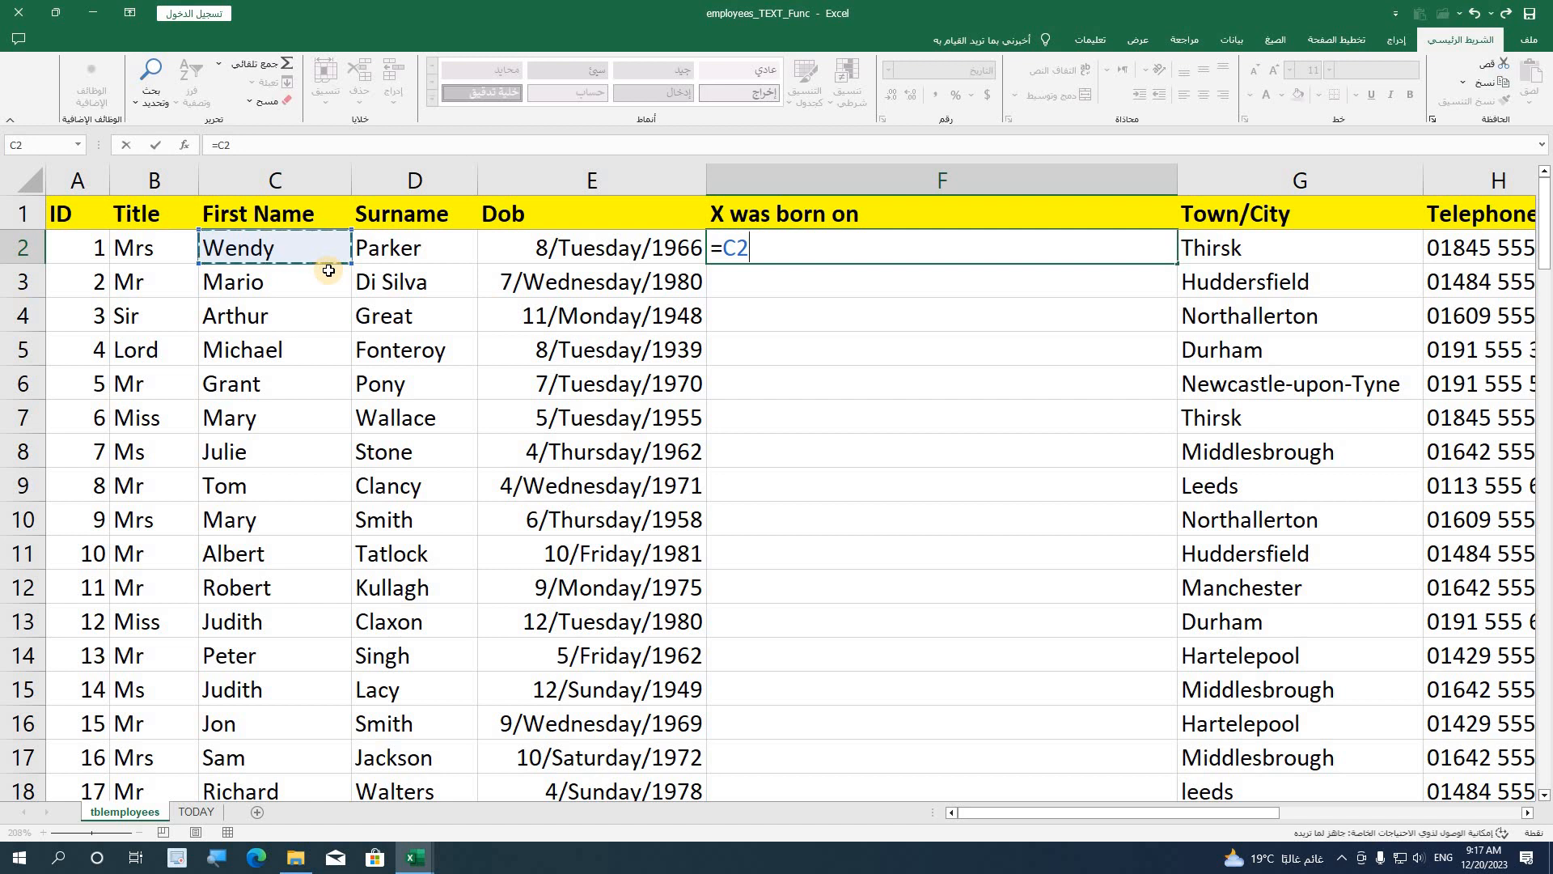
pyautogui.write('&')
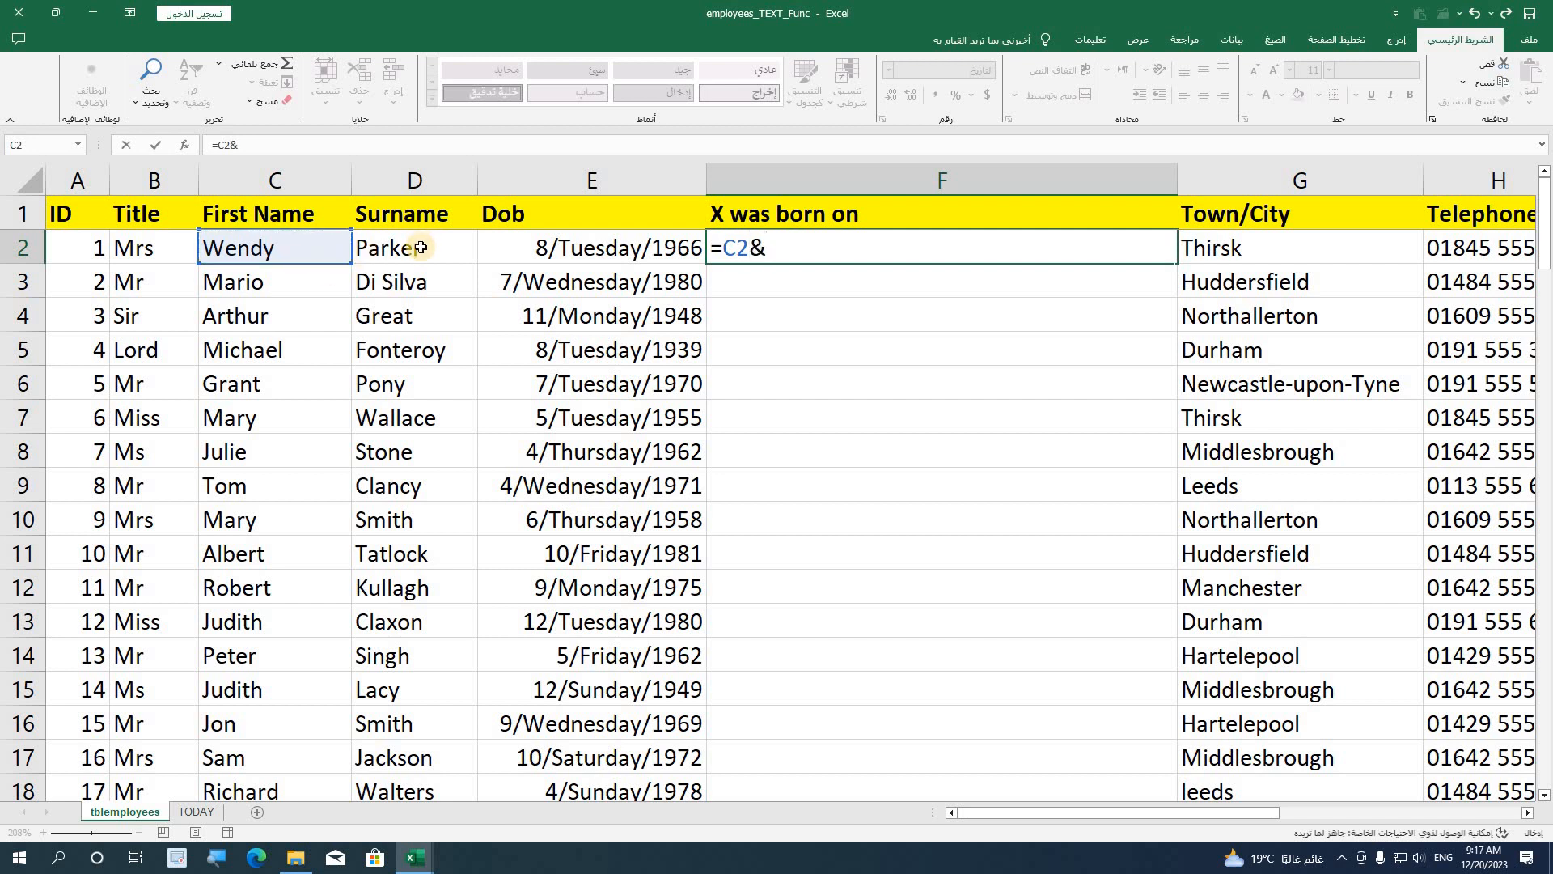
pyautogui.write('" "&')
pyautogui.click(421, 247)
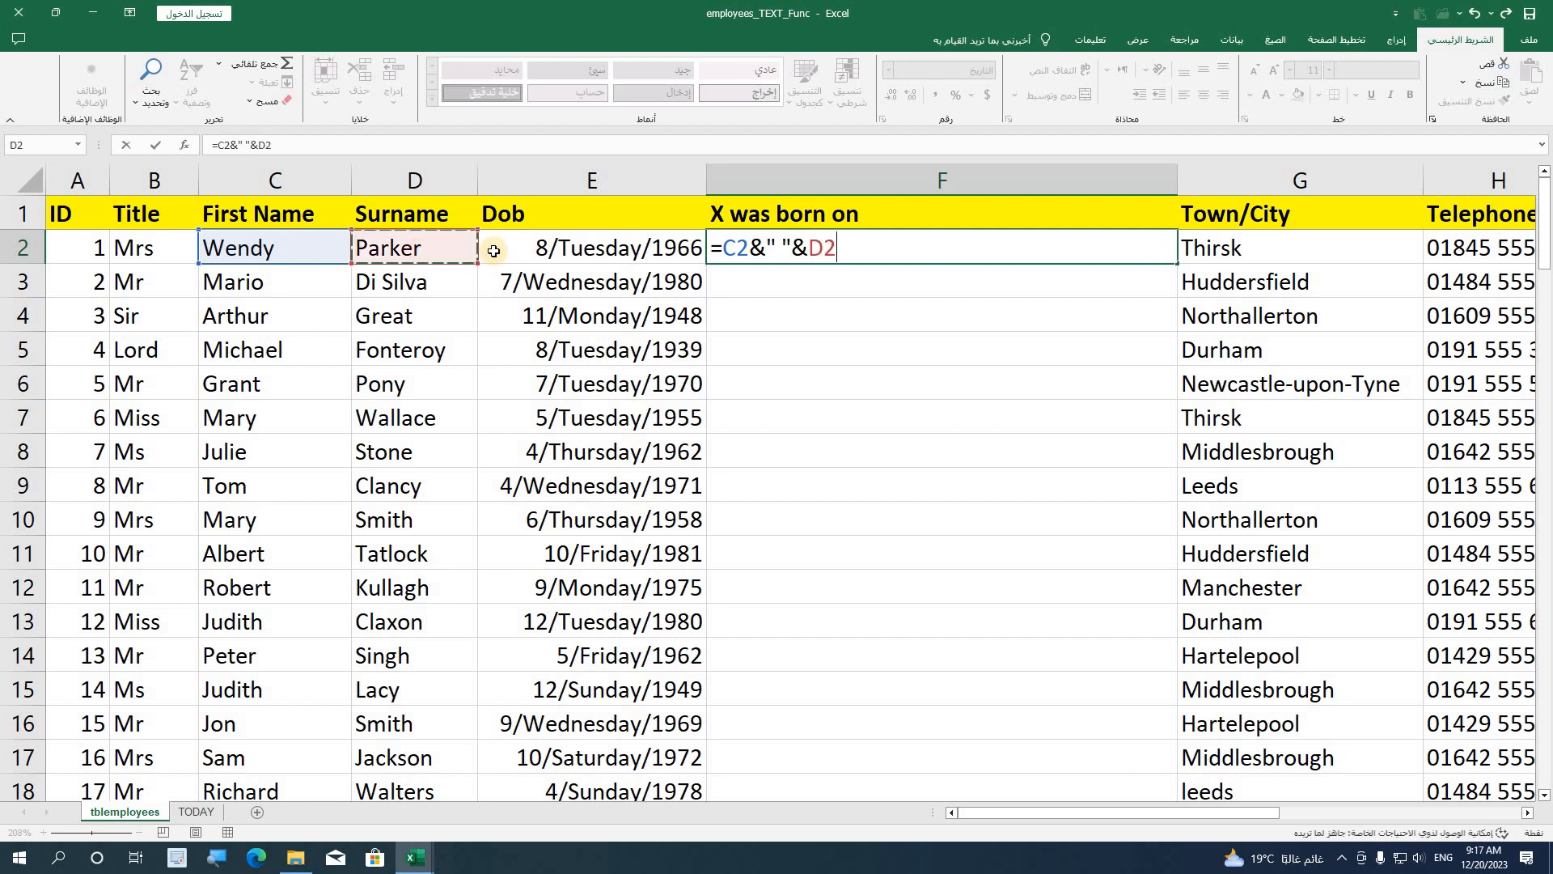
# - Complete the F2 formula by appending the text " was born on ", with a space before "was", and the date in E2
pyautogui.write('&')
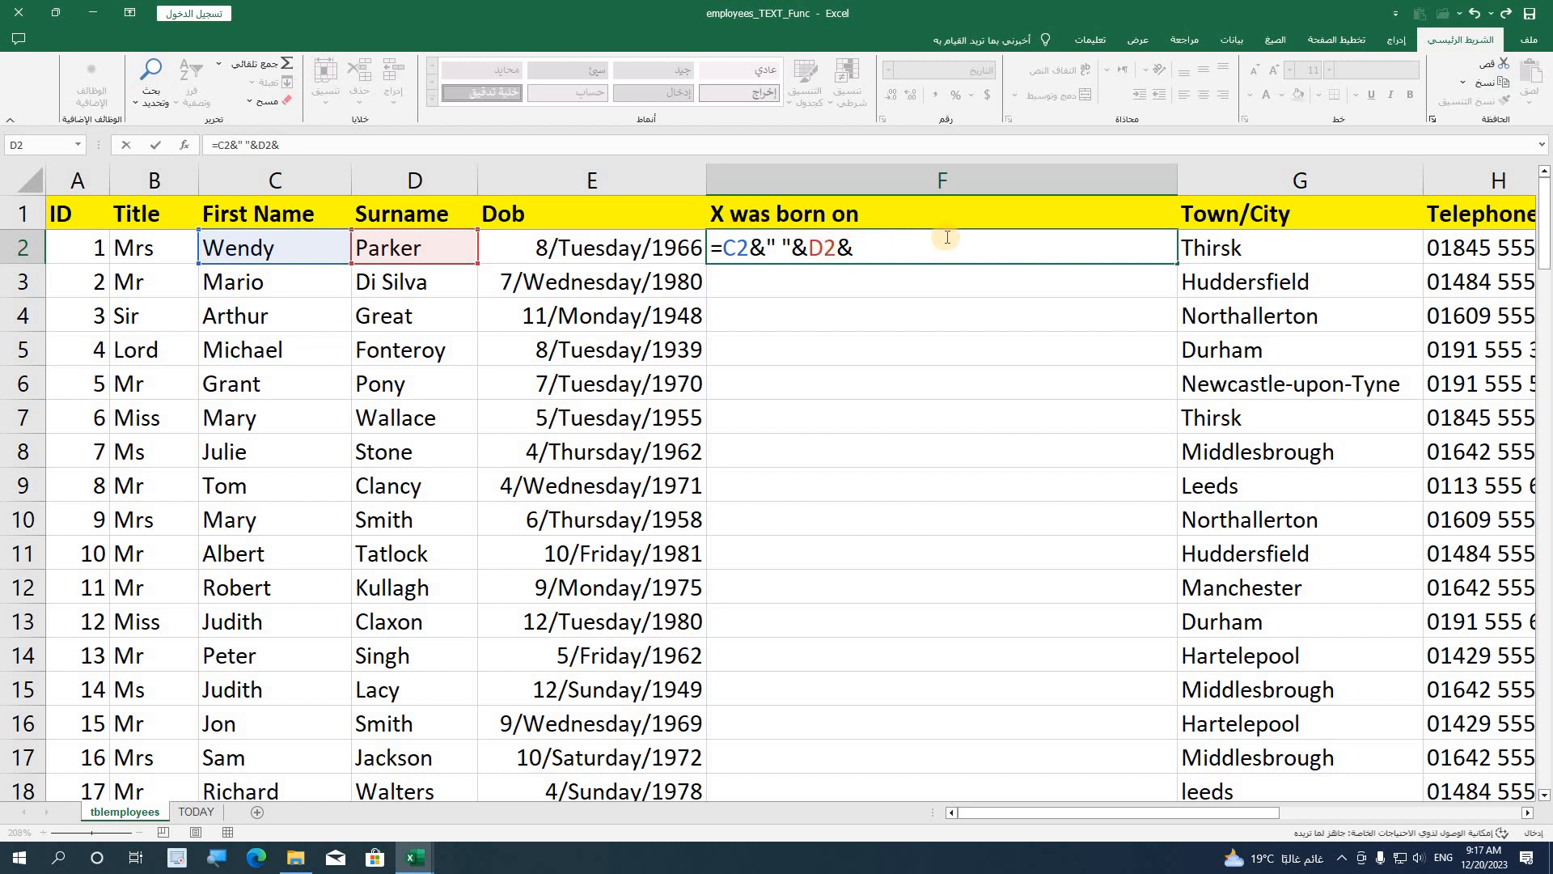
pyautogui.write('"was born on')
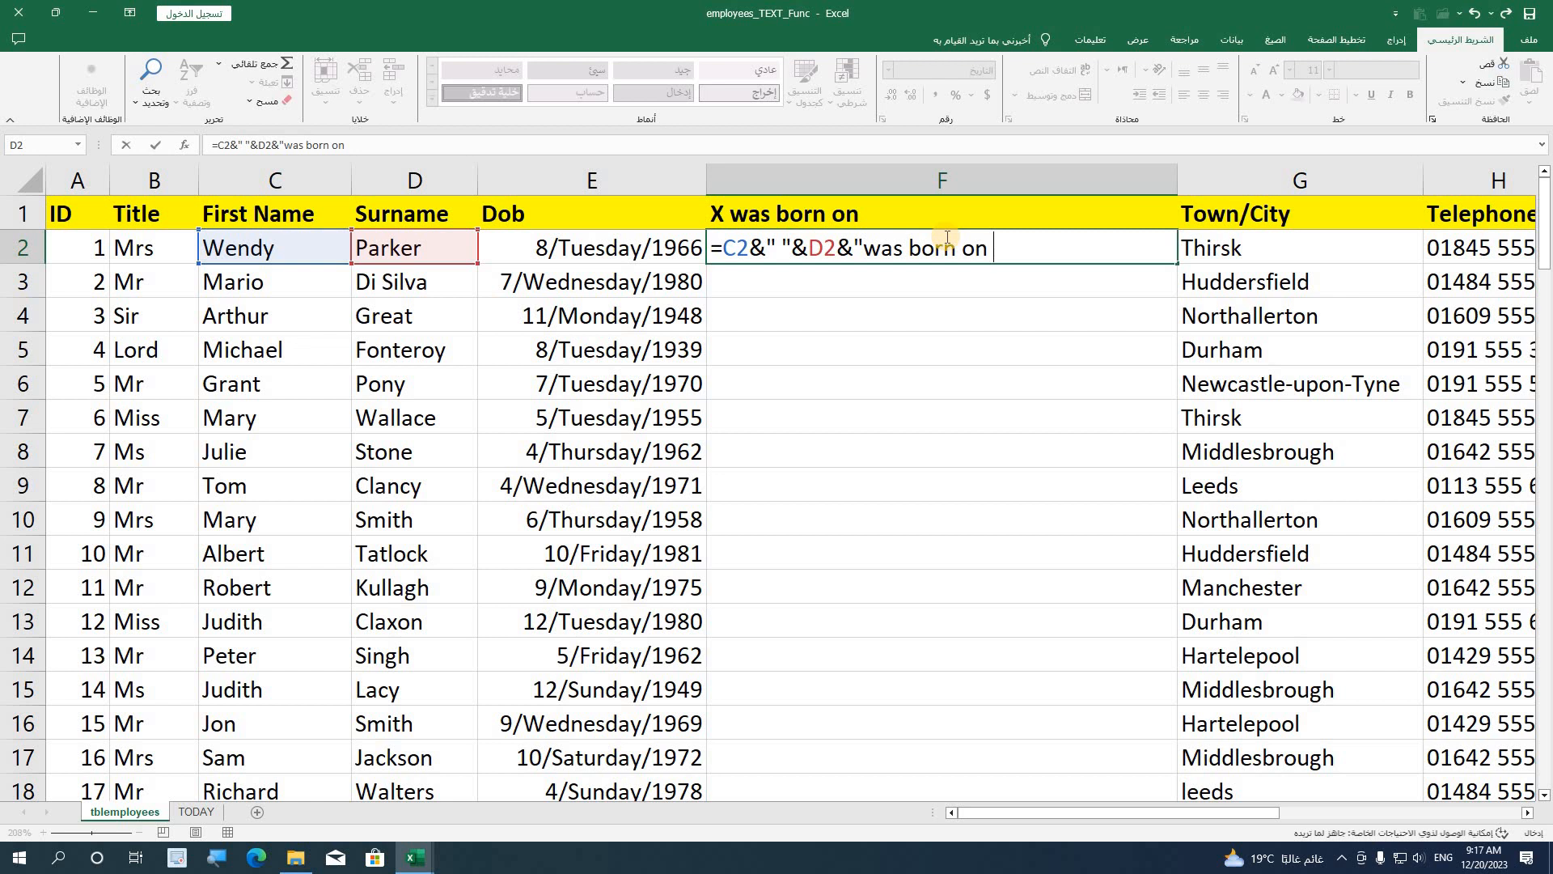
pyautogui.write(' "&')
pyautogui.click(554, 240)
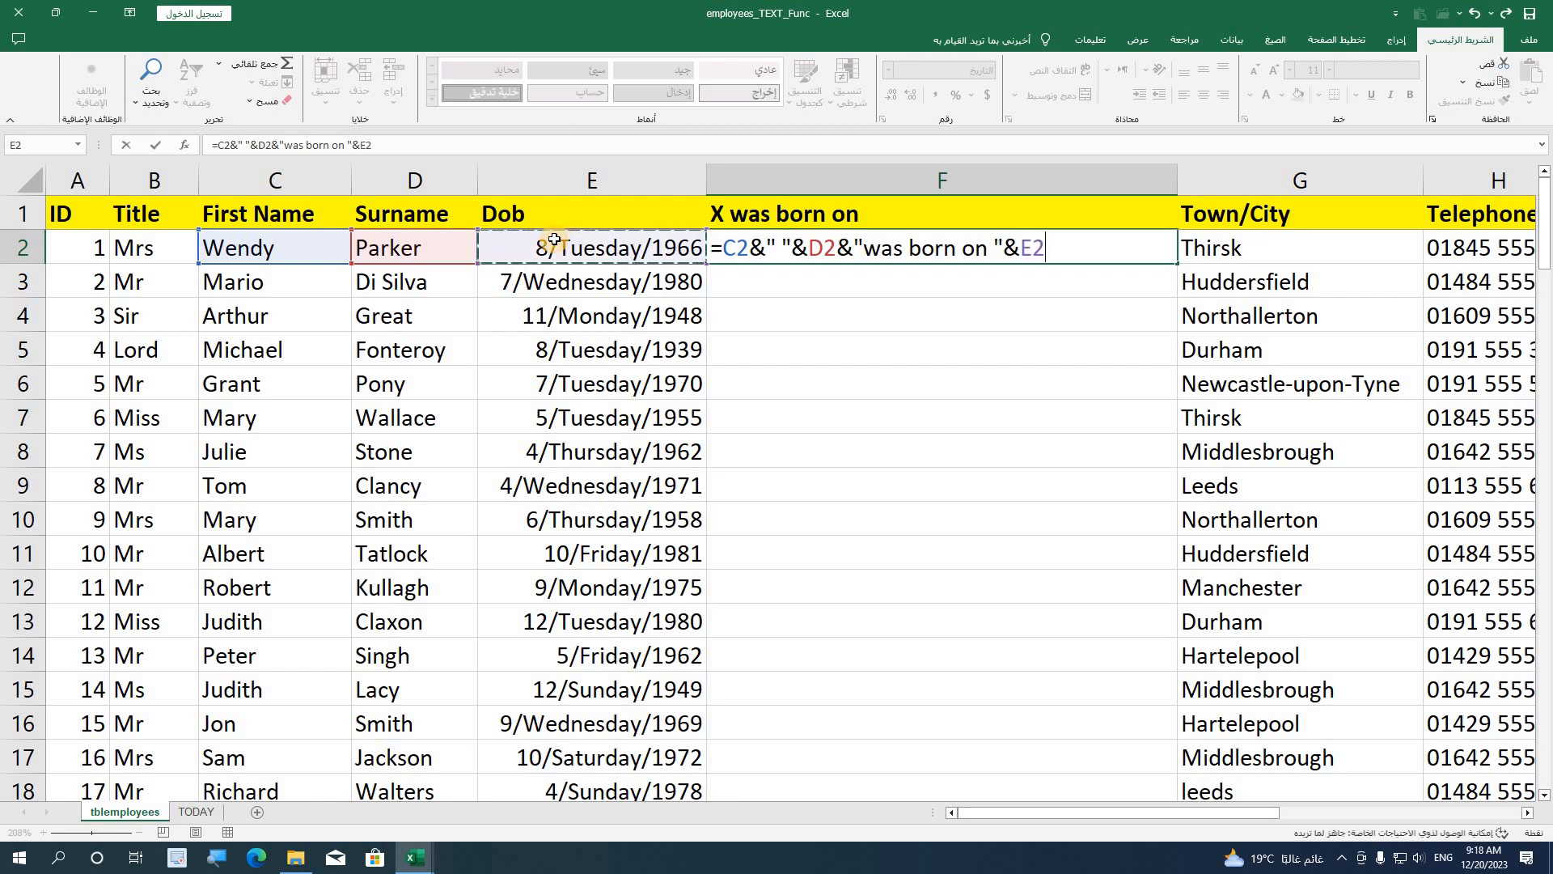
pyautogui.press('Return')
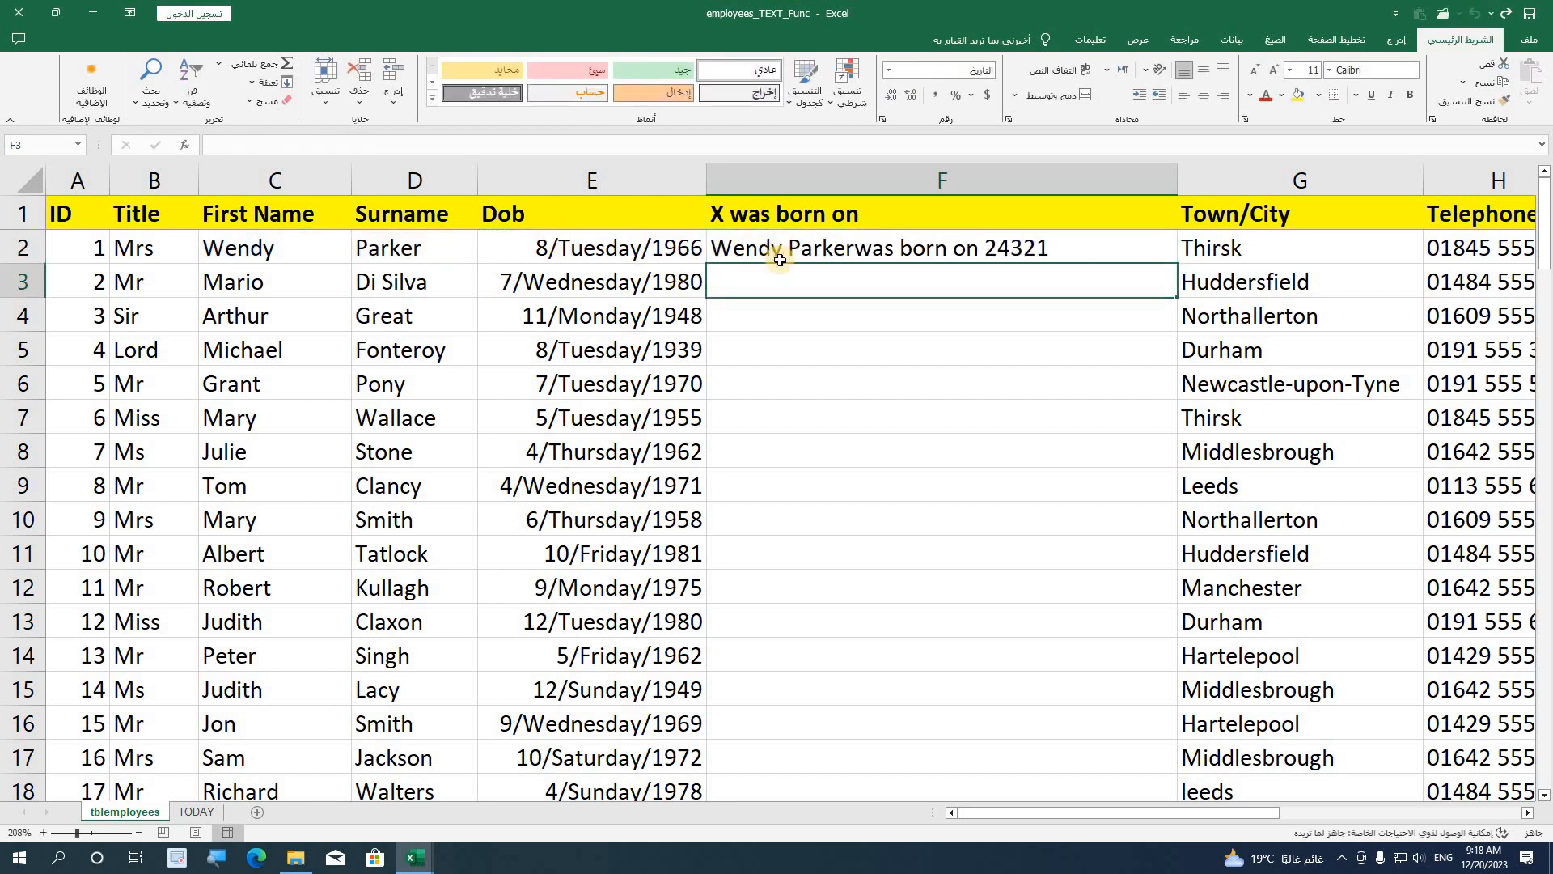
pyautogui.doubleClick(857, 251)
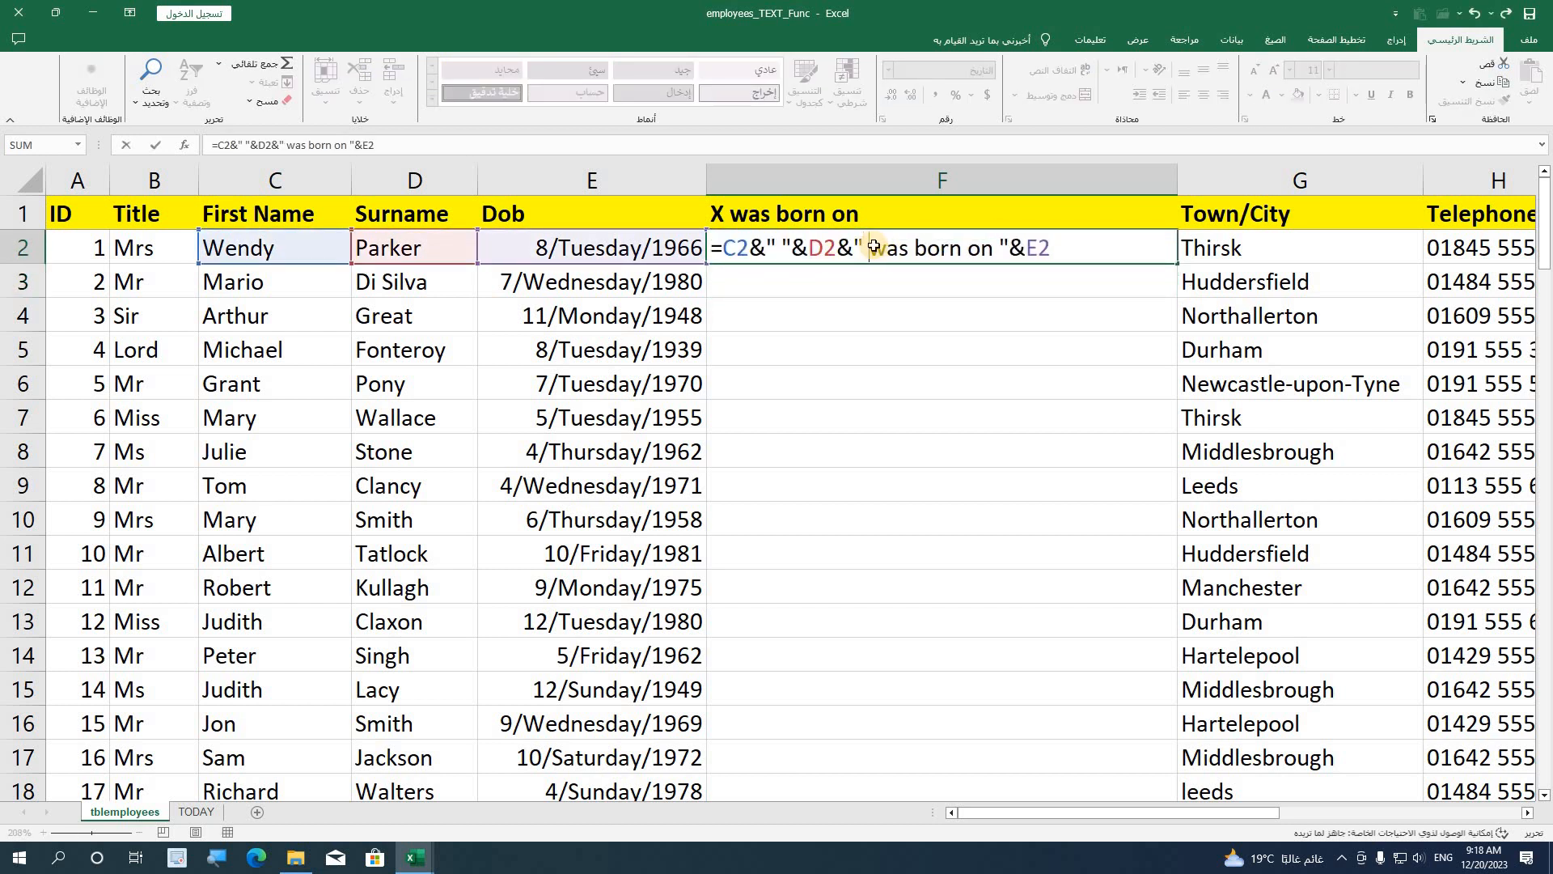
pyautogui.press('Return')
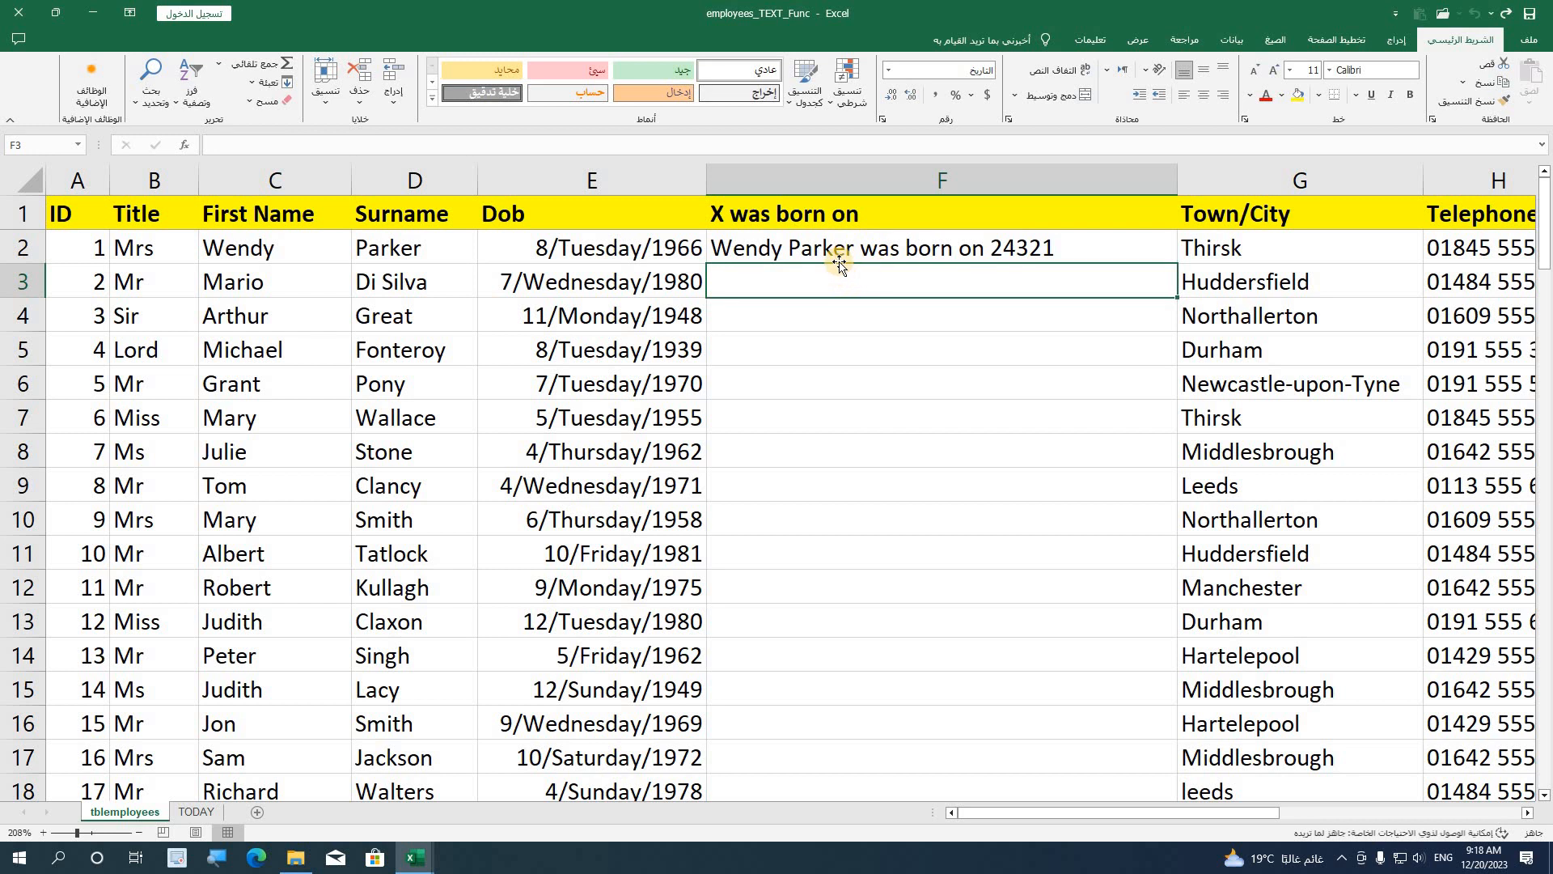
# - Try to show the date part of the F2 sentence as a date by applying the Long Date number format to the cell
pyautogui.click(1121, 249)
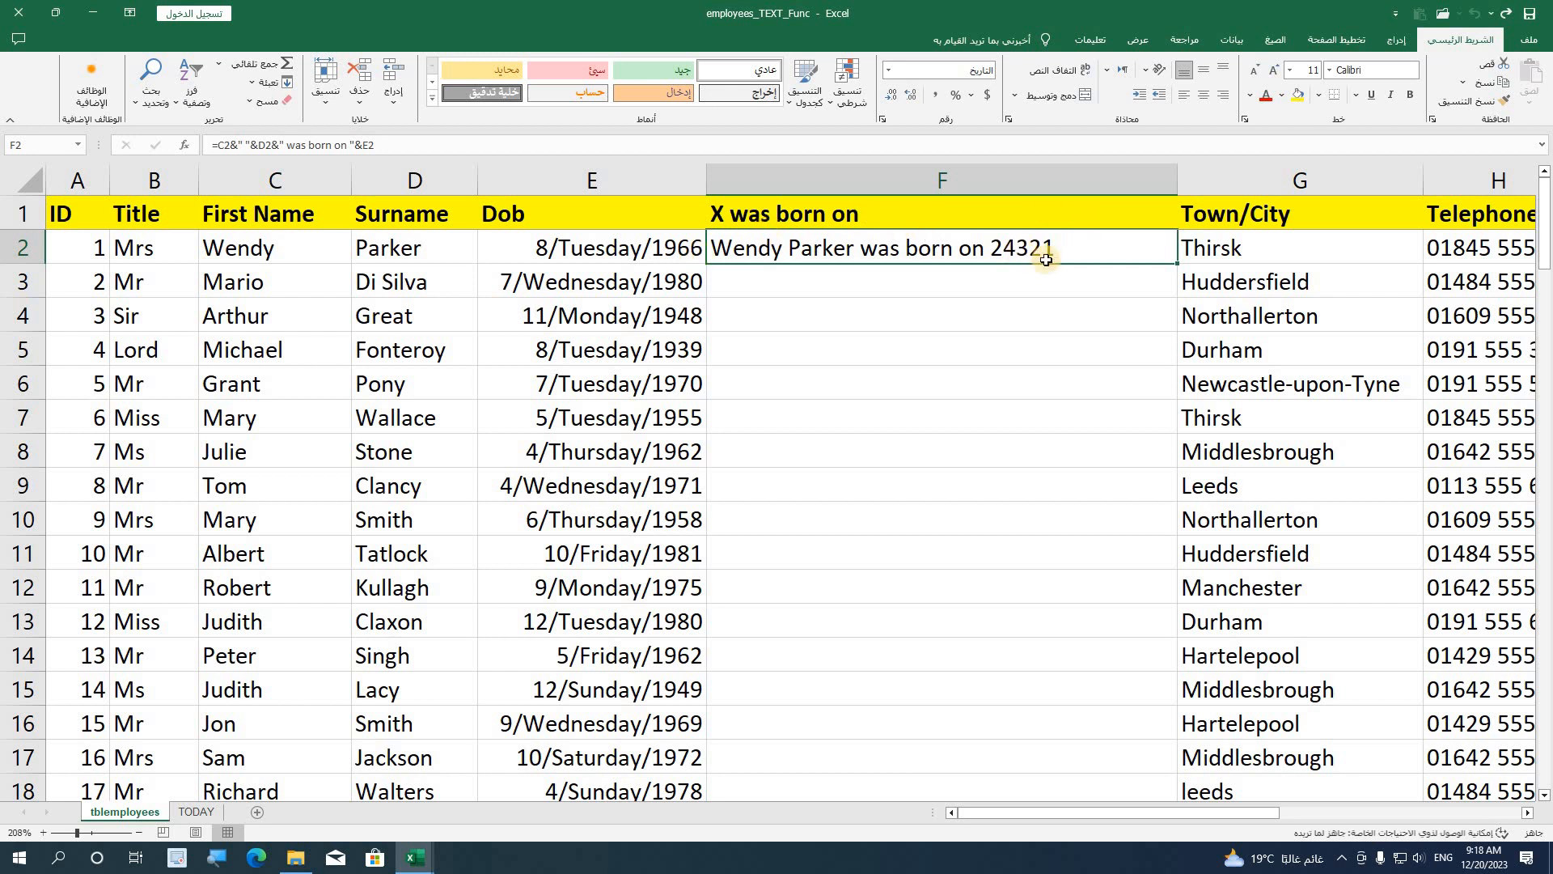
pyautogui.click(1014, 285)
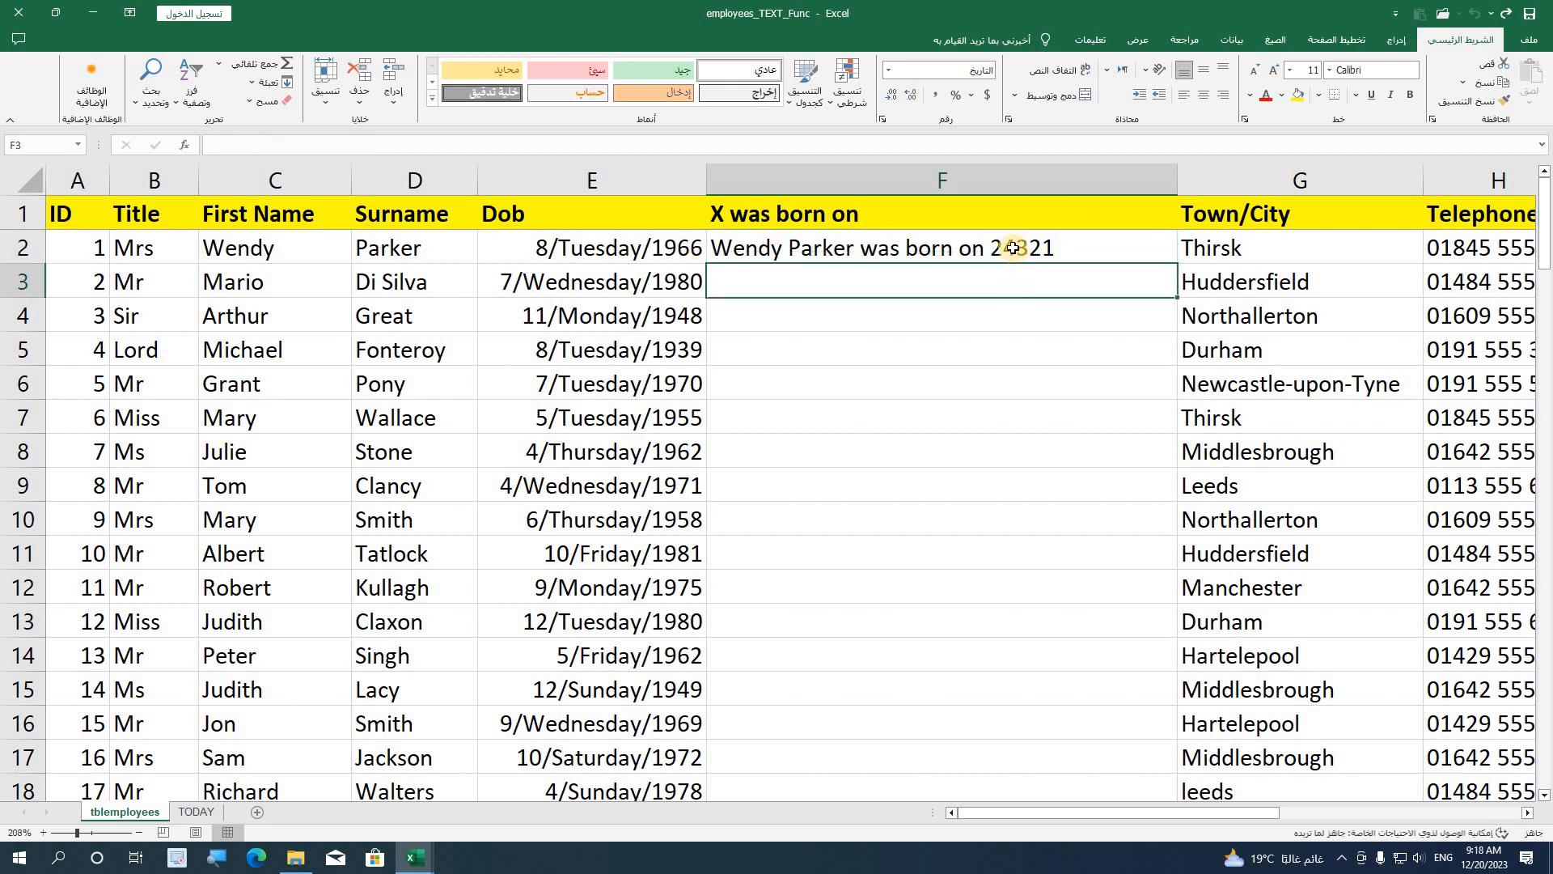
pyautogui.click(1012, 248)
pyautogui.click(888, 71)
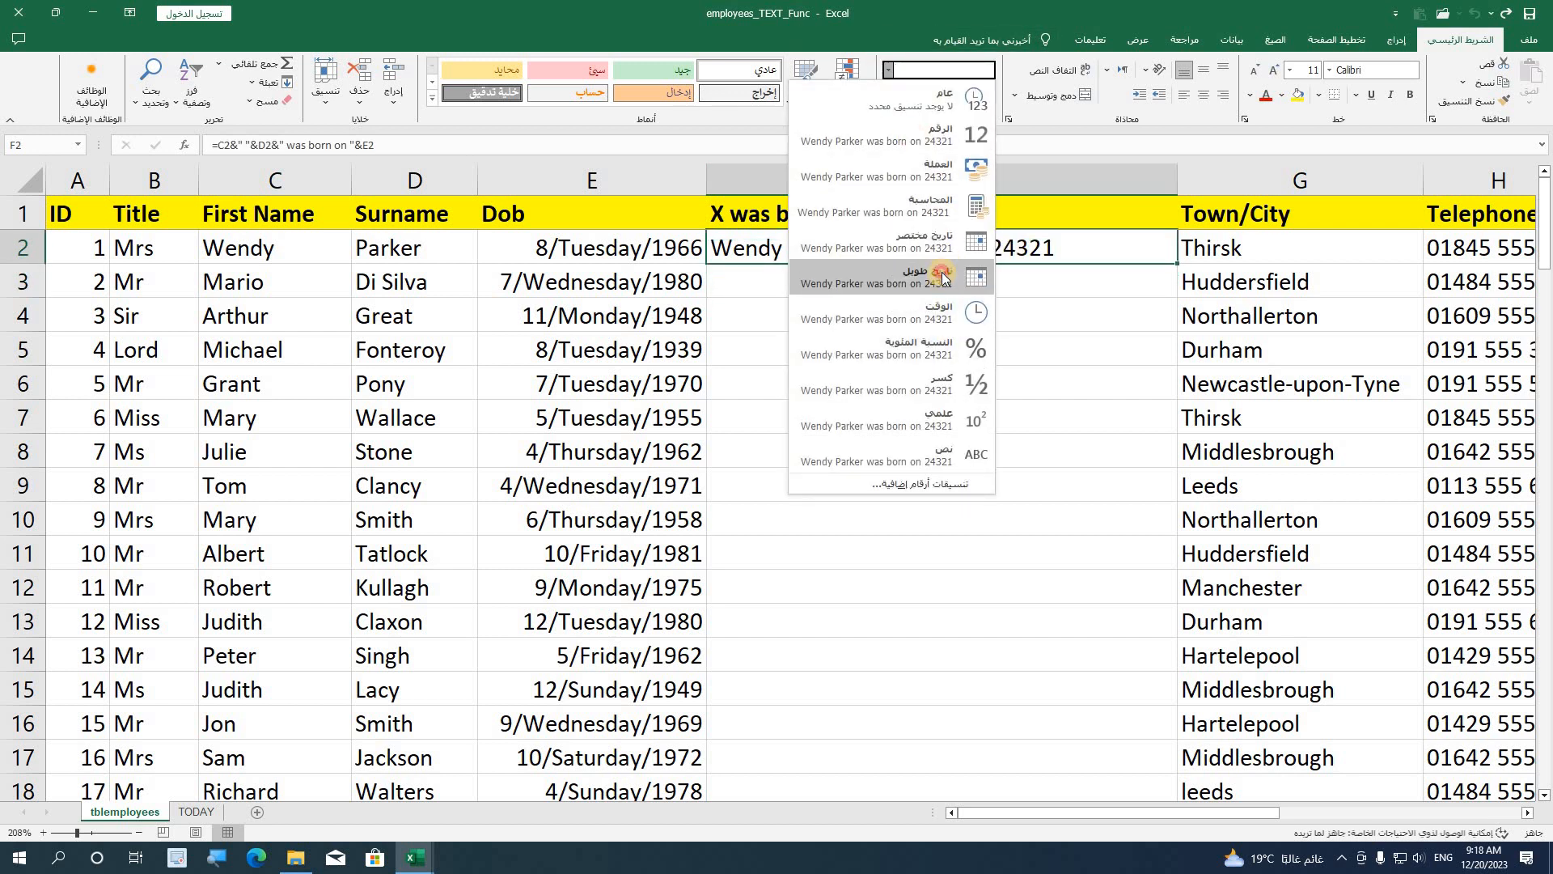
pyautogui.click(941, 273)
pyautogui.click(1007, 384)
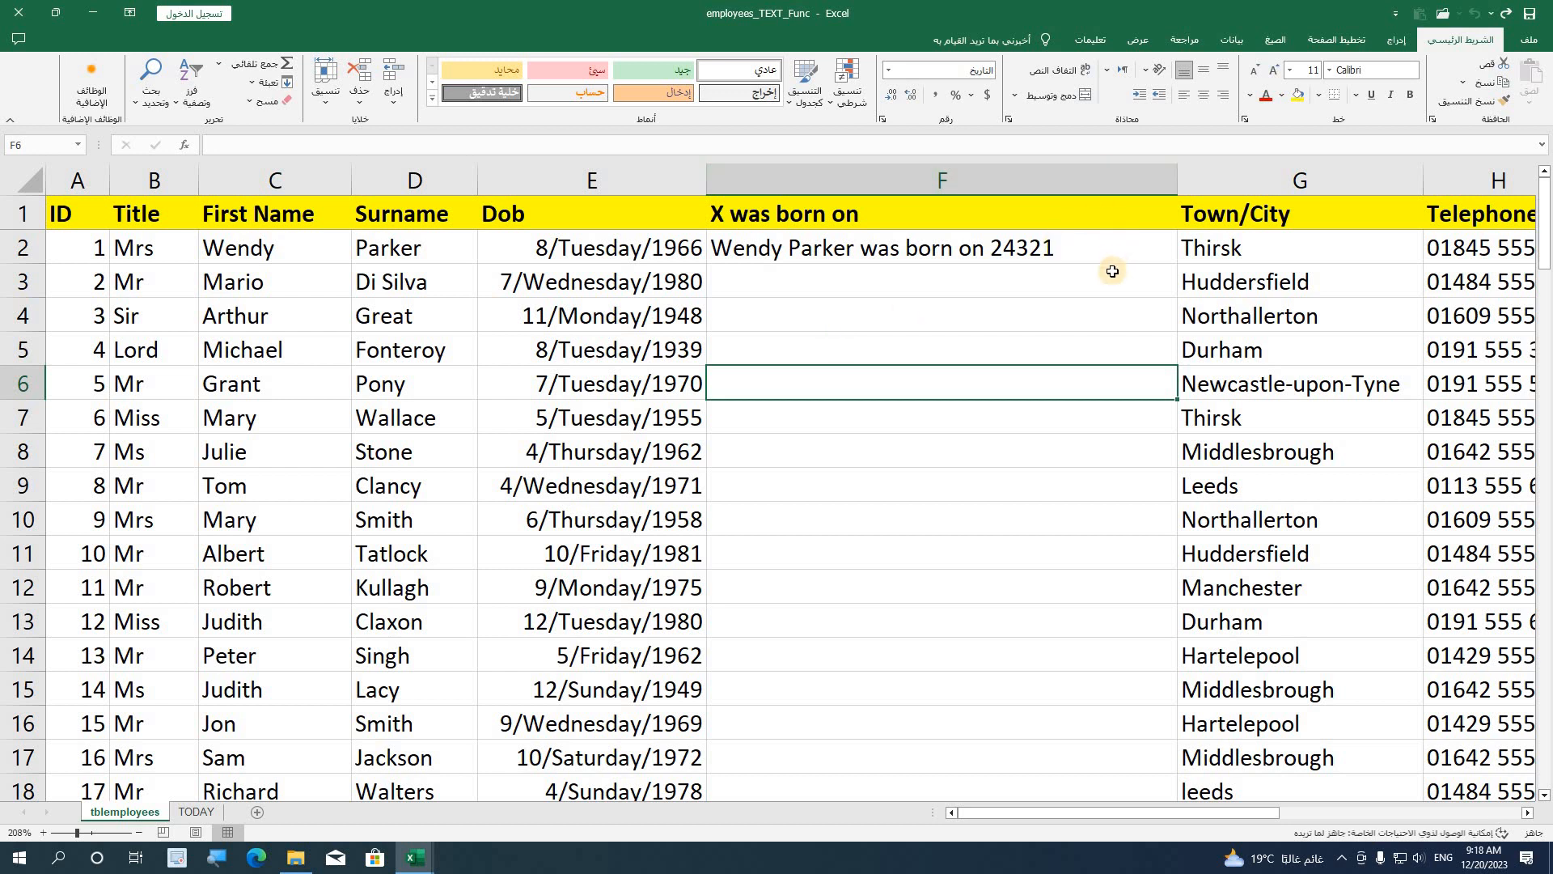
# - Wrap the E2 reference at the end of the F2 formula in a TEXT function, ready for its format argument
pyautogui.doubleClick(1056, 262)
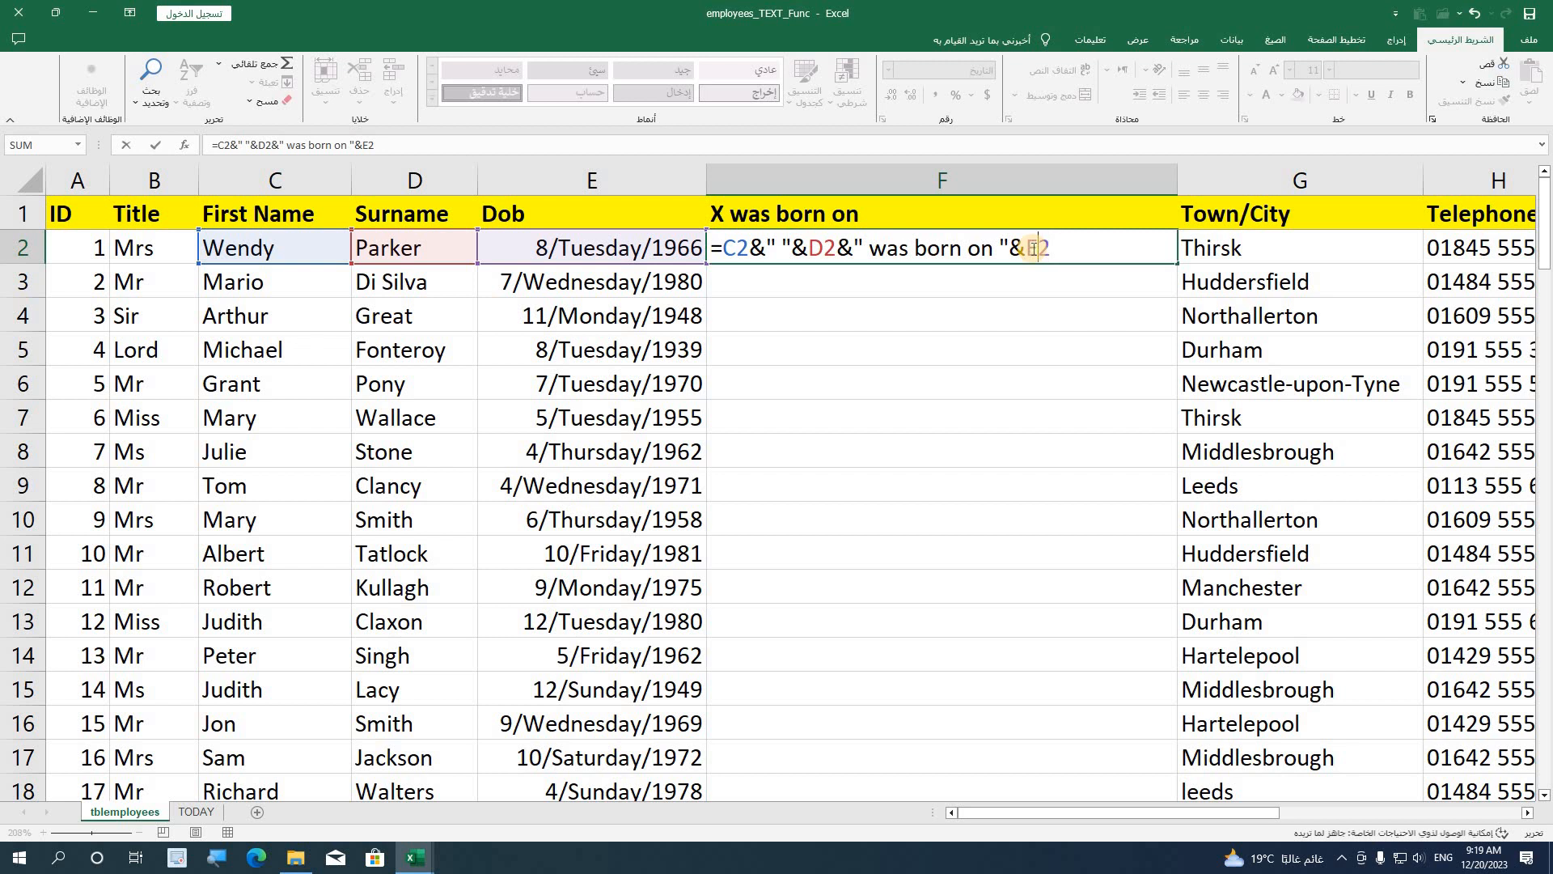
pyautogui.click(1027, 250)
pyautogui.write('te')
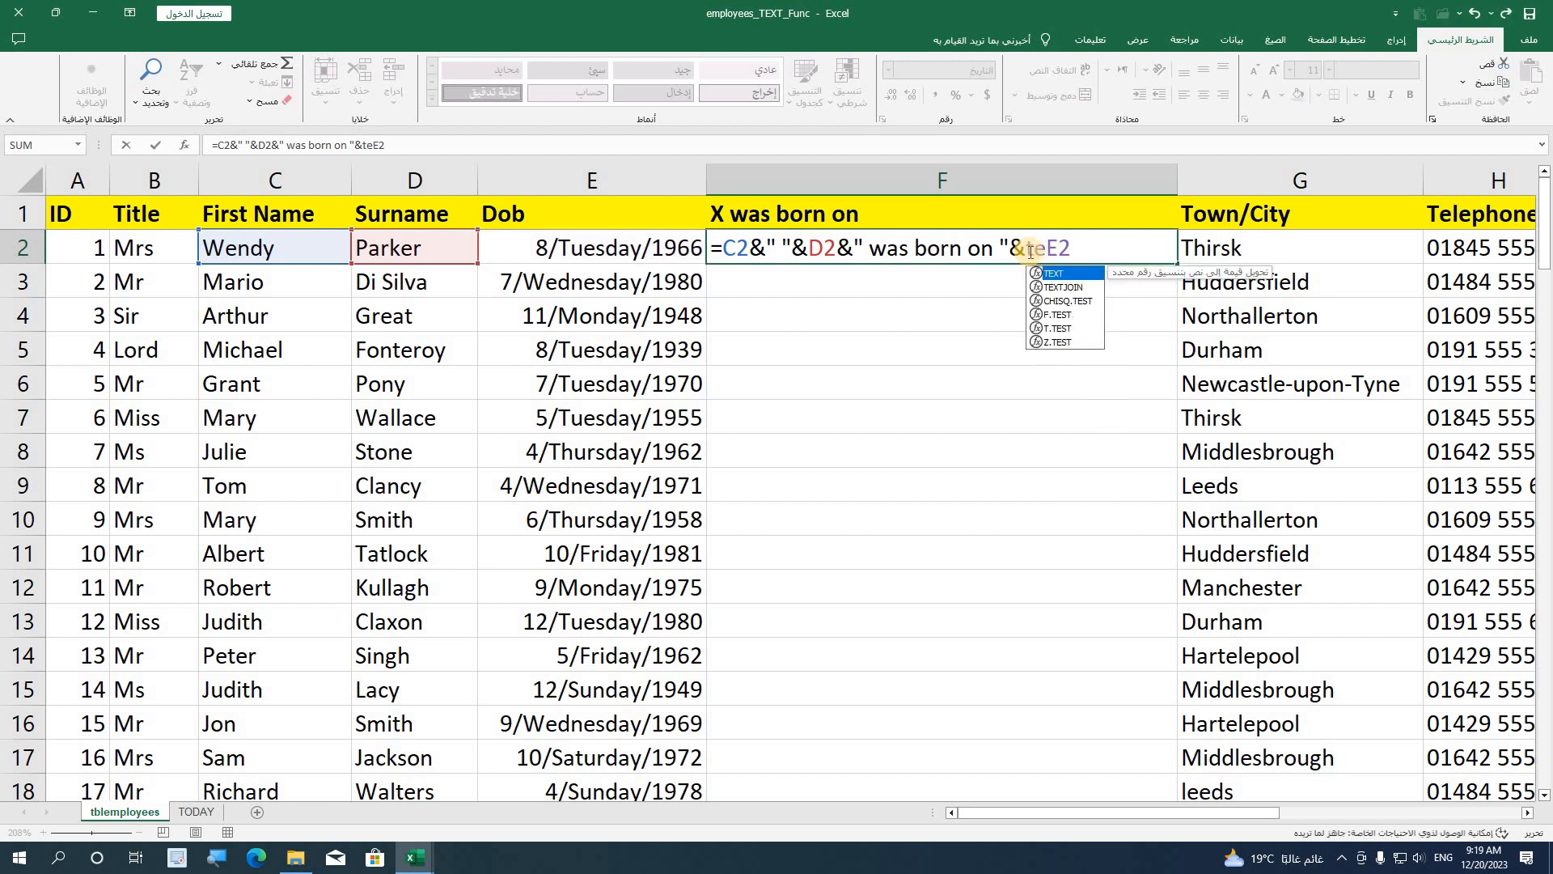
pyautogui.doubleClick(1067, 279)
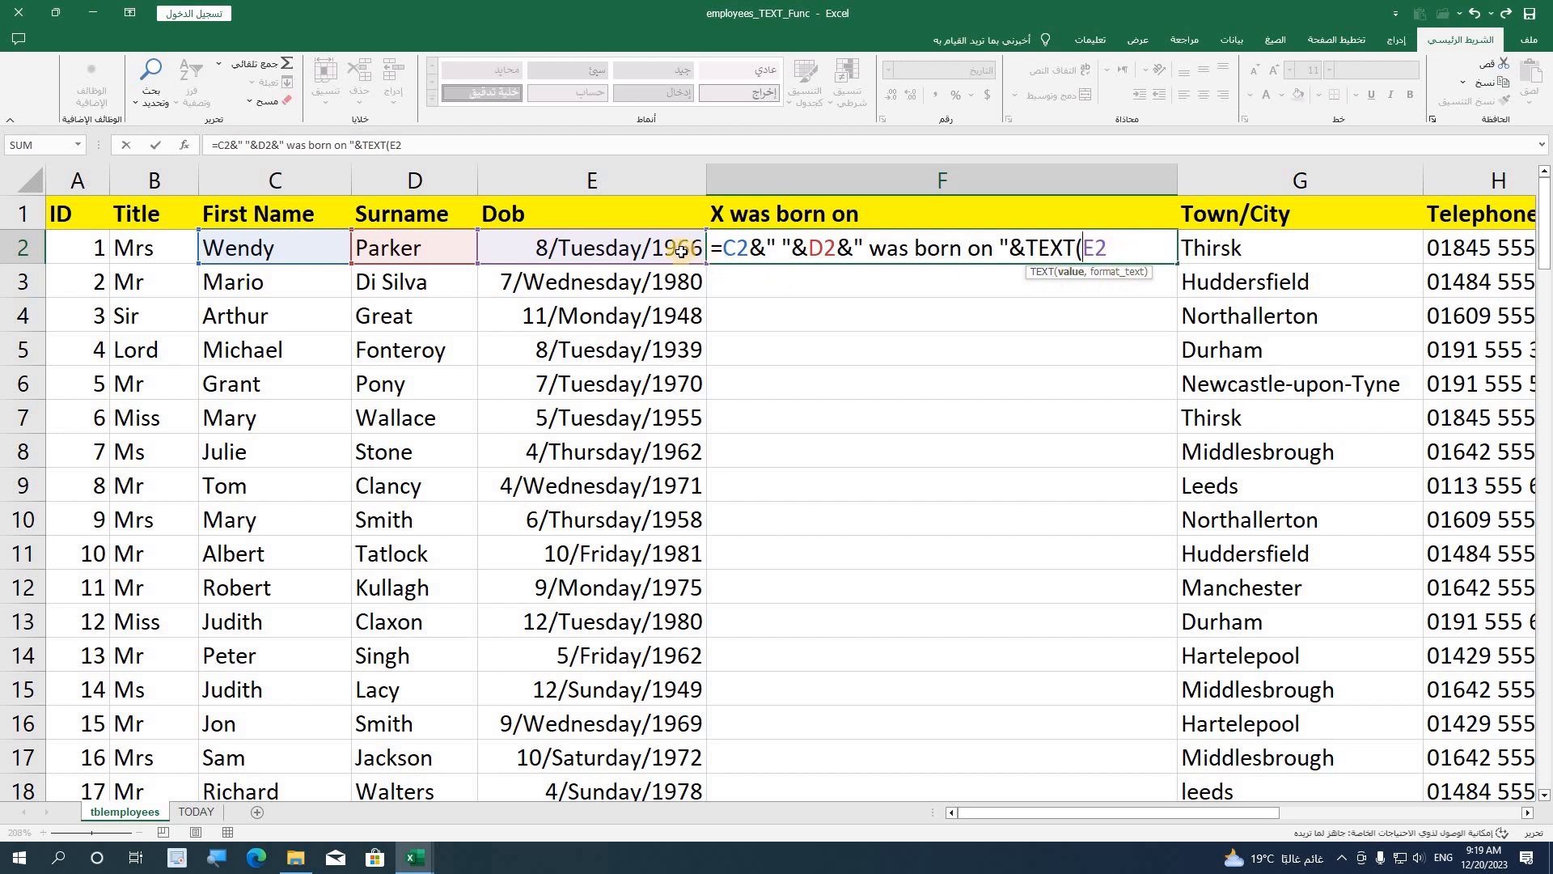
pyautogui.click(1111, 256)
pyautogui.write(',')
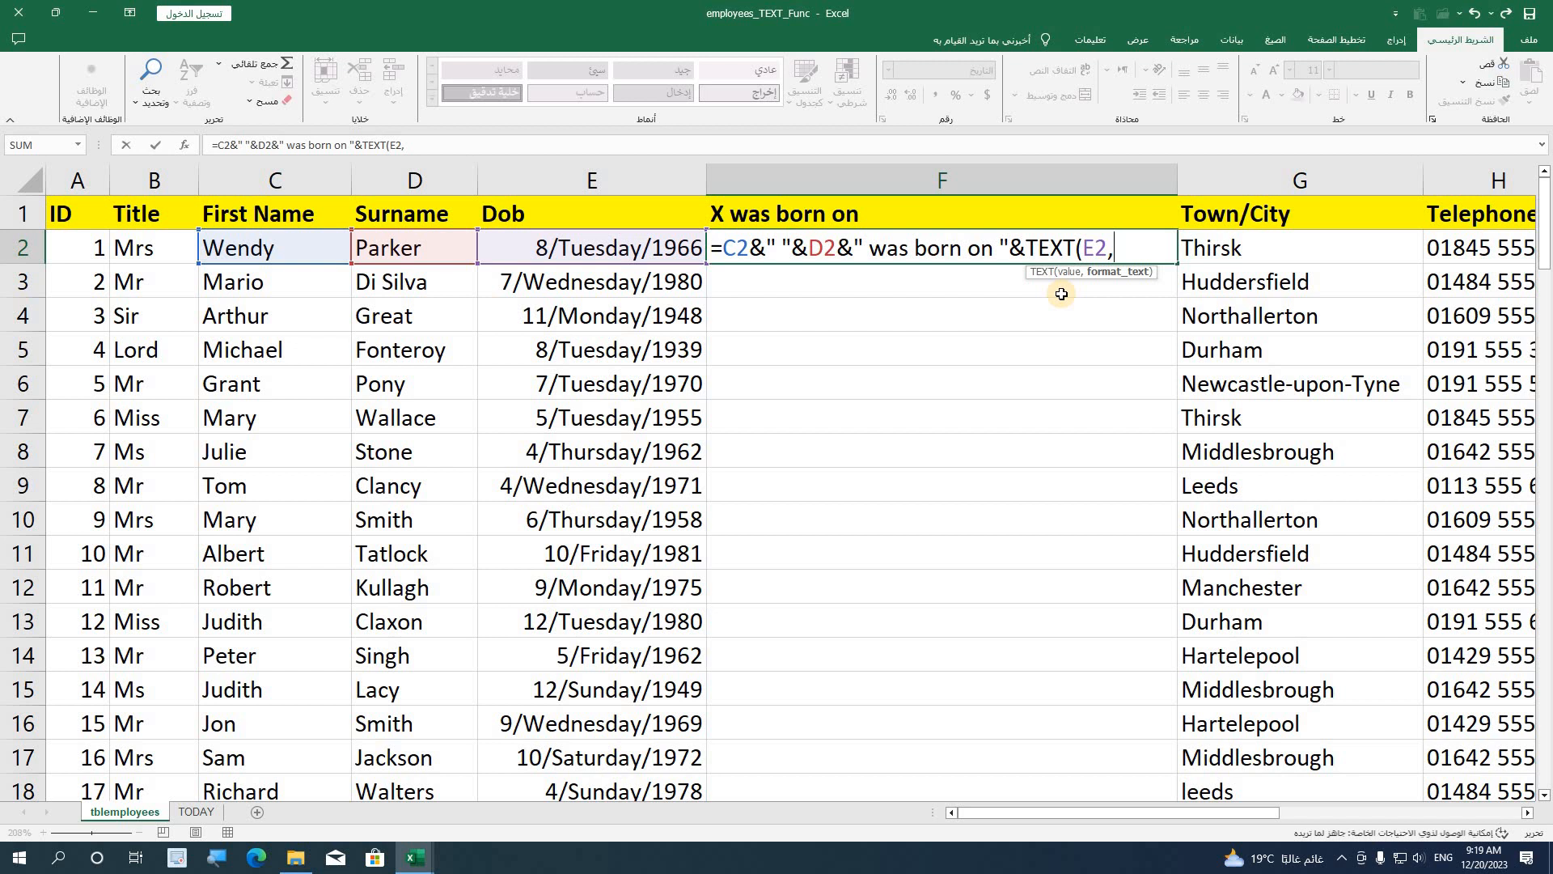
# - Complete the TEXT function in F2 with the date format "dd-mmm-yyyy" and commit the formula
pyautogui.write('mm')
pyautogui.press('BackSpace')
pyautogui.press('BackSpace')
pyautogui.write('mm-')
pyautogui.press('BackSpace')
pyautogui.press('BackSpace')
pyautogui.press('BackSpace')
pyautogui.write('dd-mmm')
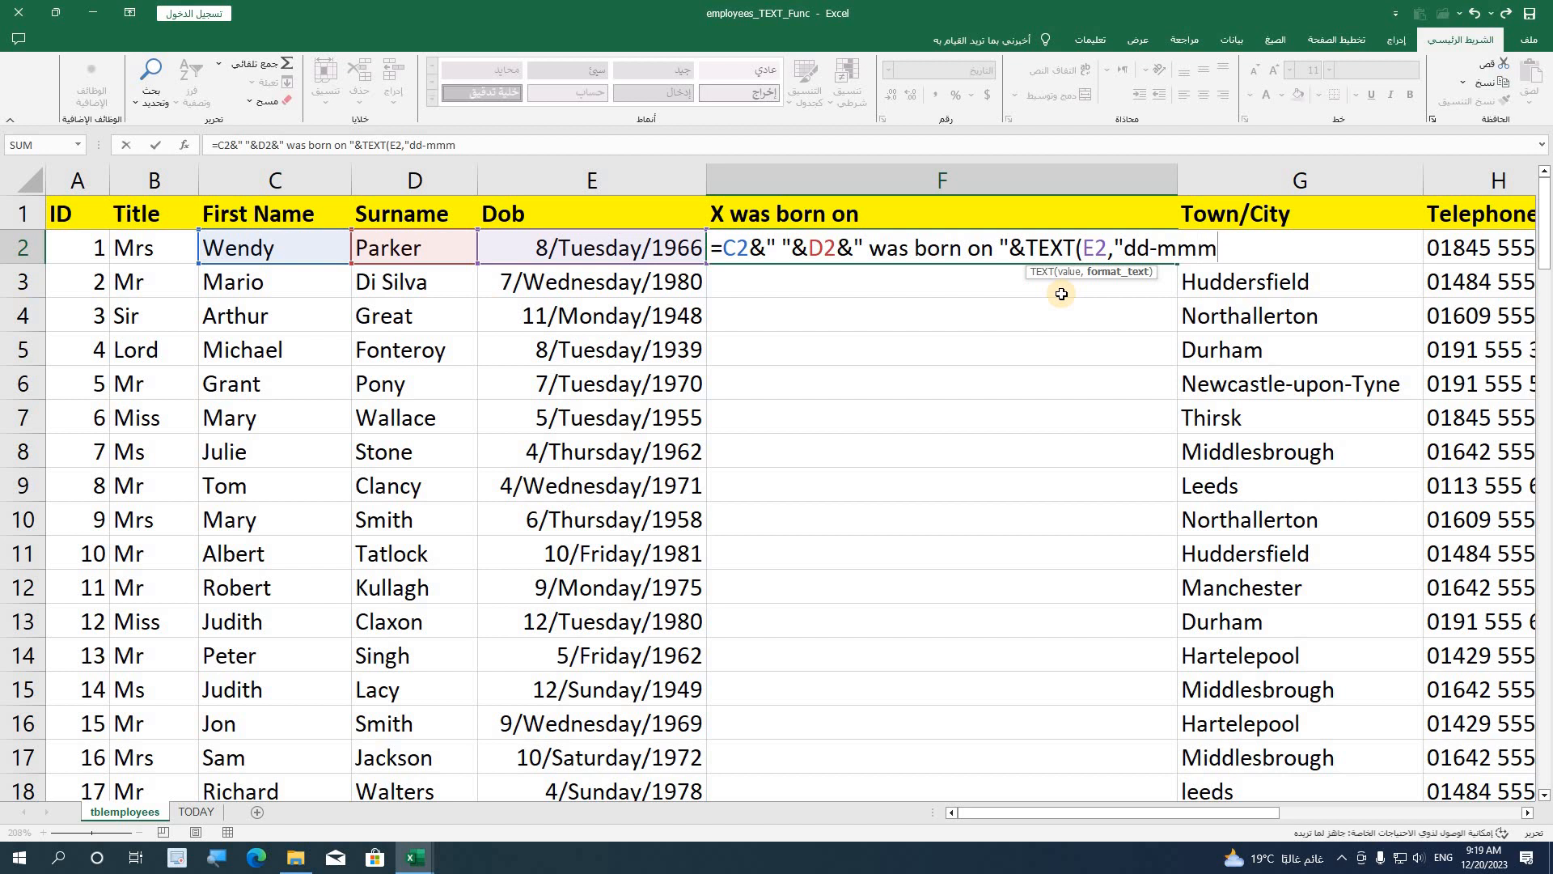
pyautogui.write('-yyyy")')
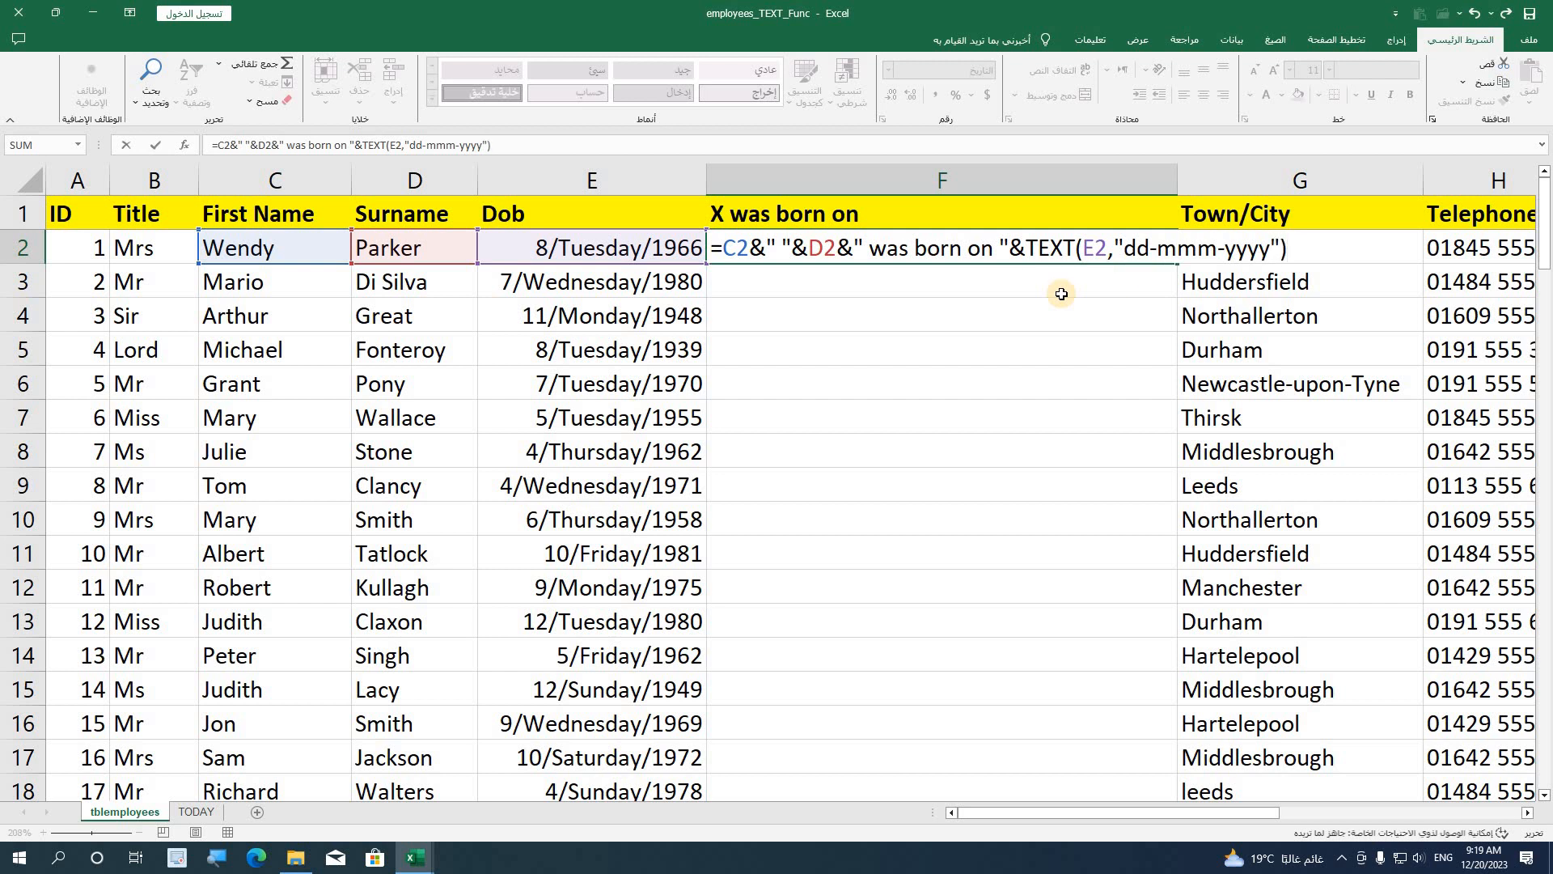
pyautogui.press('Return')
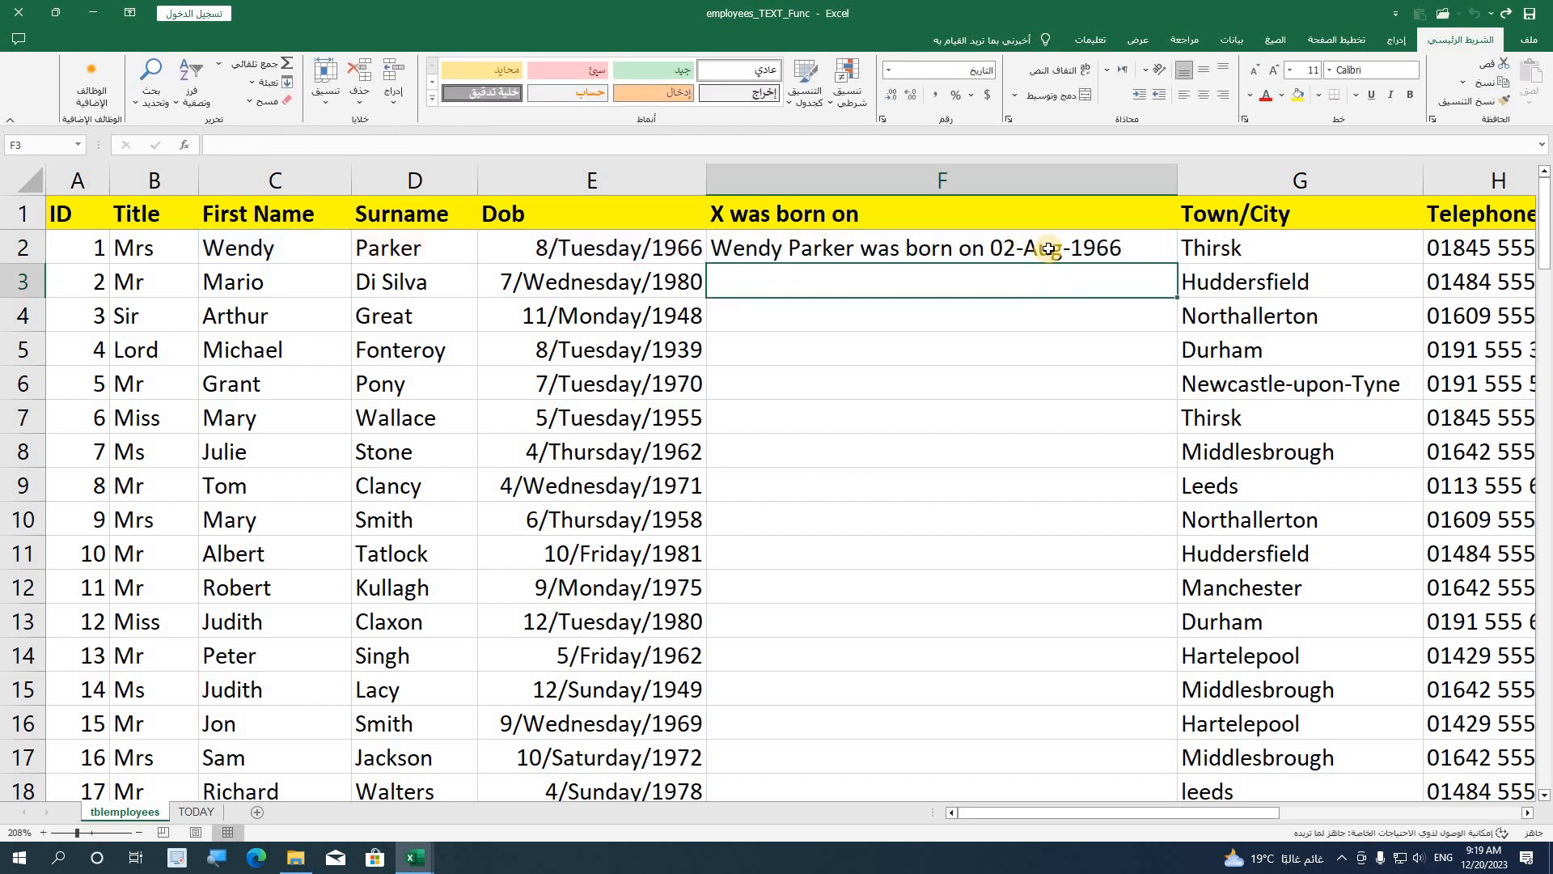
# - Fill the F2 formula down the whole "X was born on" column
pyautogui.click(1164, 249)
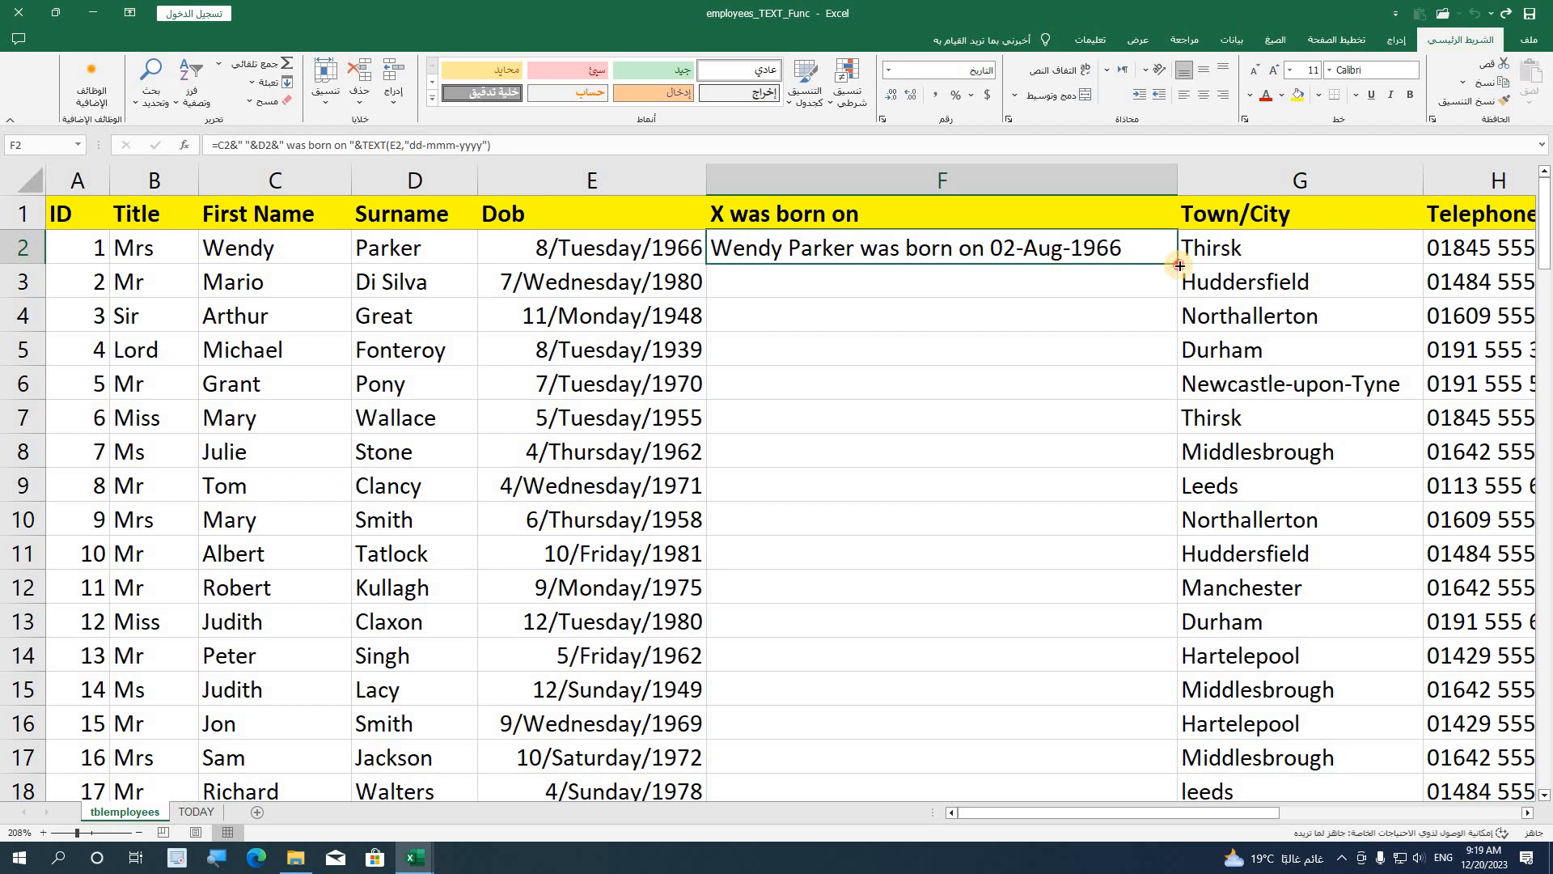
pyautogui.doubleClick(1177, 269)
pyautogui.click(1092, 443)
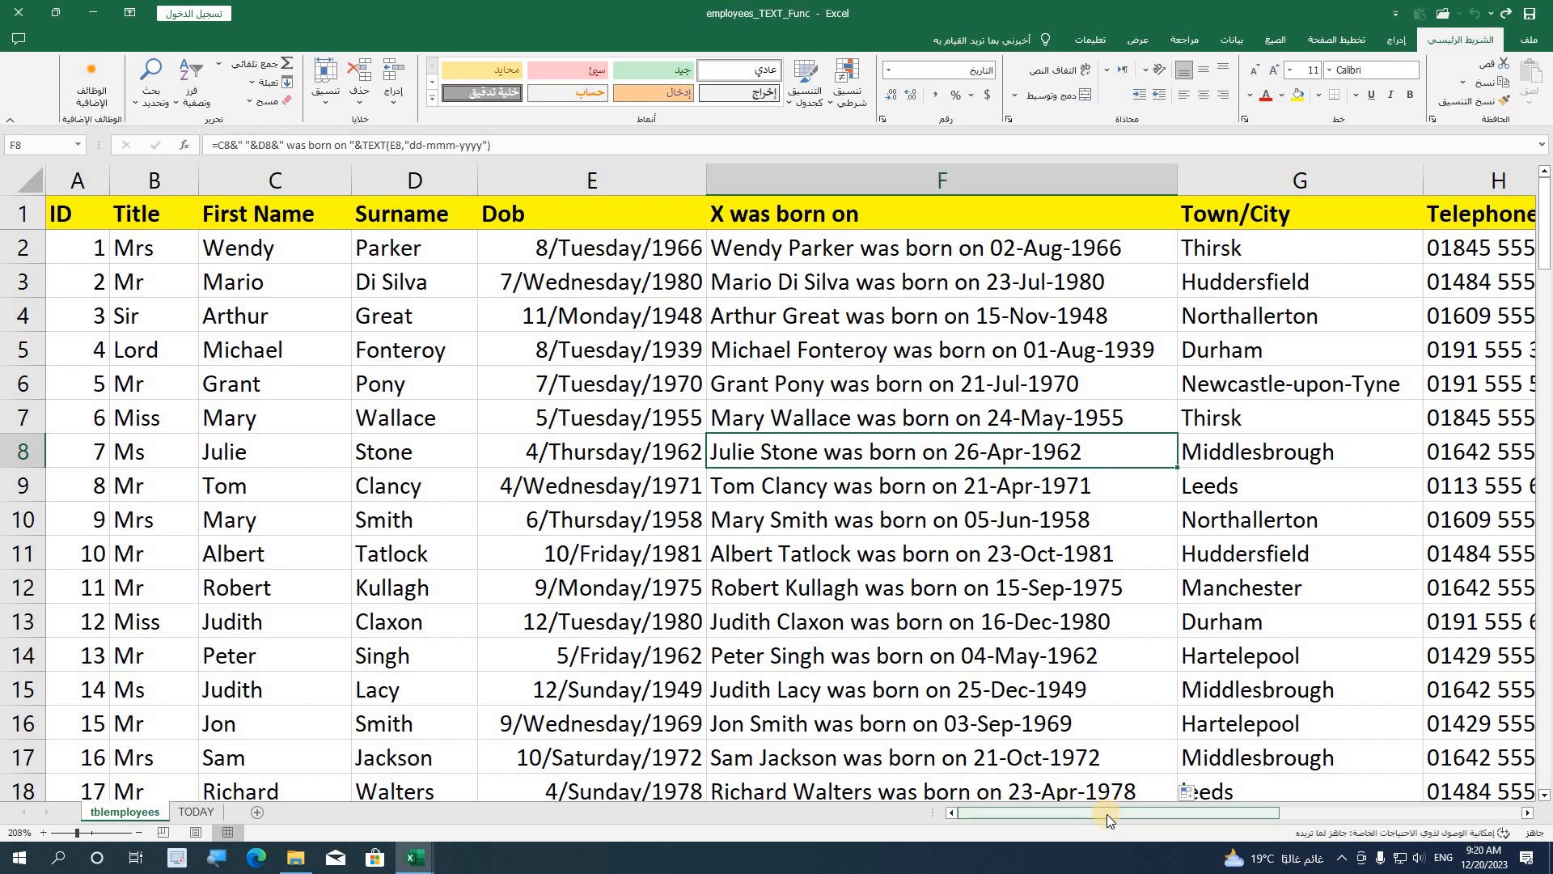
# - Examine the empty "X Earns x.xx $" column and the Salary value in row 2
pyautogui.moveTo(1106, 814); pyautogui.dragTo(1309, 783)
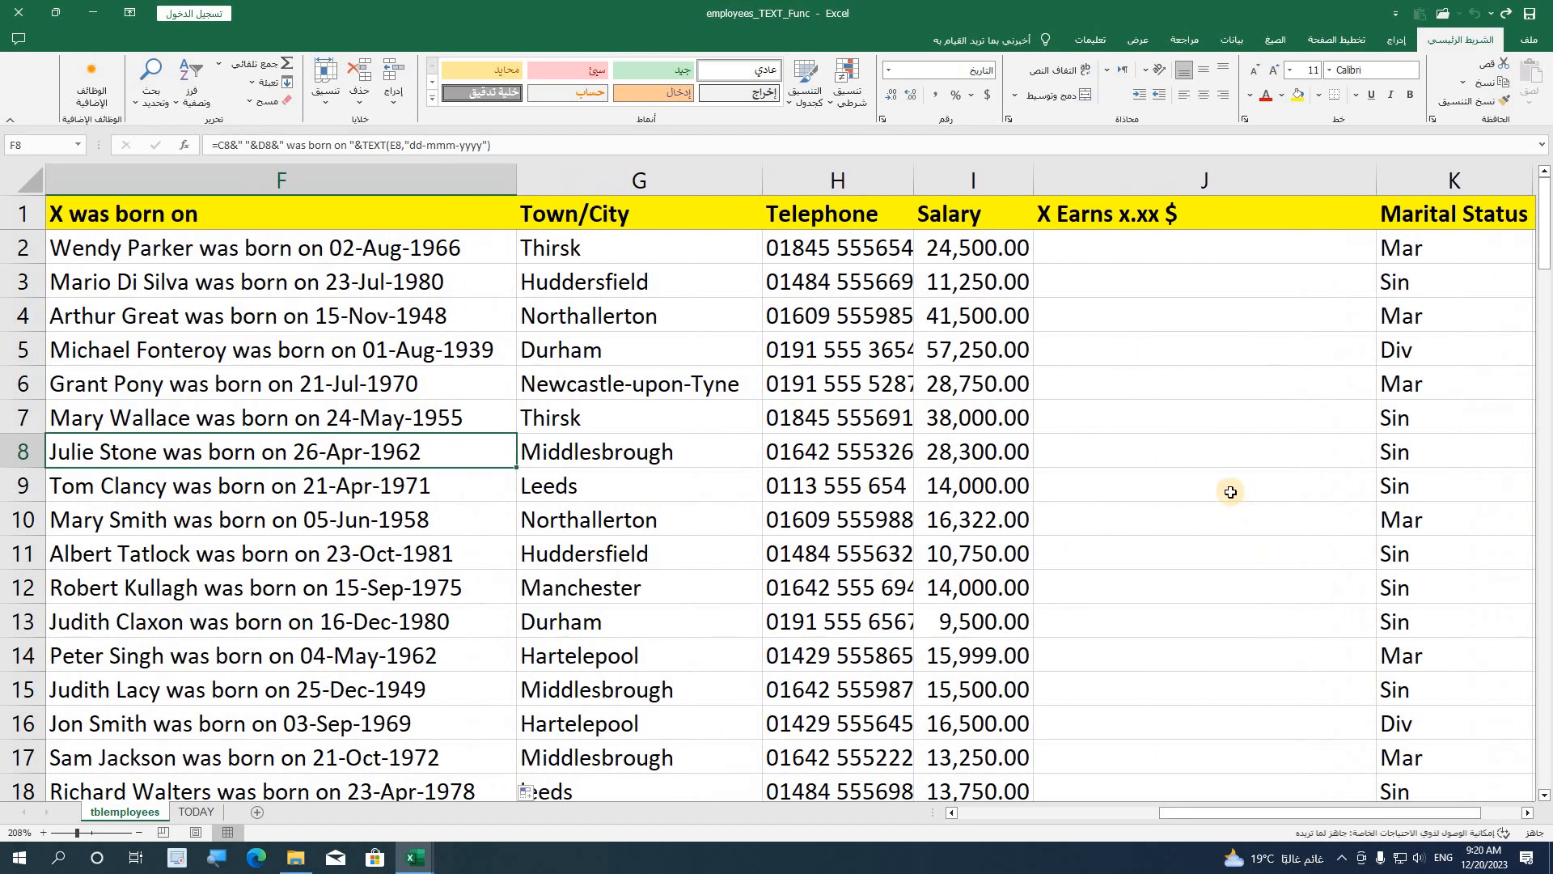
pyautogui.click(1233, 491)
pyautogui.click(1221, 242)
pyautogui.click(1224, 380)
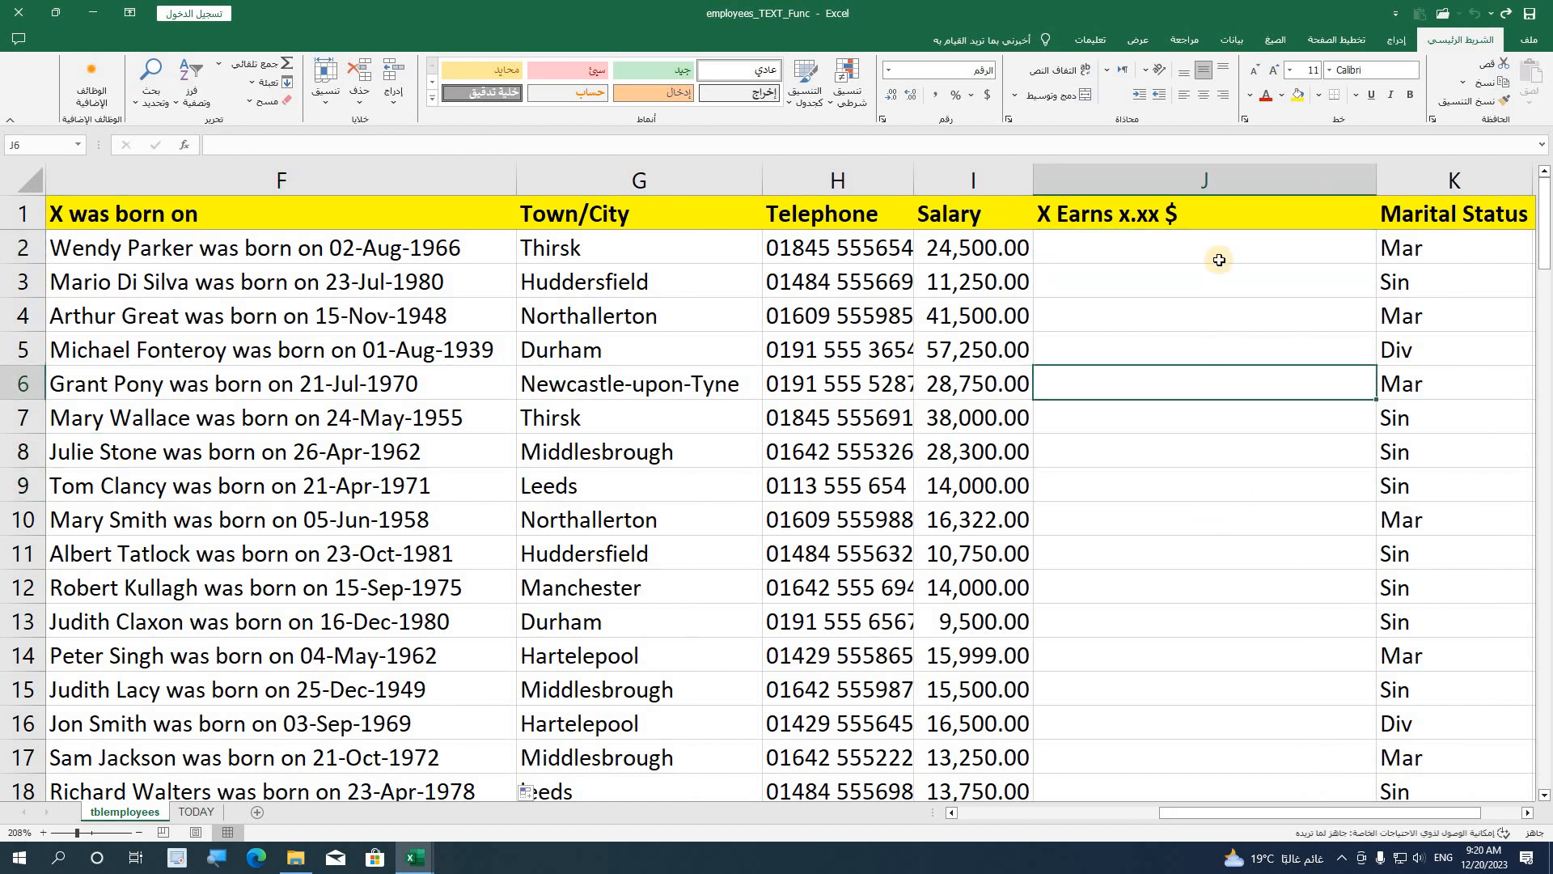
pyautogui.click(1157, 236)
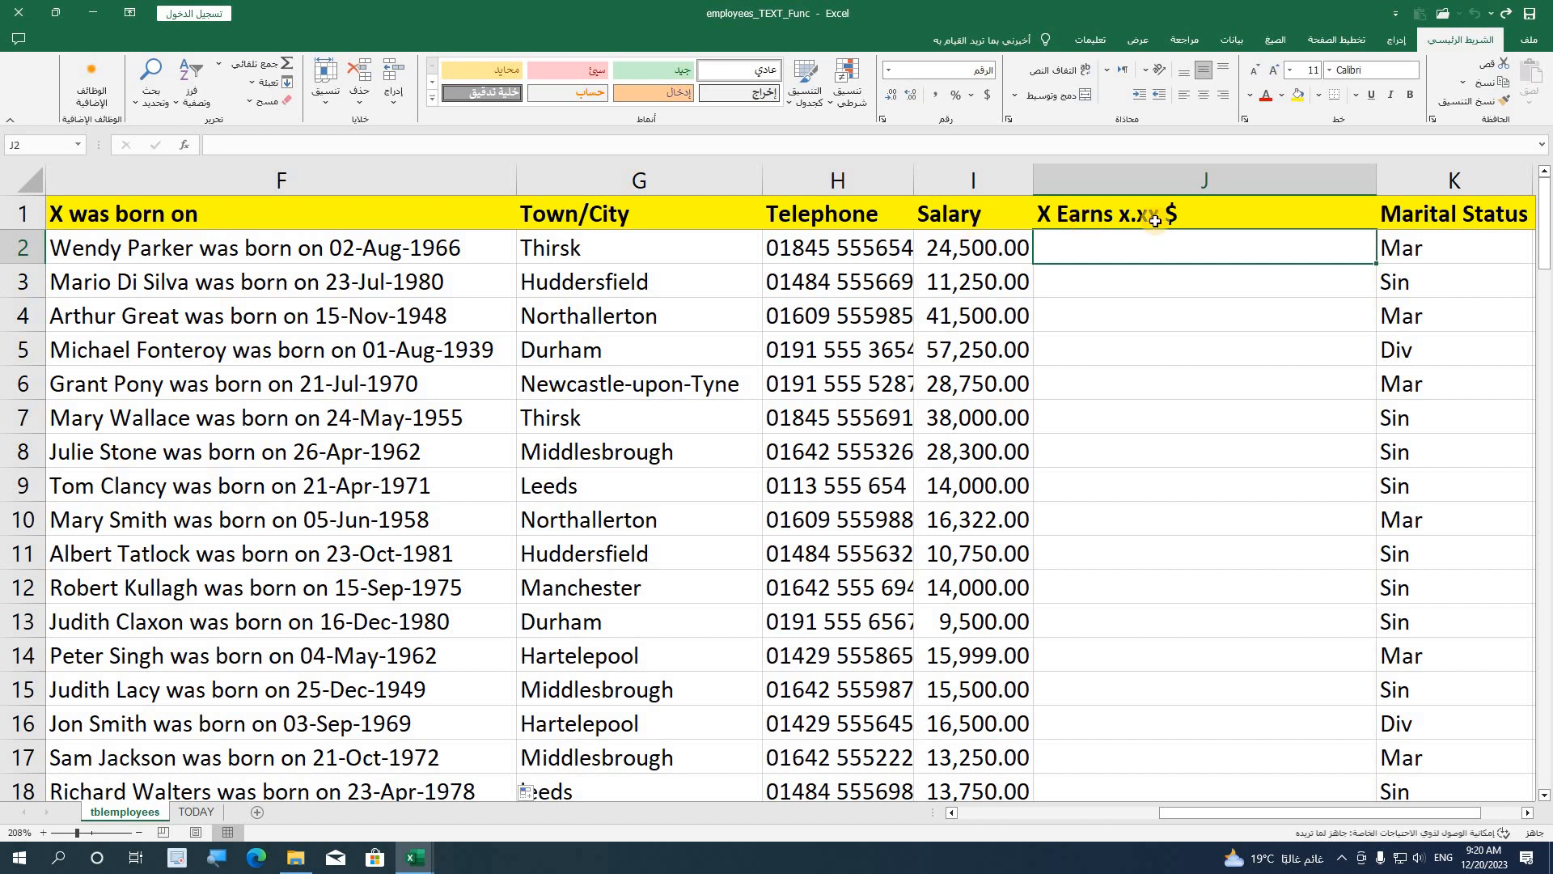
pyautogui.click(989, 245)
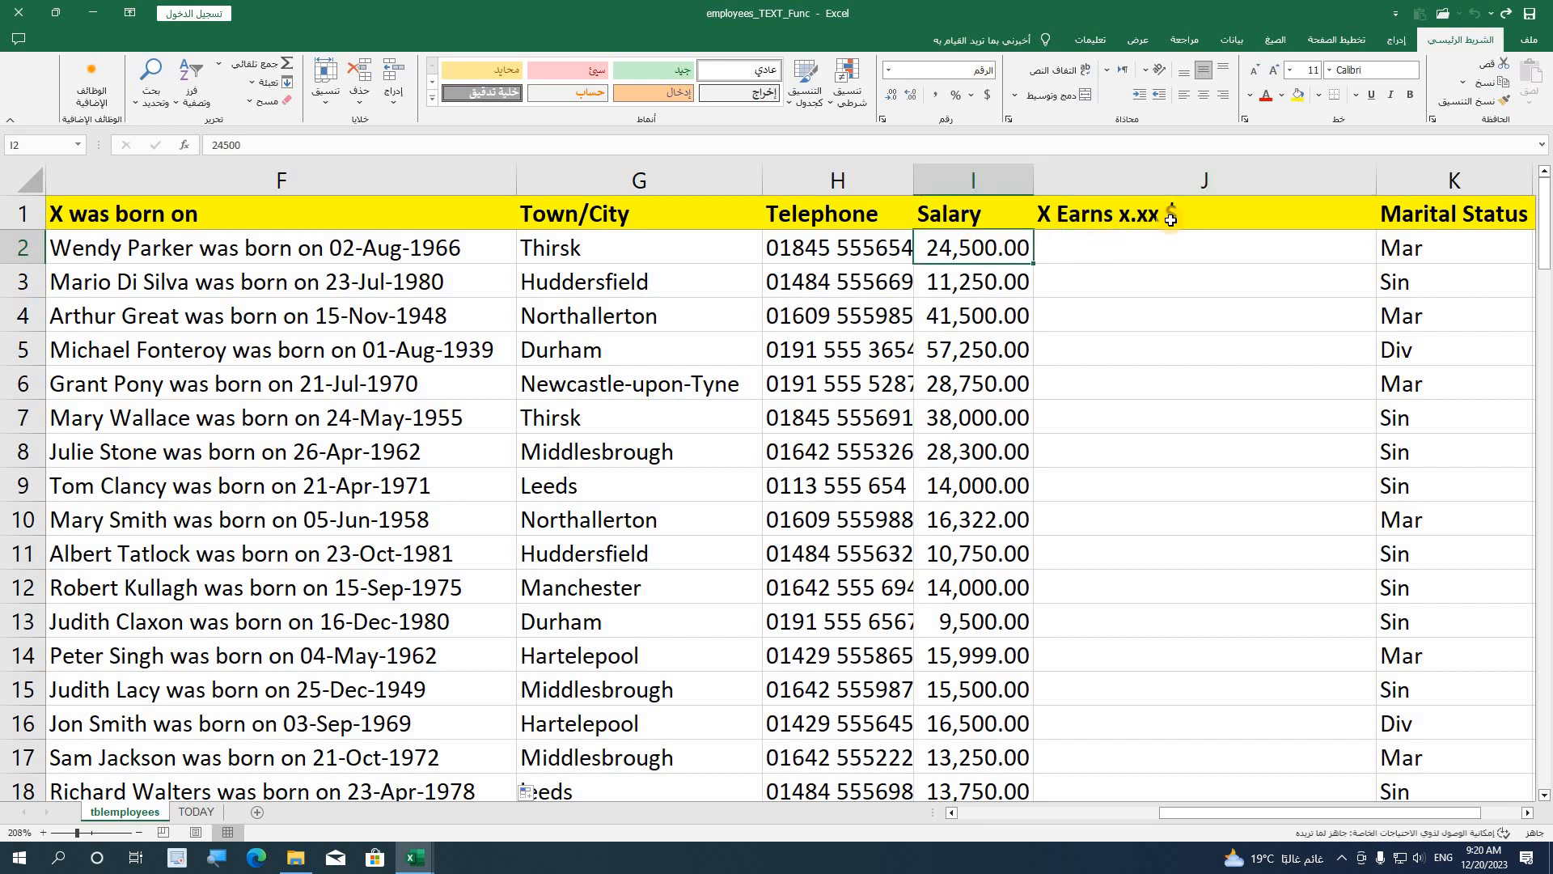
# - Start a formula in J2 with a reference to the first name in C2: =C2
pyautogui.click(1076, 258)
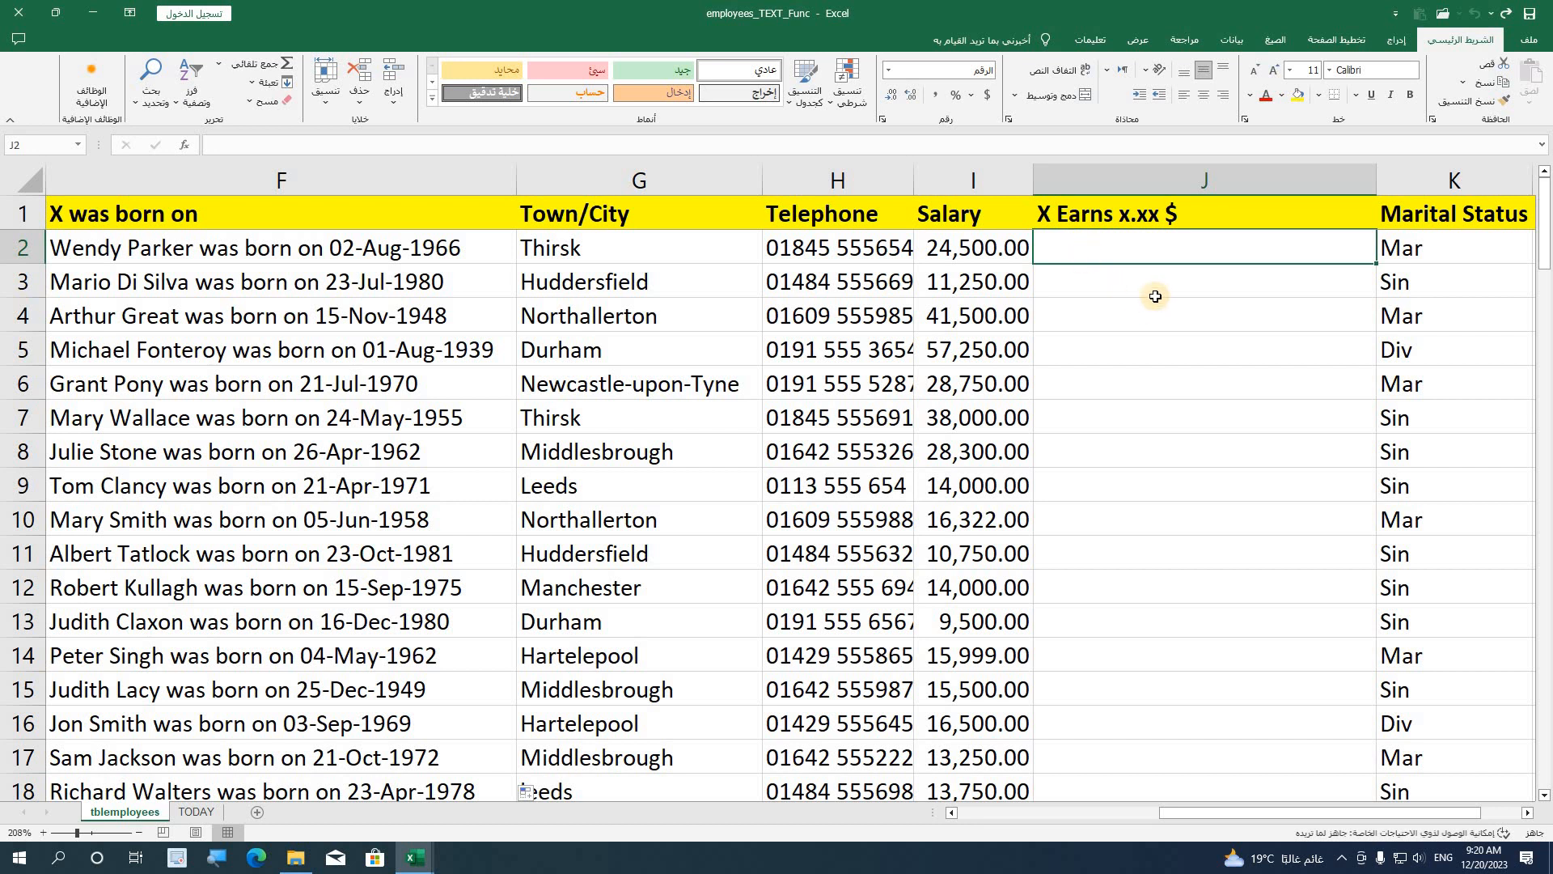
pyautogui.write('=')
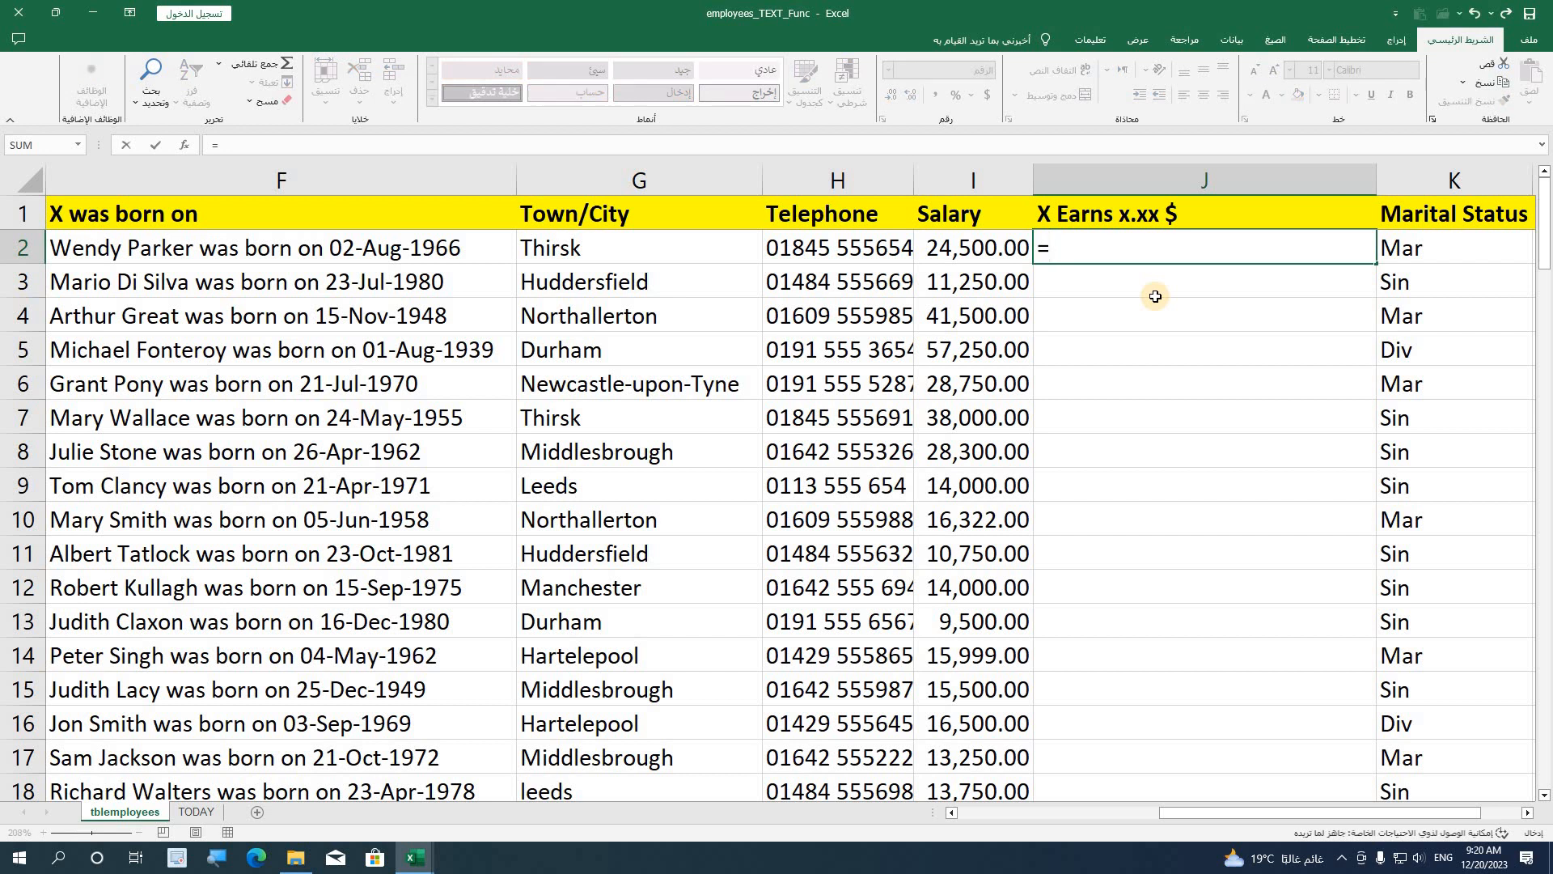
pyautogui.moveTo(1221, 813); pyautogui.dragTo(514, 486)
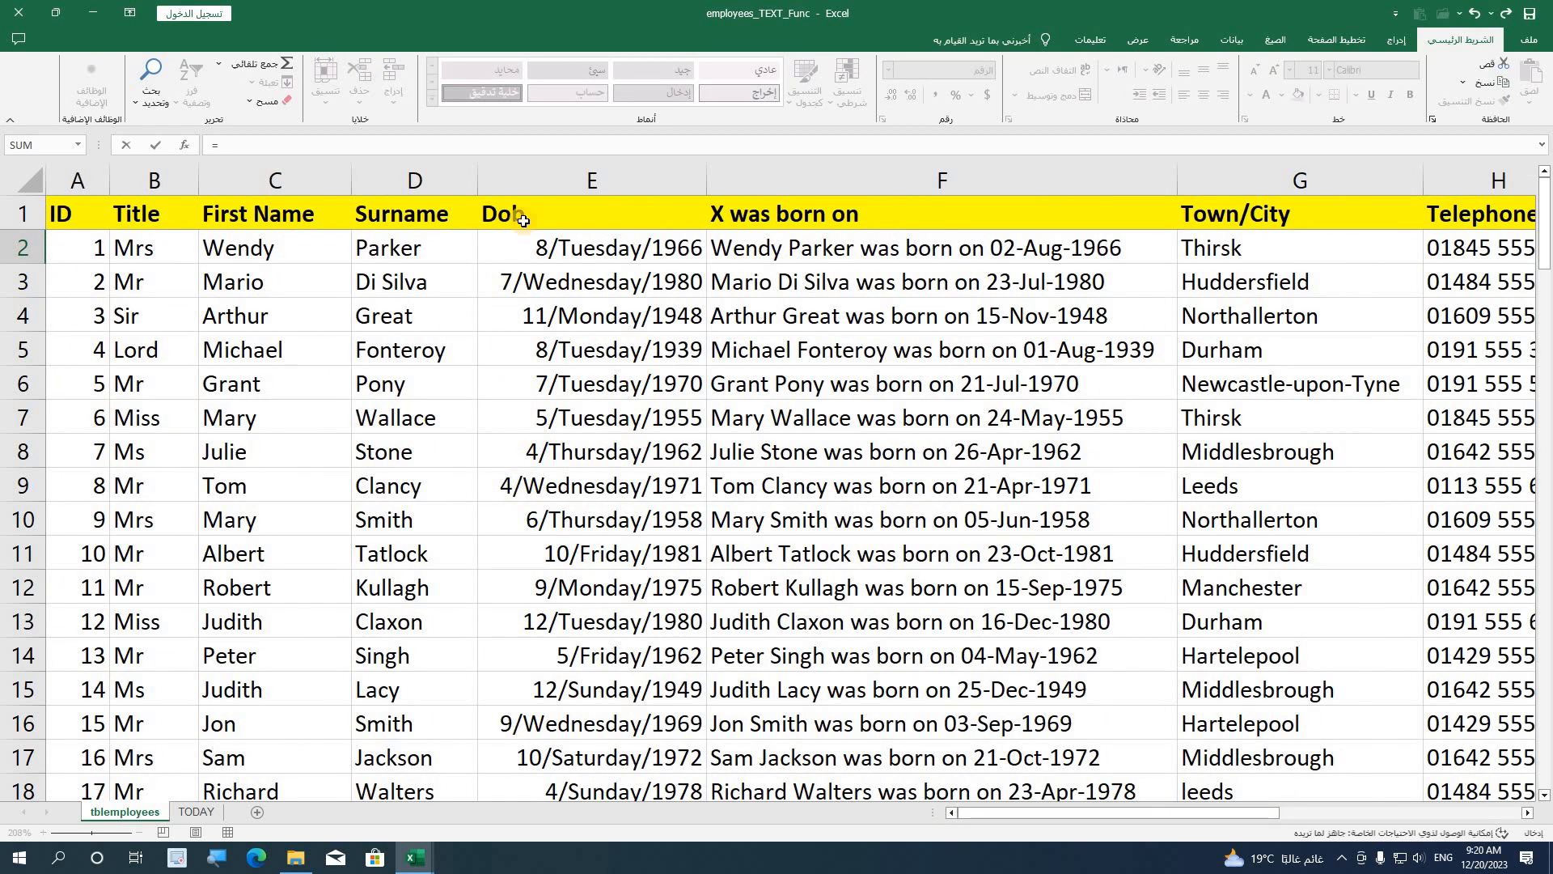
pyautogui.click(242, 252)
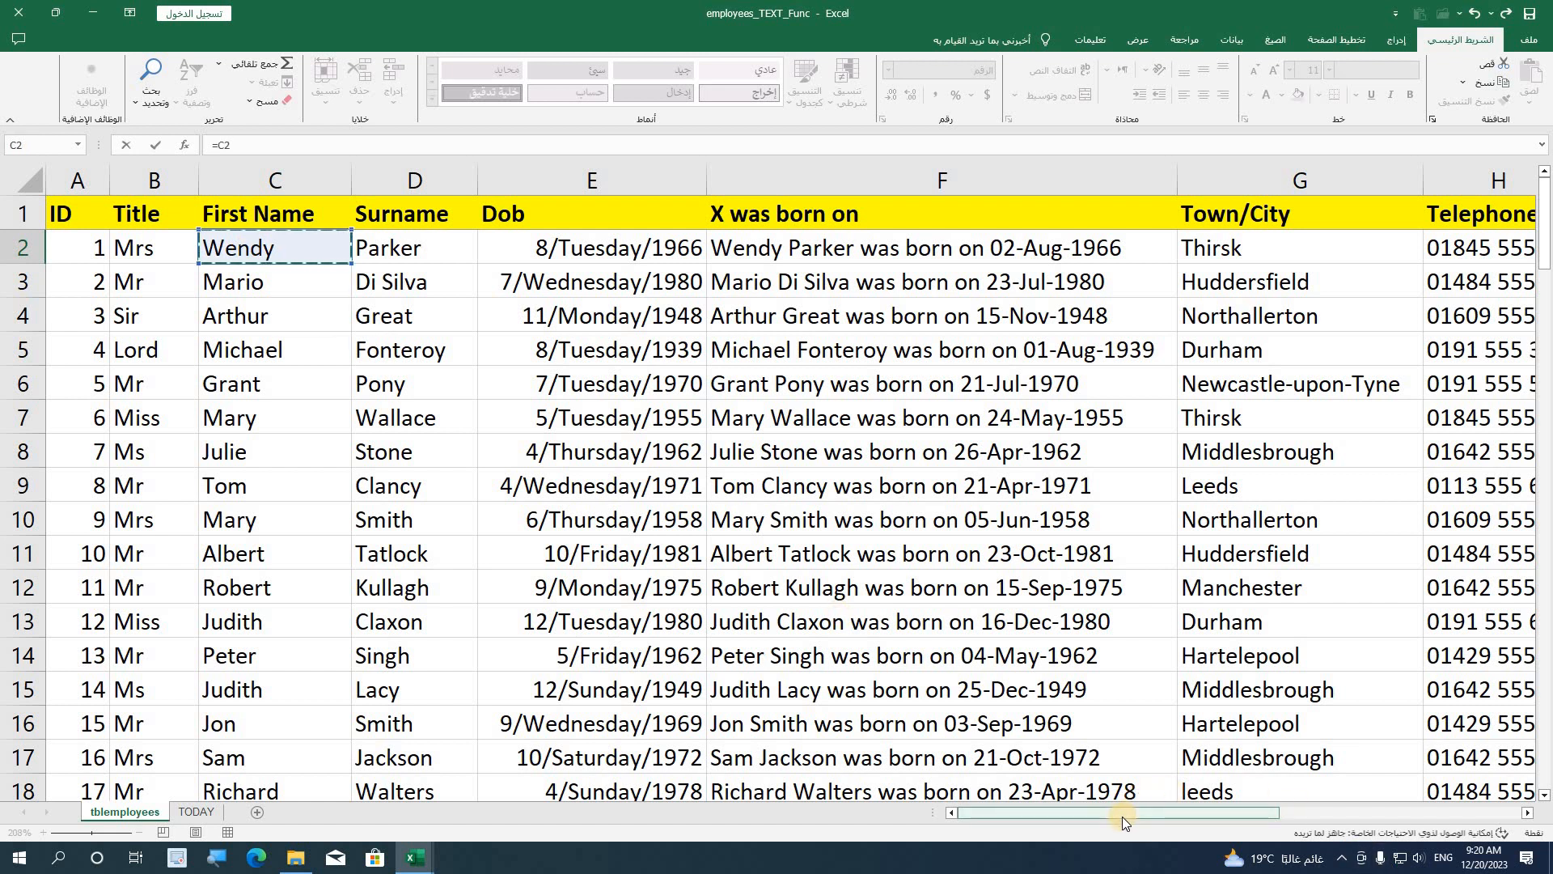
pyautogui.moveTo(1123, 816); pyautogui.dragTo(1238, 748)
pyautogui.click(1462, 251)
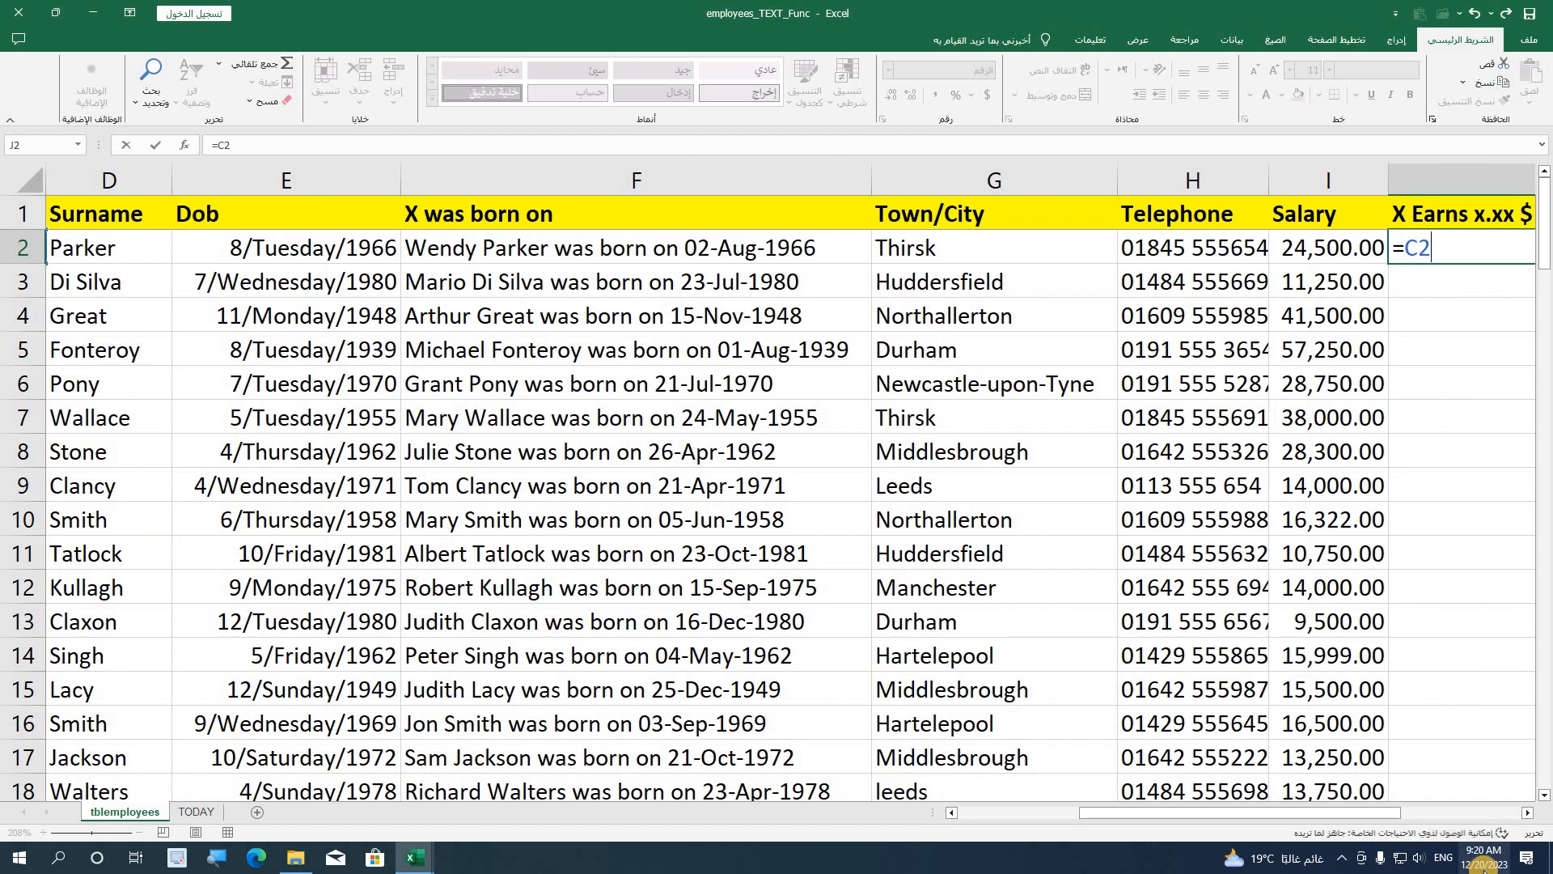
pyautogui.click(1536, 814)
pyautogui.click(1536, 814)
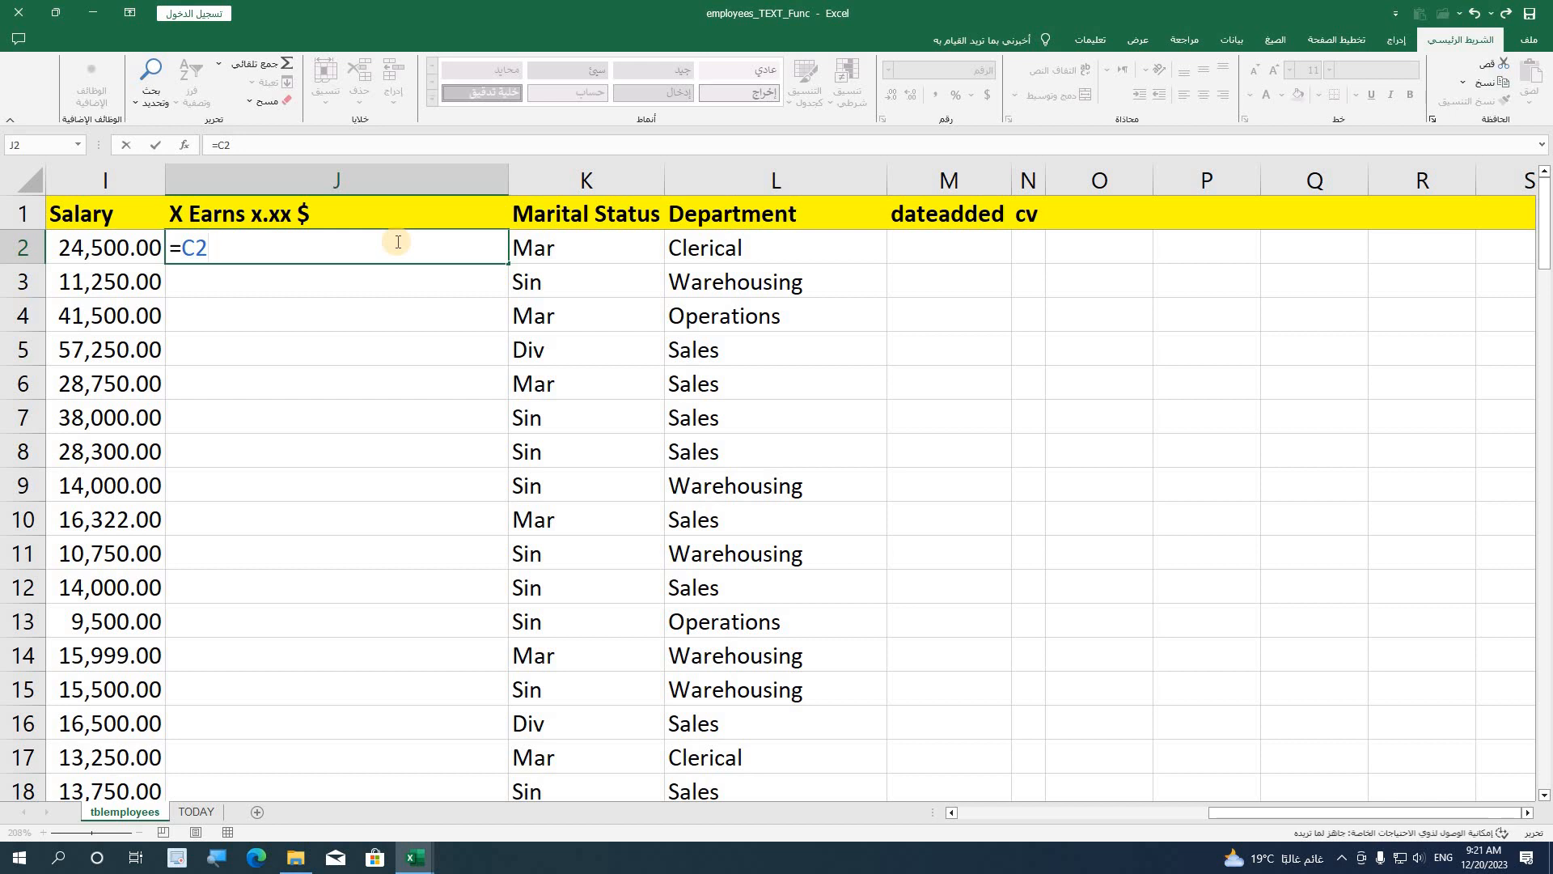
# - Complete the J2 formula by appending the text "Earns " and the salary in I2: =C2&"Earns "&I2
pyautogui.write('&"Earns')
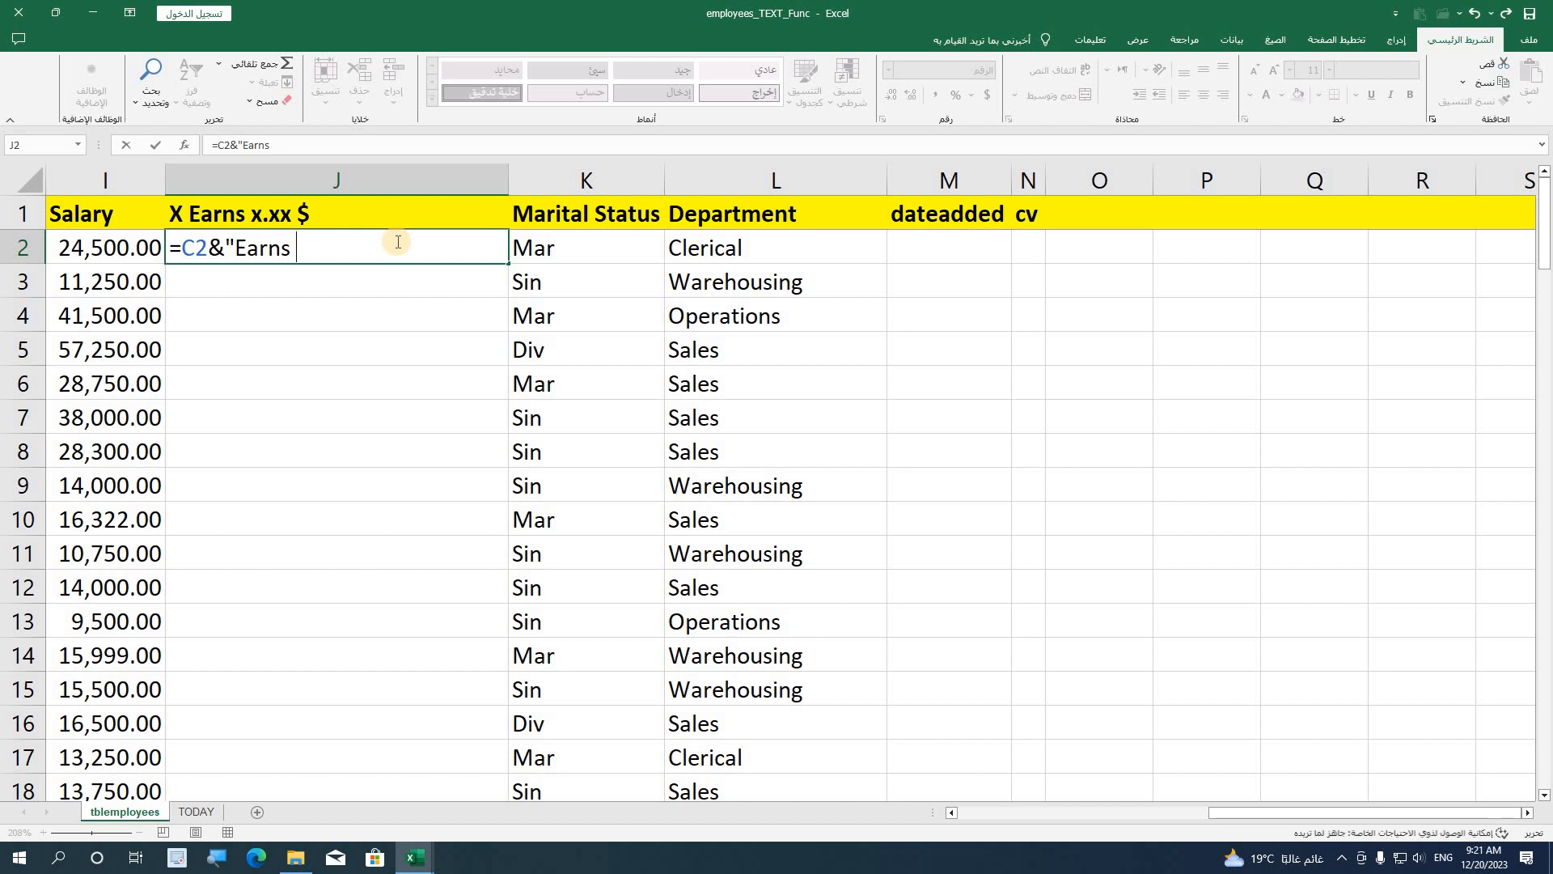
pyautogui.write(' "&')
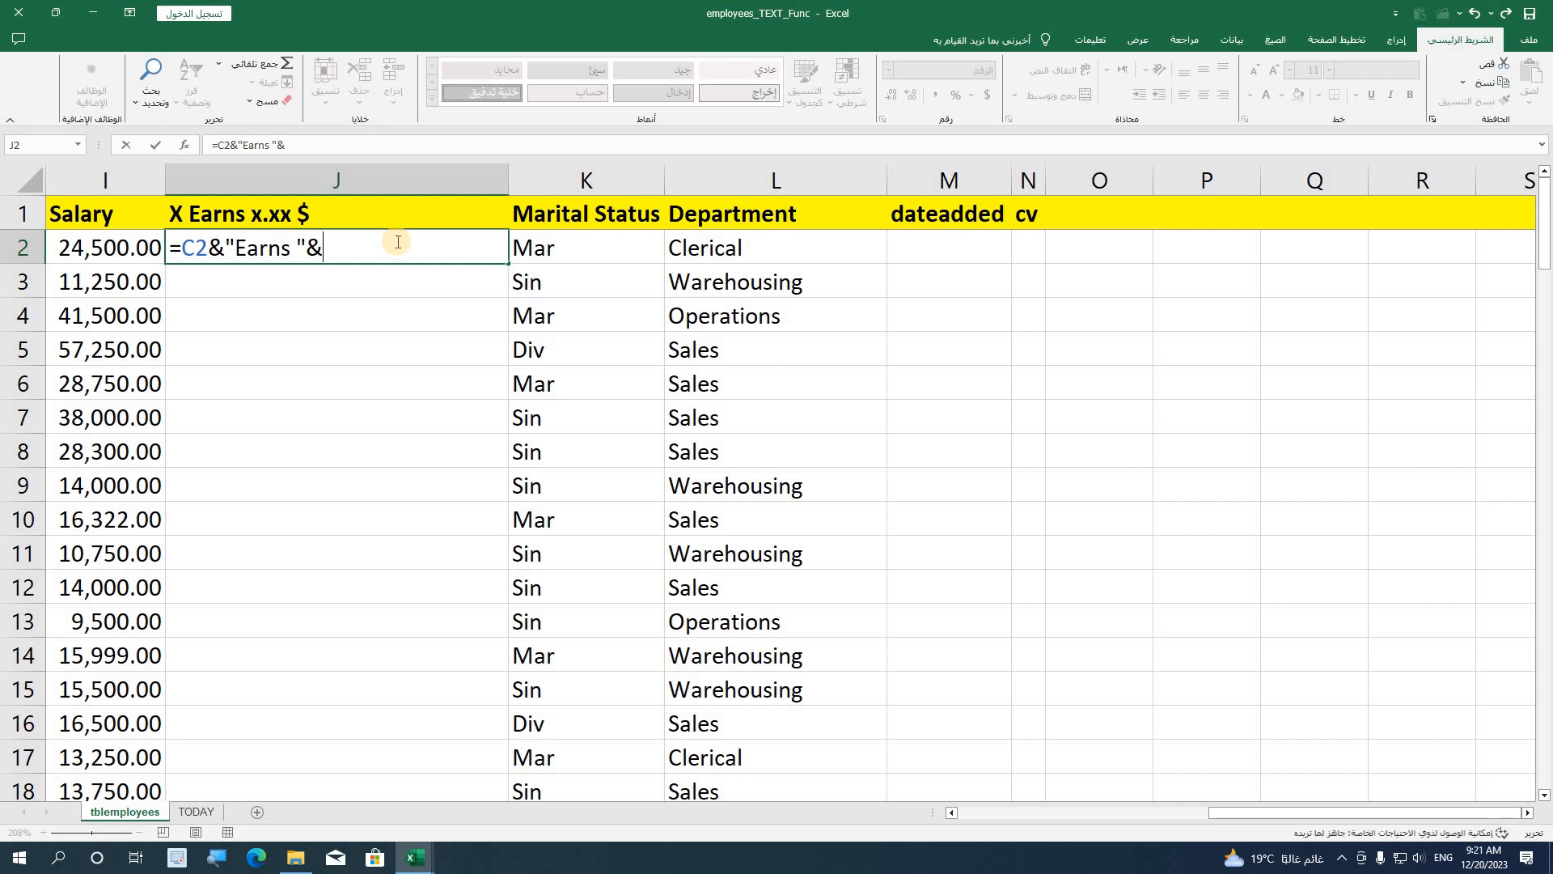
pyautogui.click(113, 248)
pyautogui.press('Return')
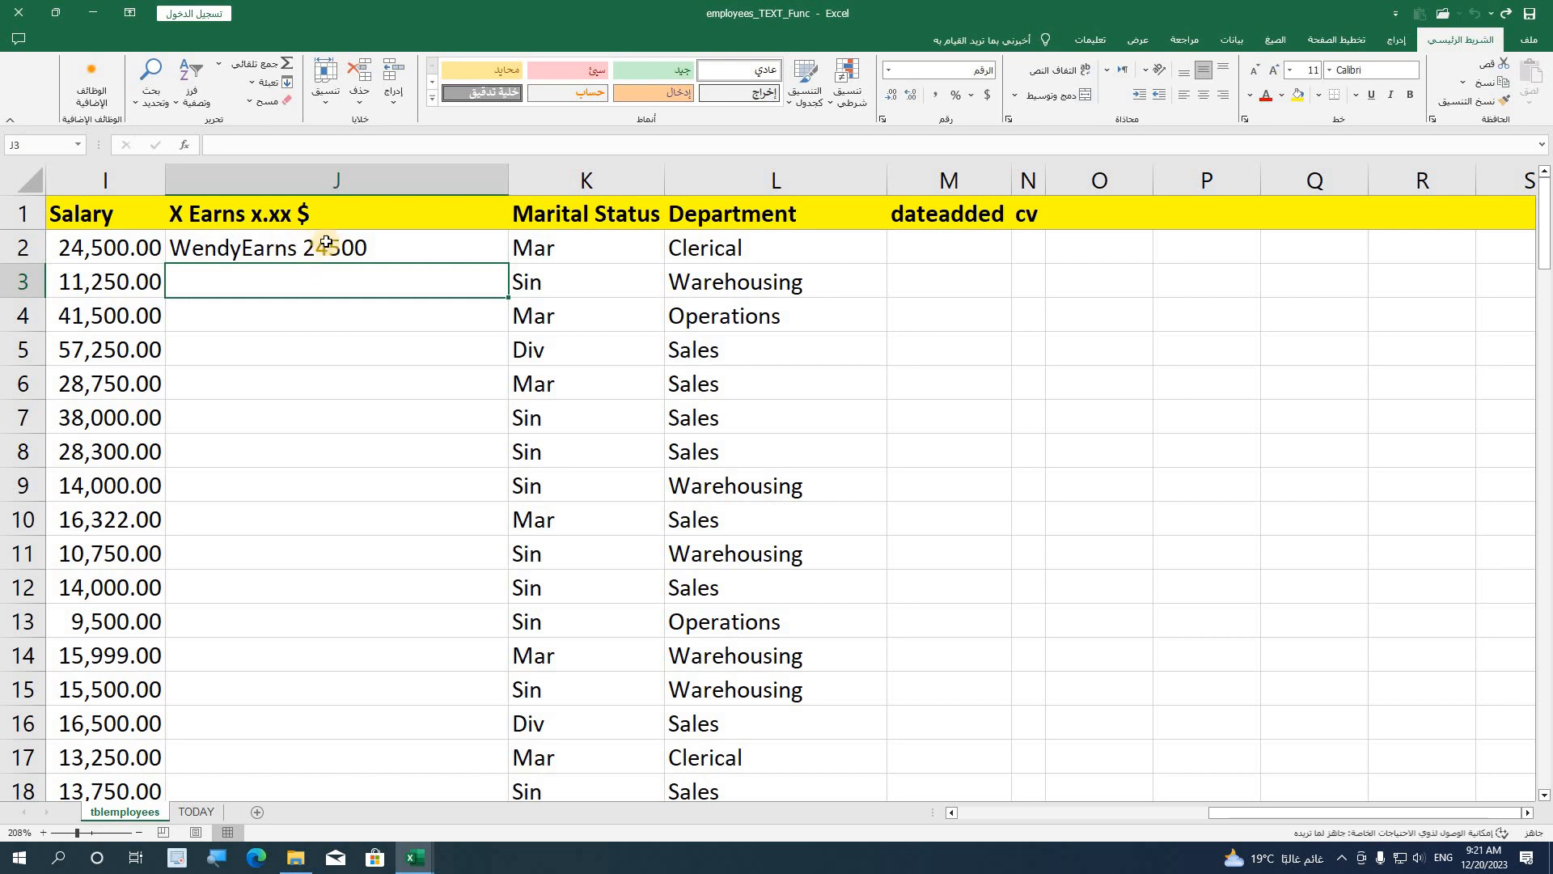
# - Try to show the salary in the J2 sentence as money by applying the Currency number format to the cell
pyautogui.click(319, 243)
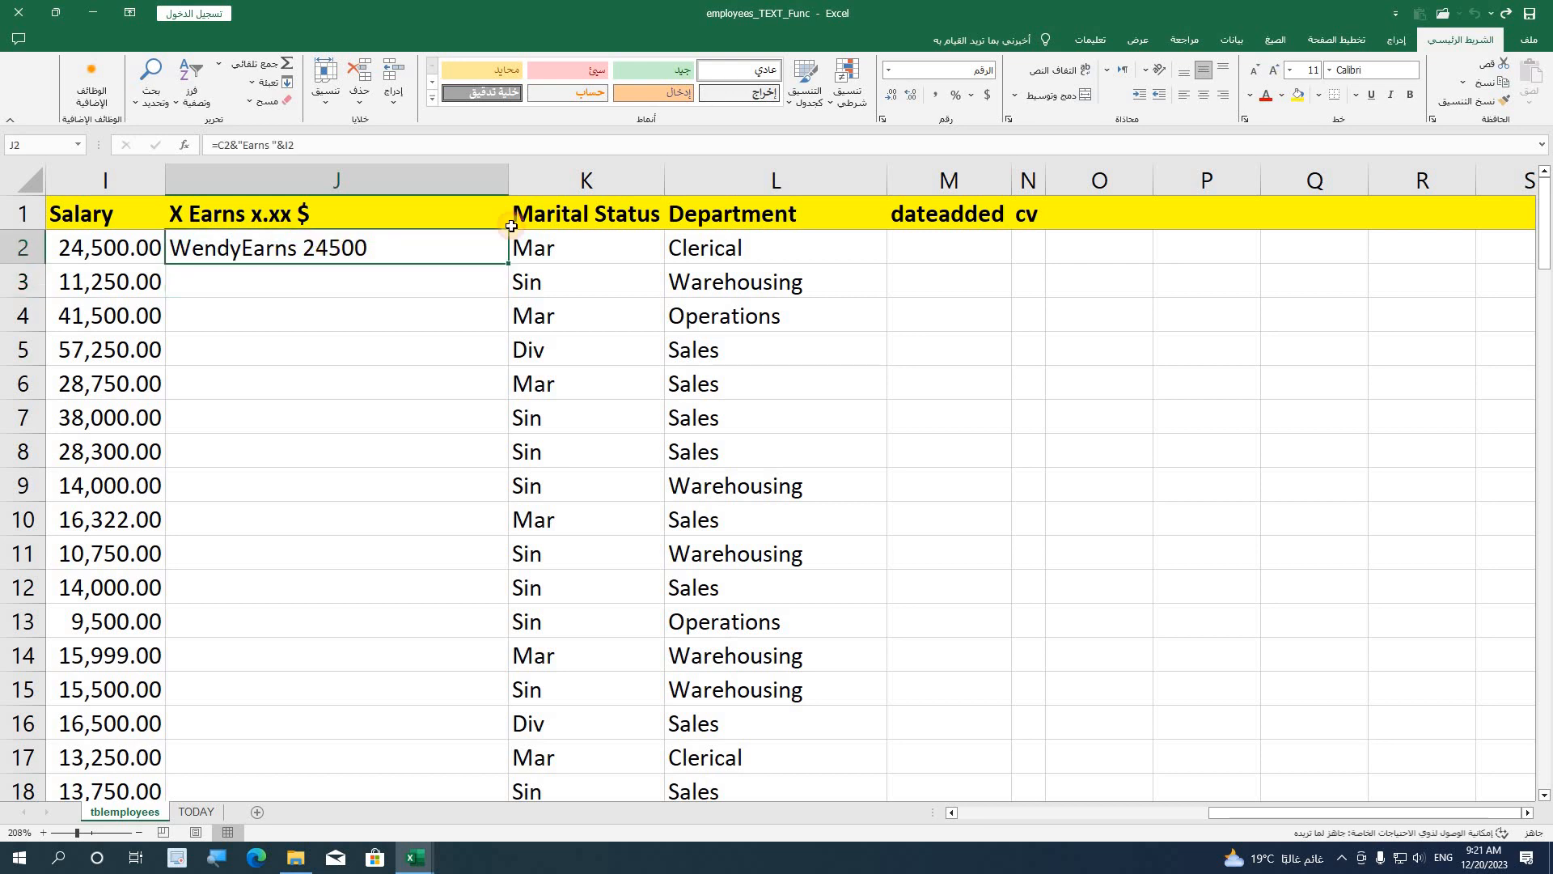
pyautogui.click(888, 70)
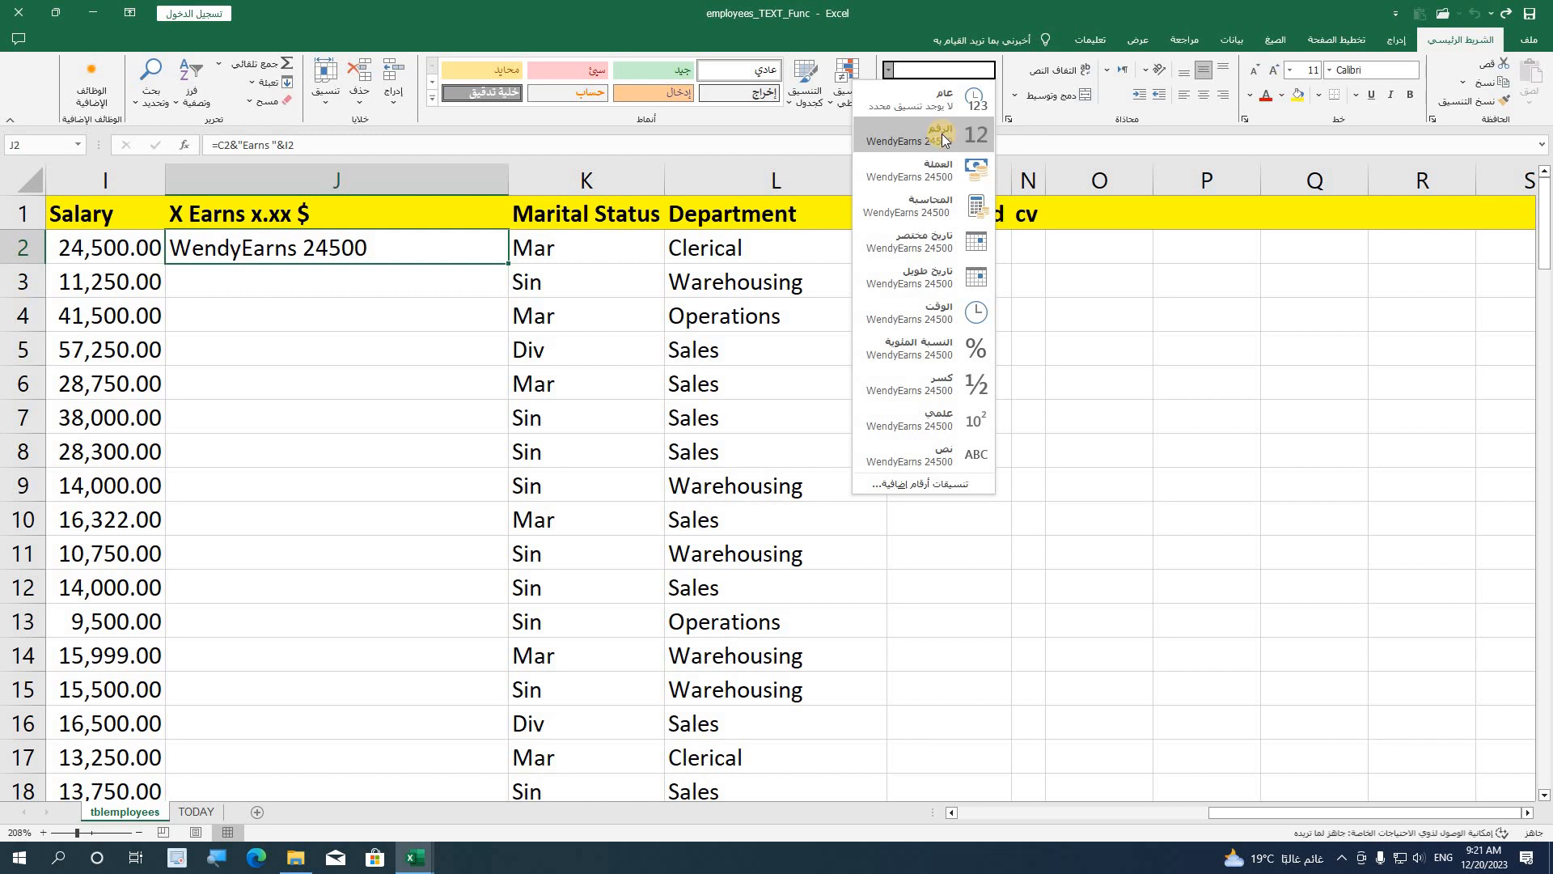
pyautogui.click(942, 165)
pyautogui.click(310, 284)
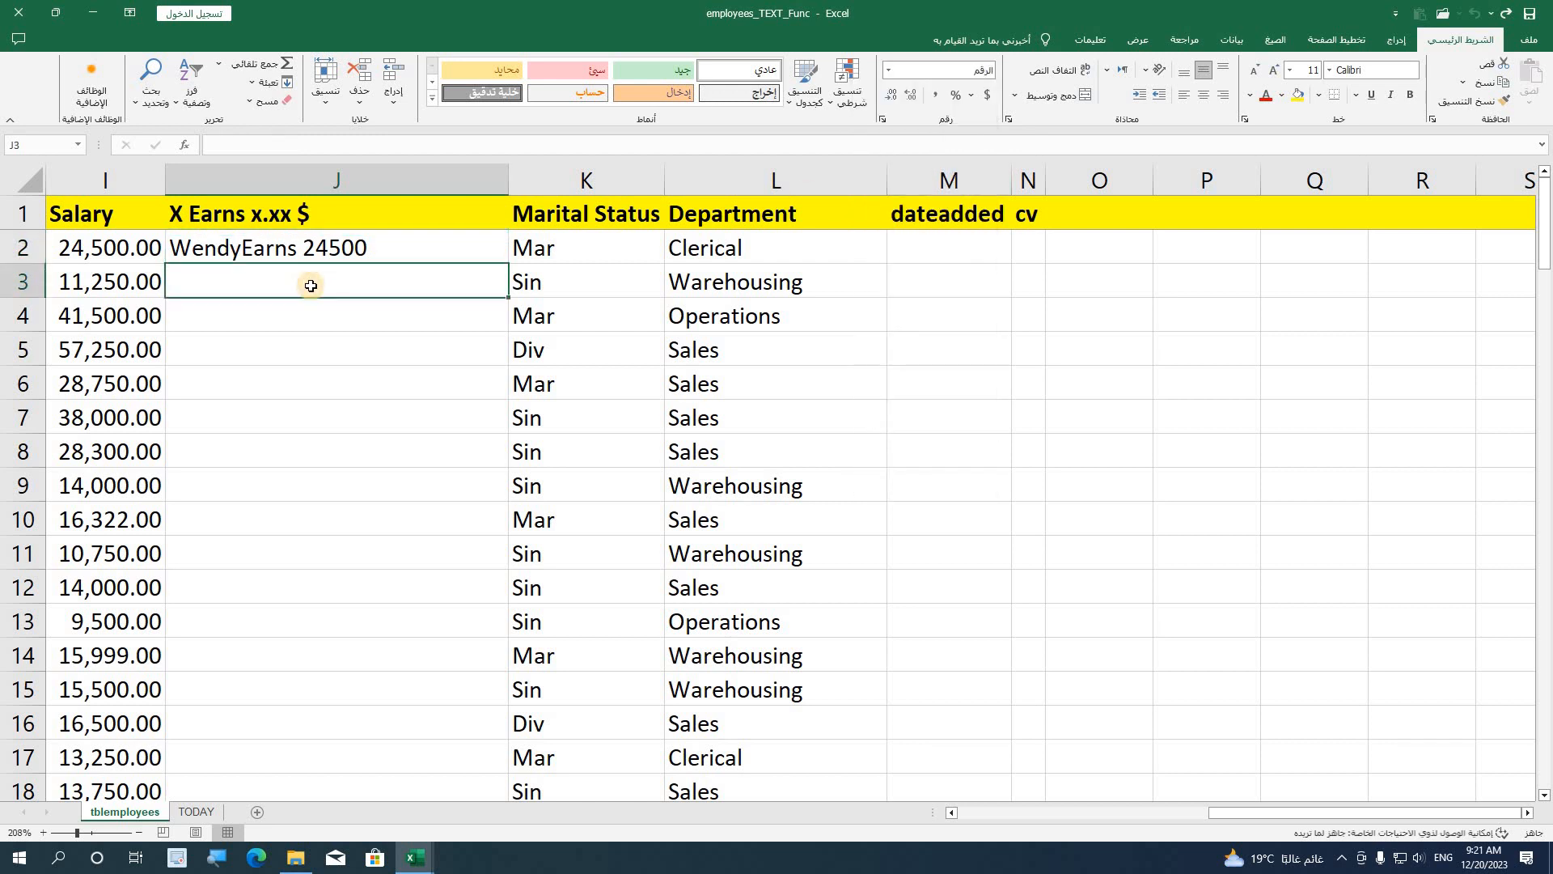
pyautogui.click(326, 248)
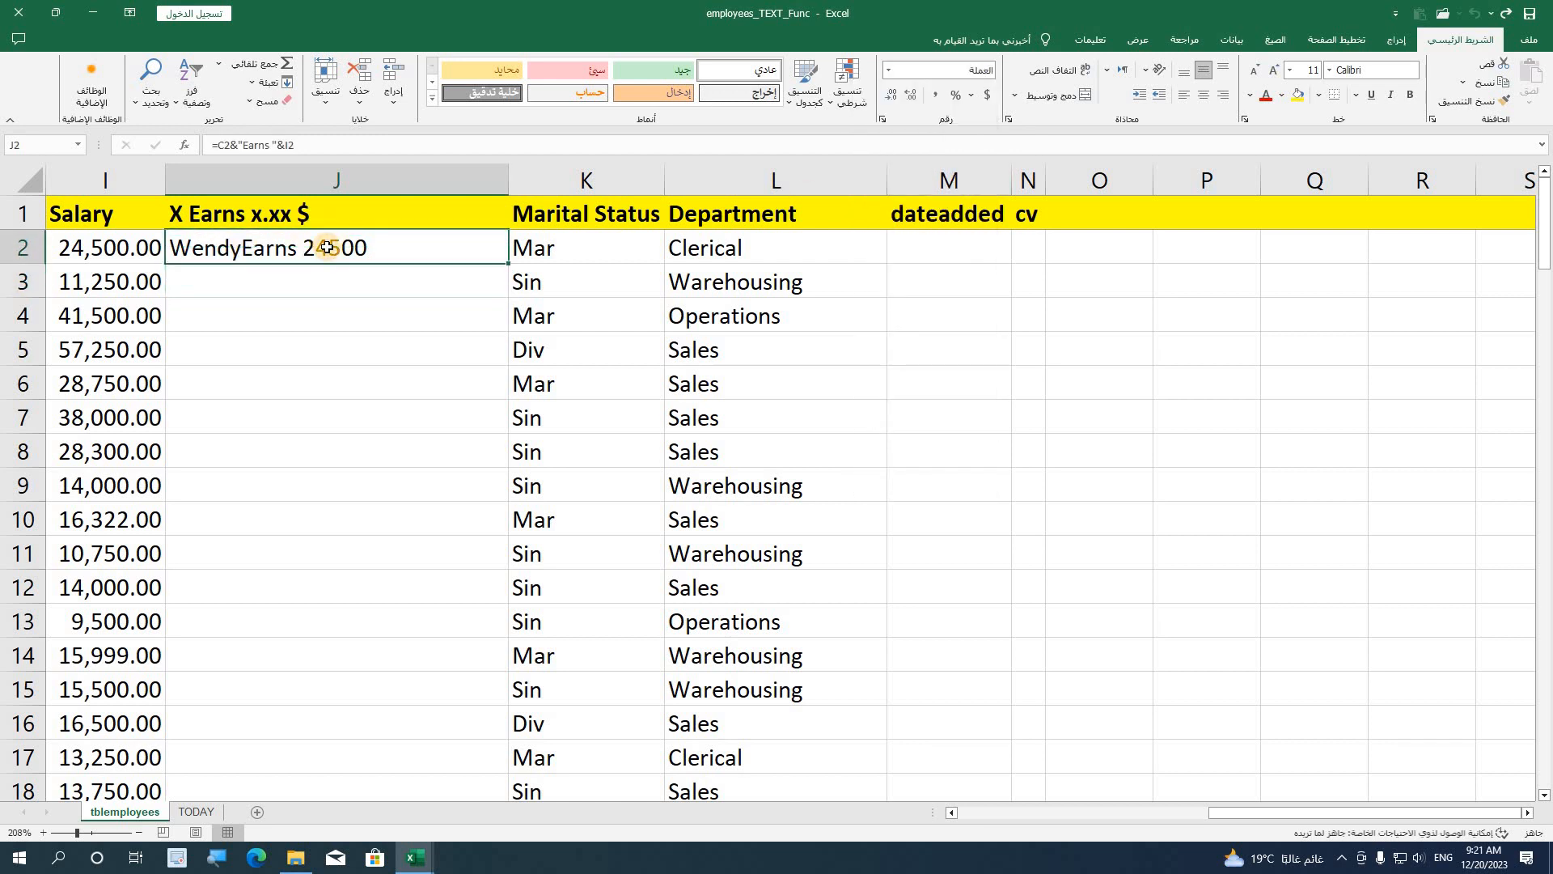
# - Wrap the I2 reference in the J2 formula in a TEXT function with the format "00,000.0"
pyautogui.doubleClick(301, 248)
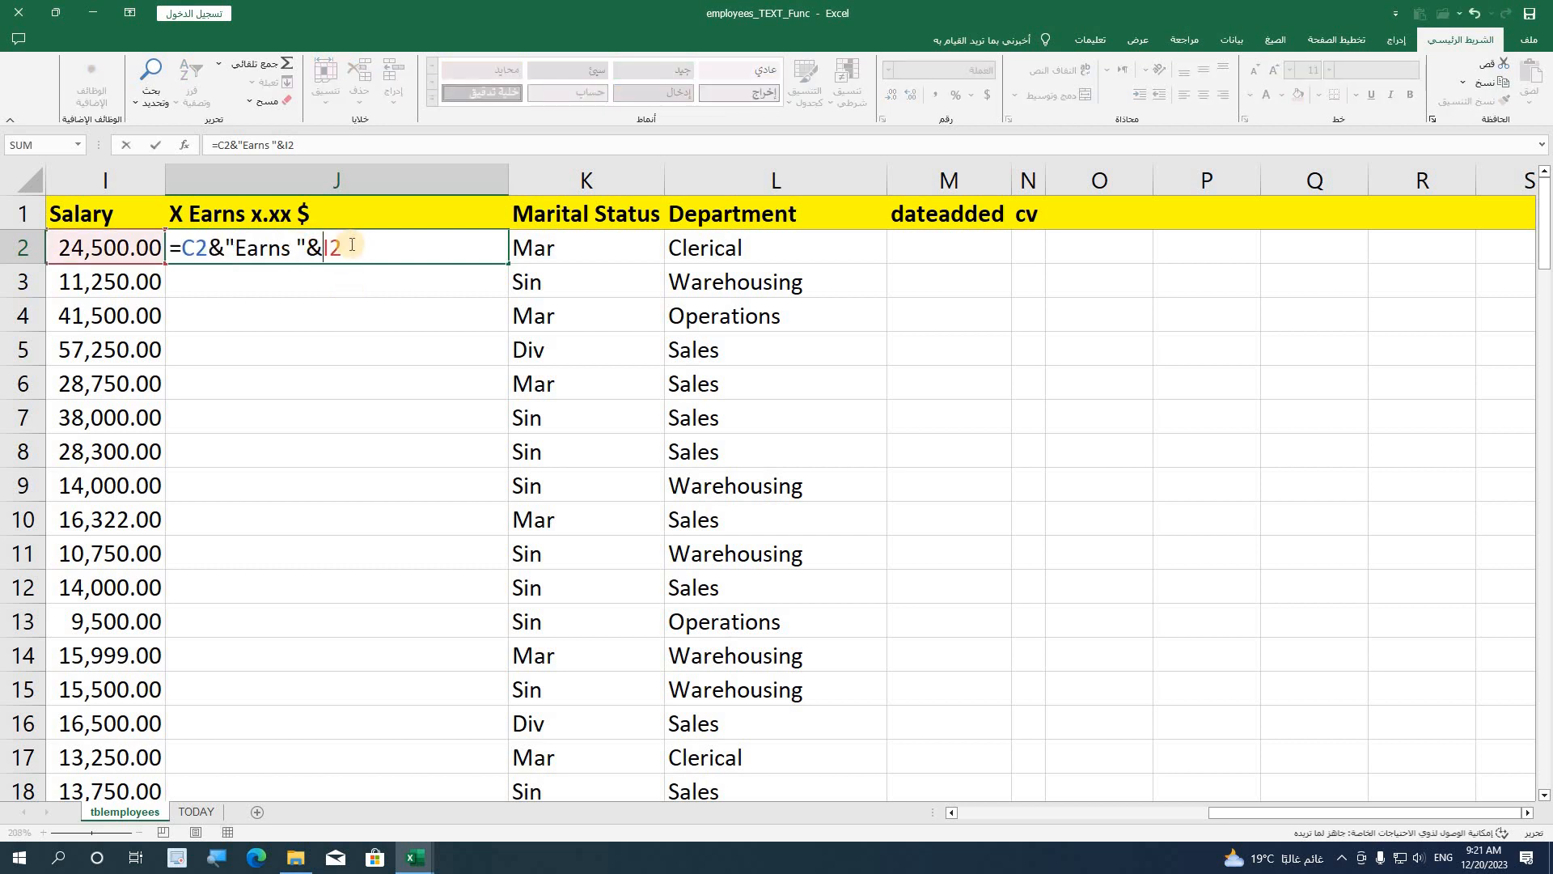
pyautogui.write('t')
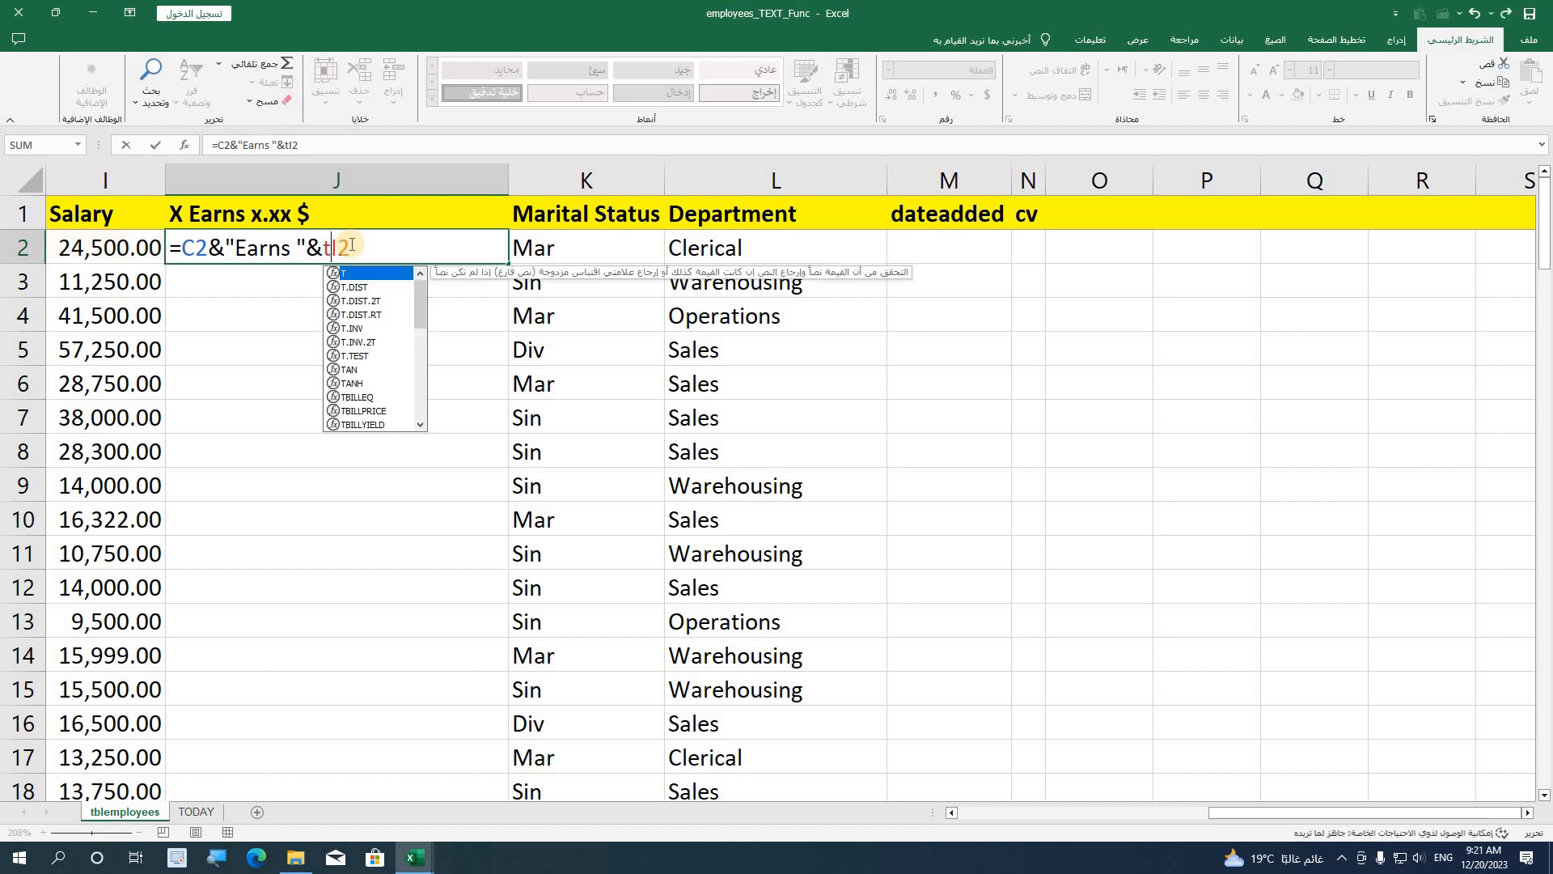
pyautogui.write('e')
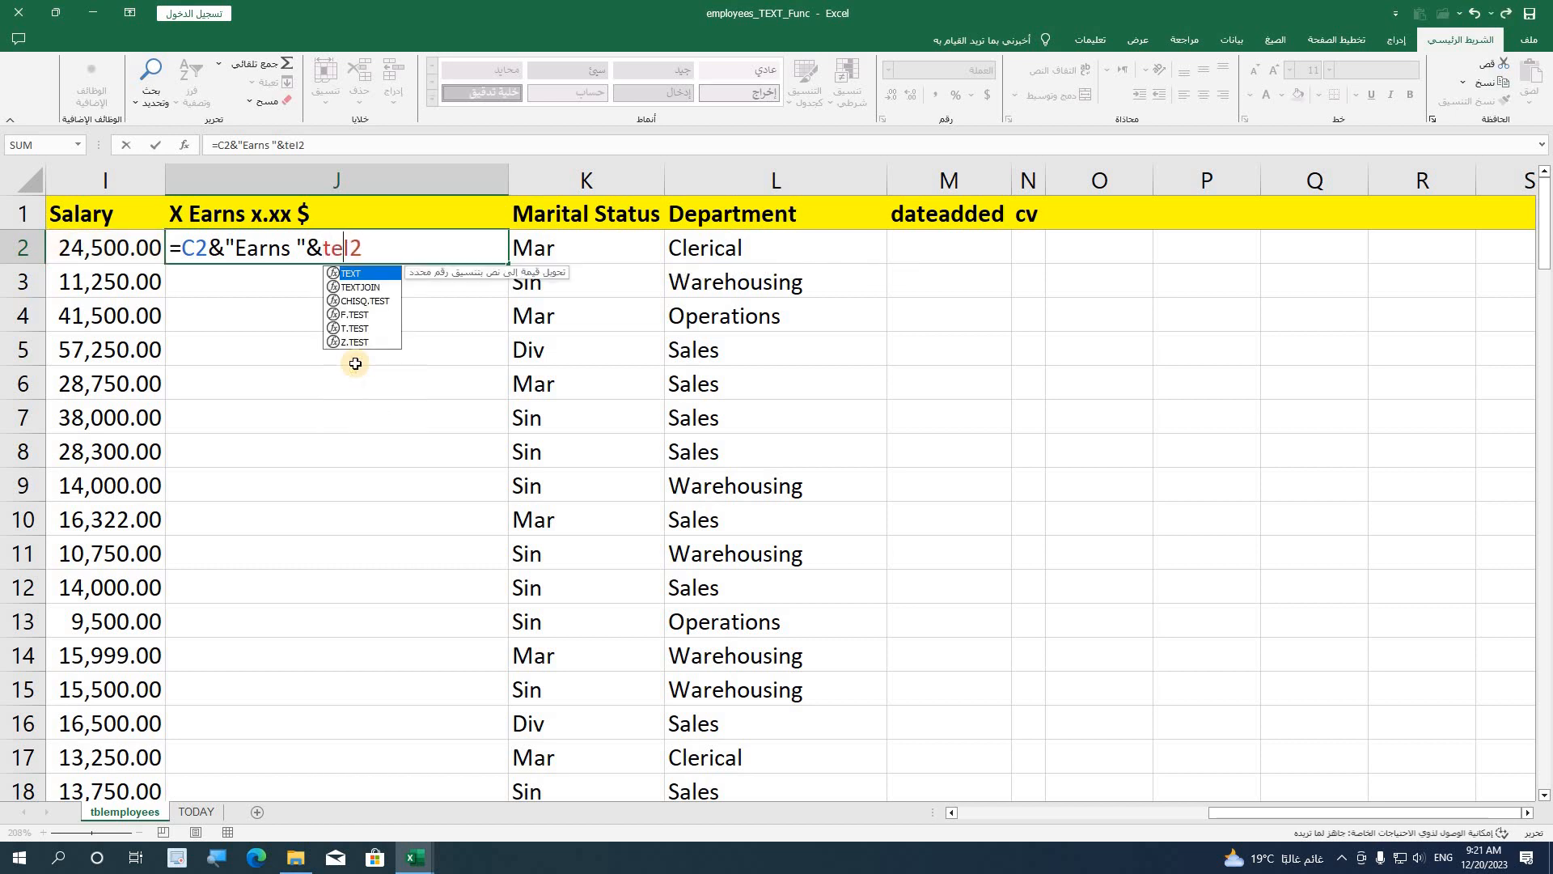
pyautogui.doubleClick(367, 273)
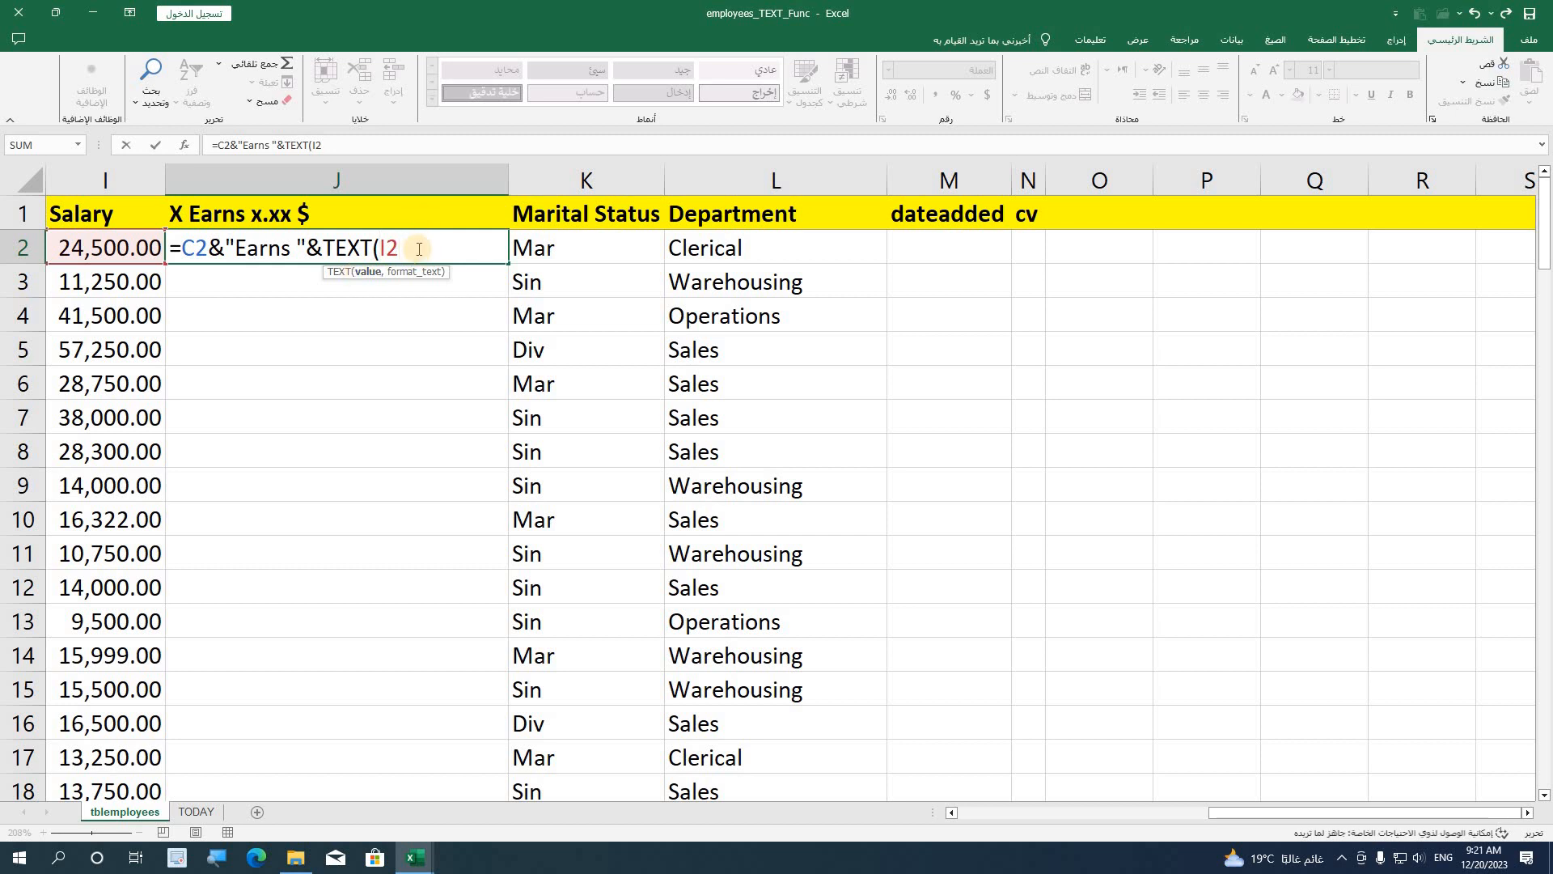
pyautogui.write(',"00,000')
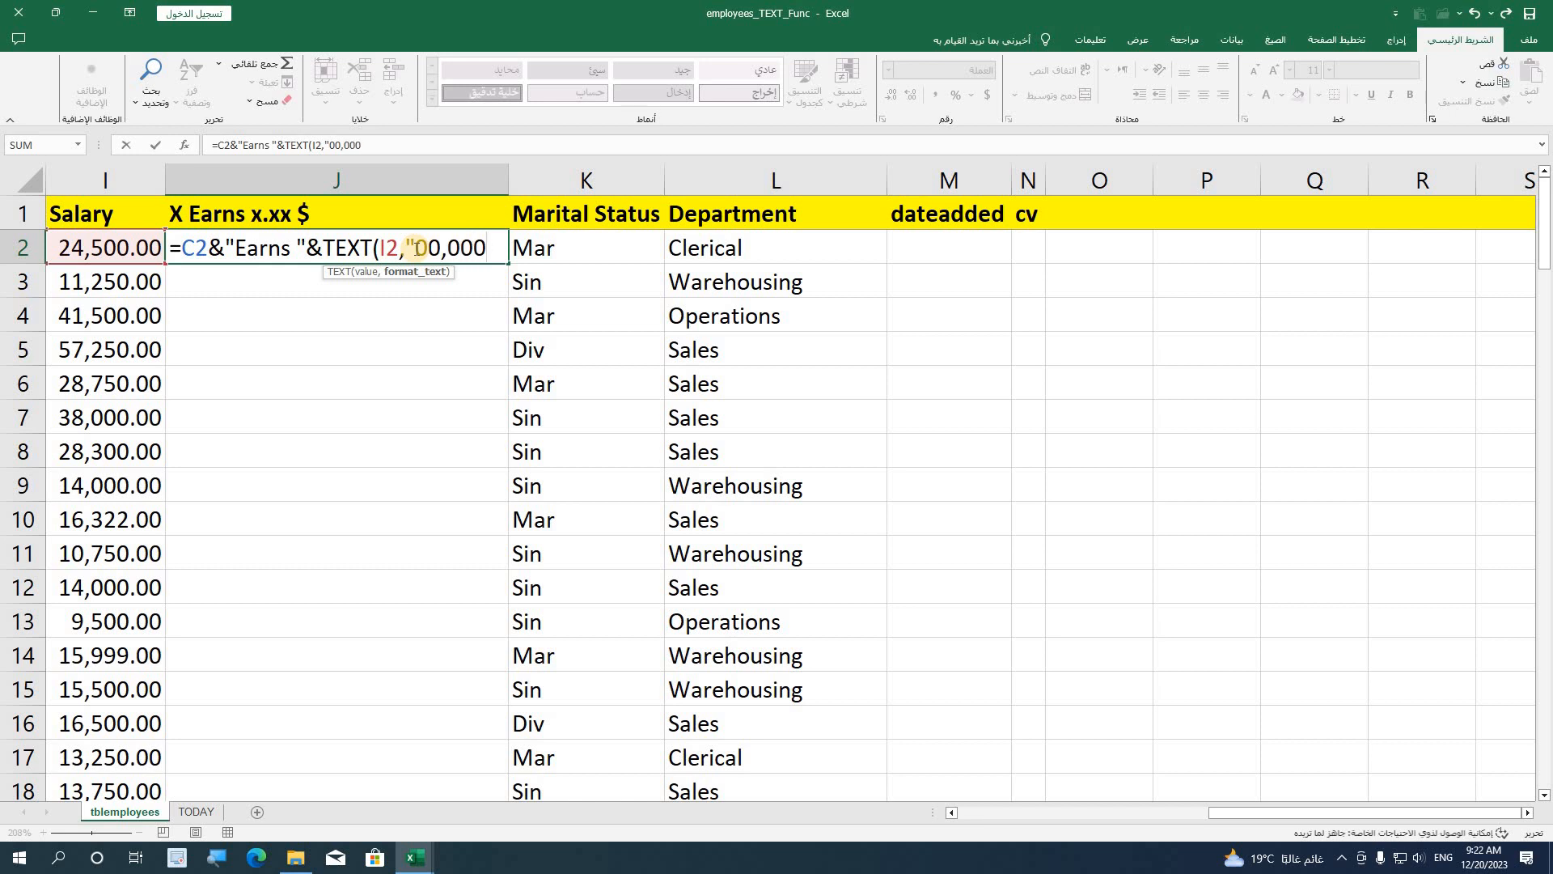
pyautogui.write('.0")')
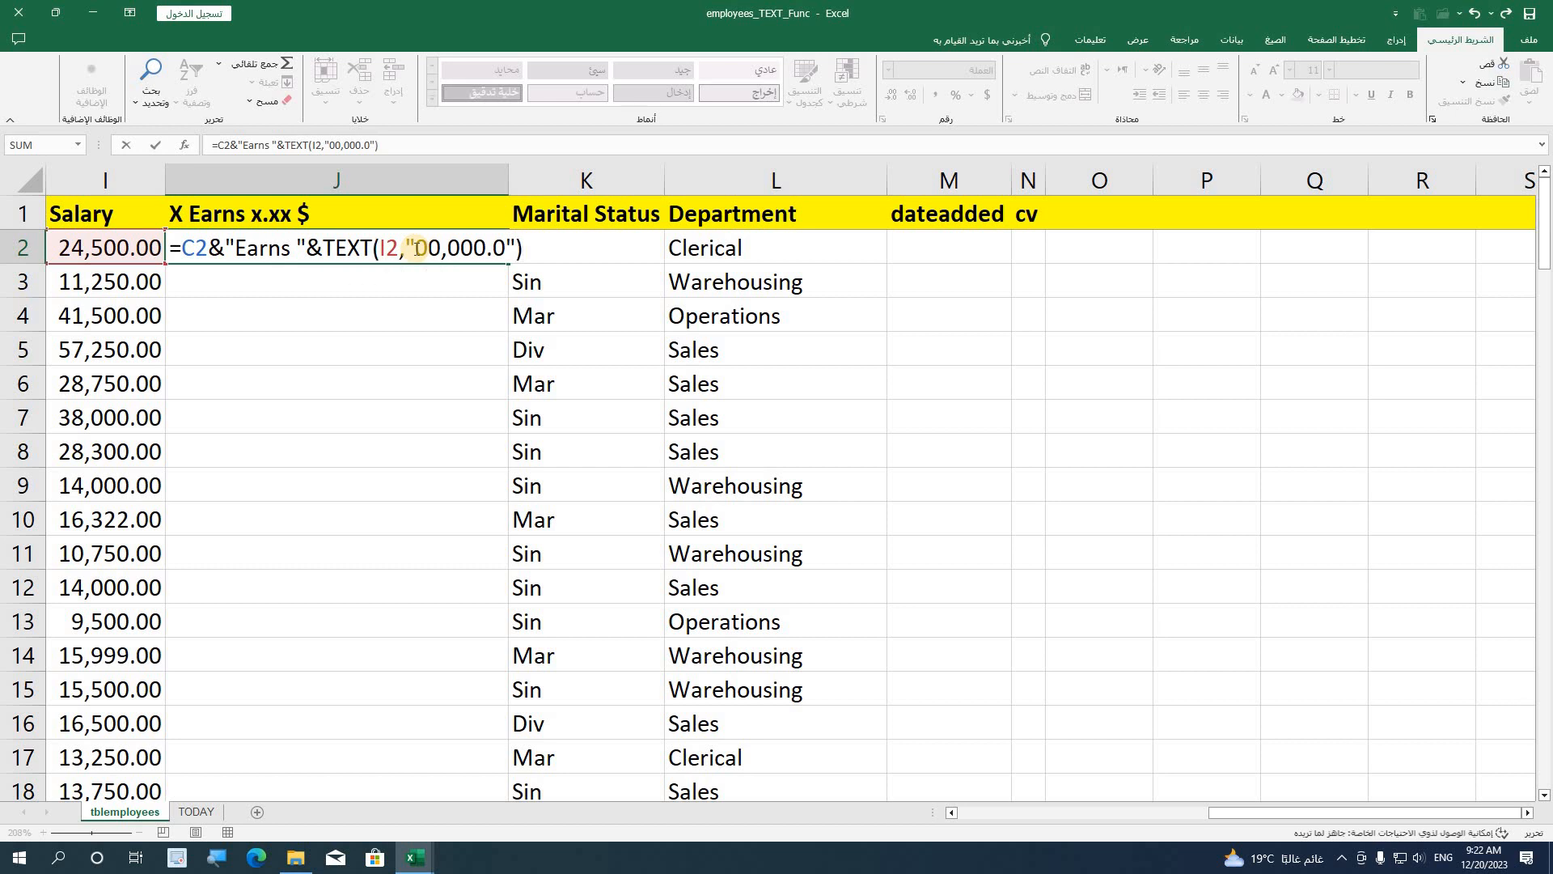
pyautogui.press('Return')
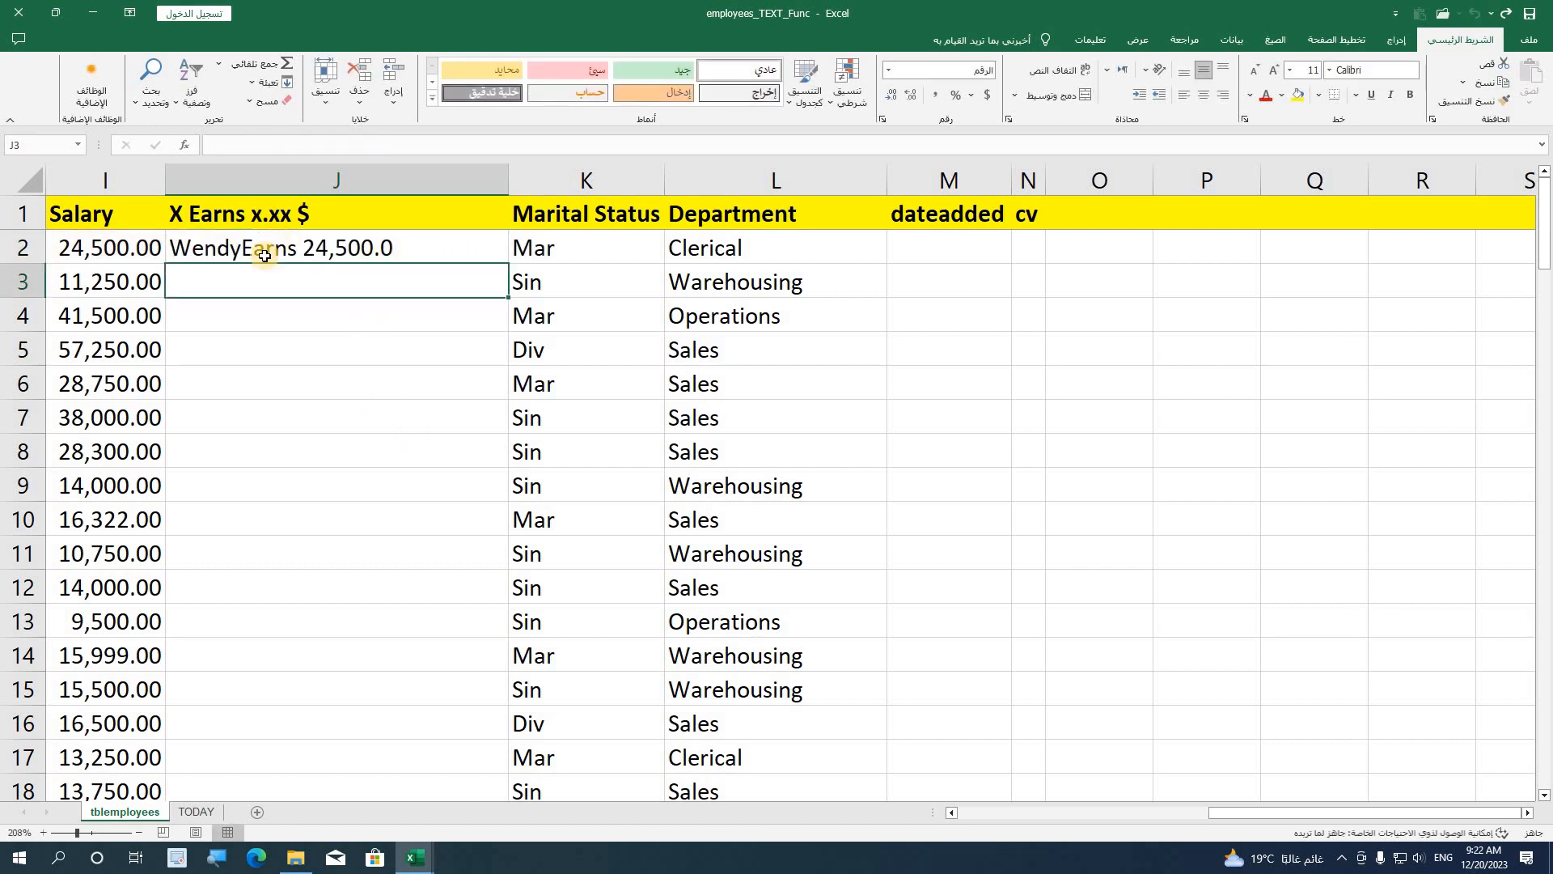
# - Fill the J2 formula down the whole "X Earns x.xx $" column and check the filled rows
pyautogui.moveTo(1242, 810); pyautogui.dragTo(1198, 801)
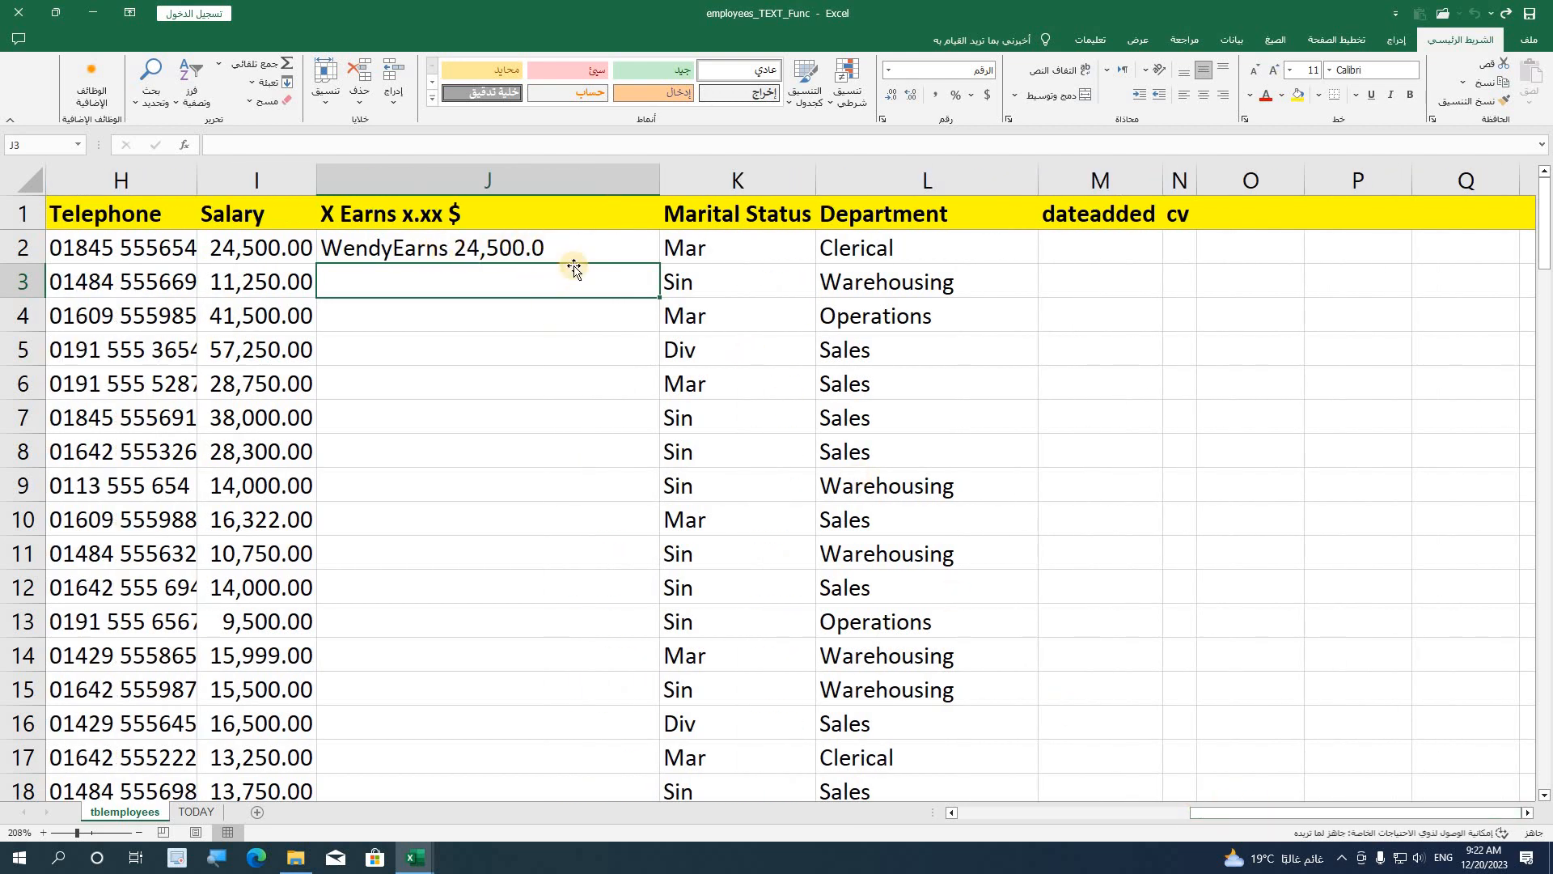
pyautogui.click(452, 248)
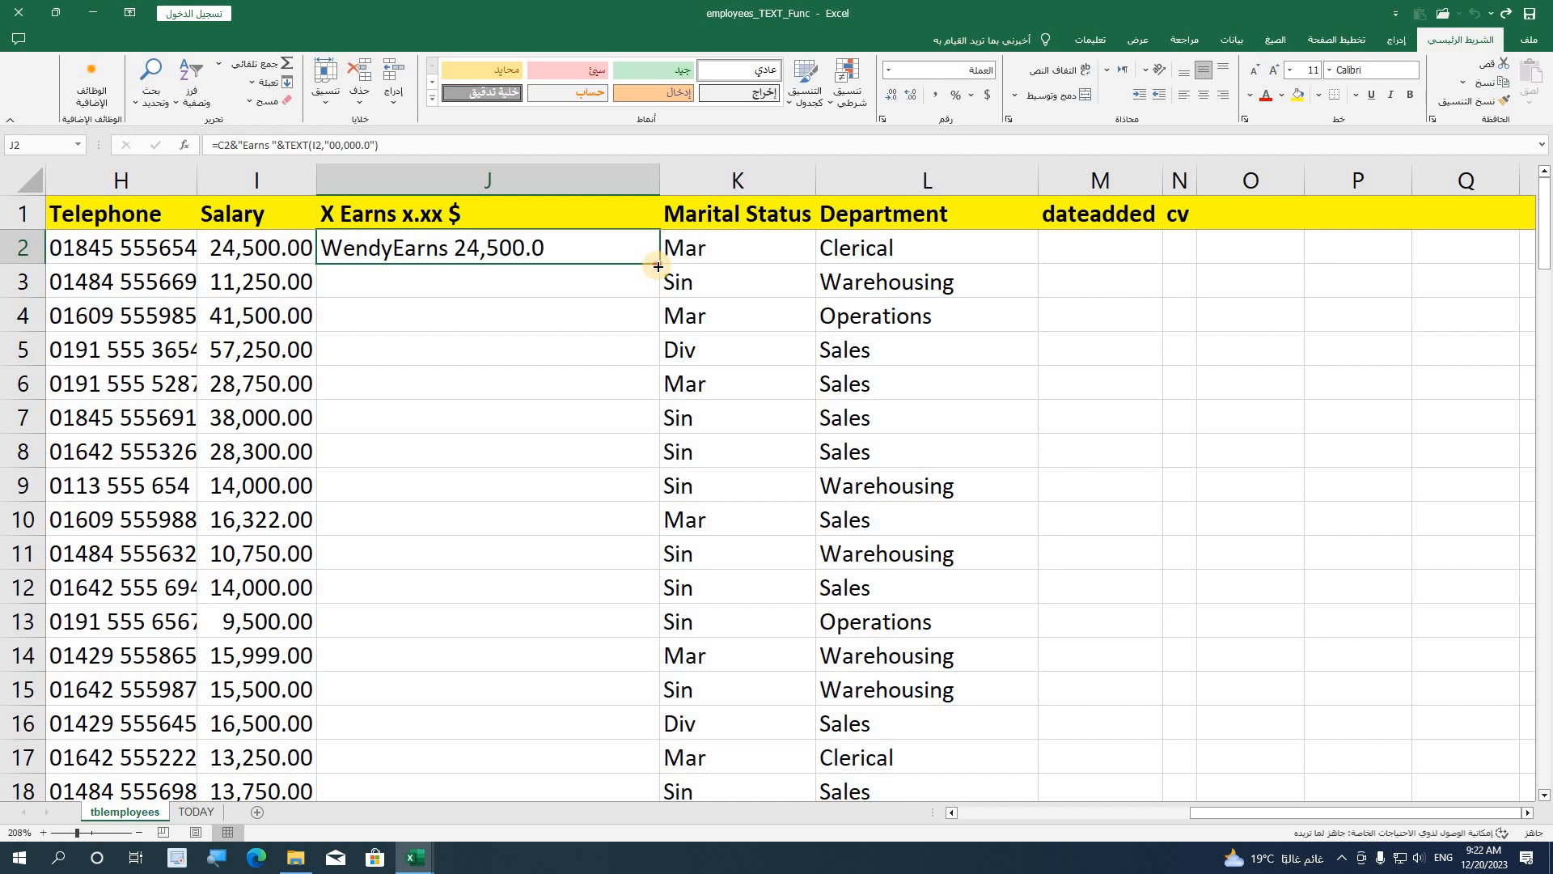
pyautogui.doubleClick(659, 266)
pyautogui.scroll(-7, 540, 690)
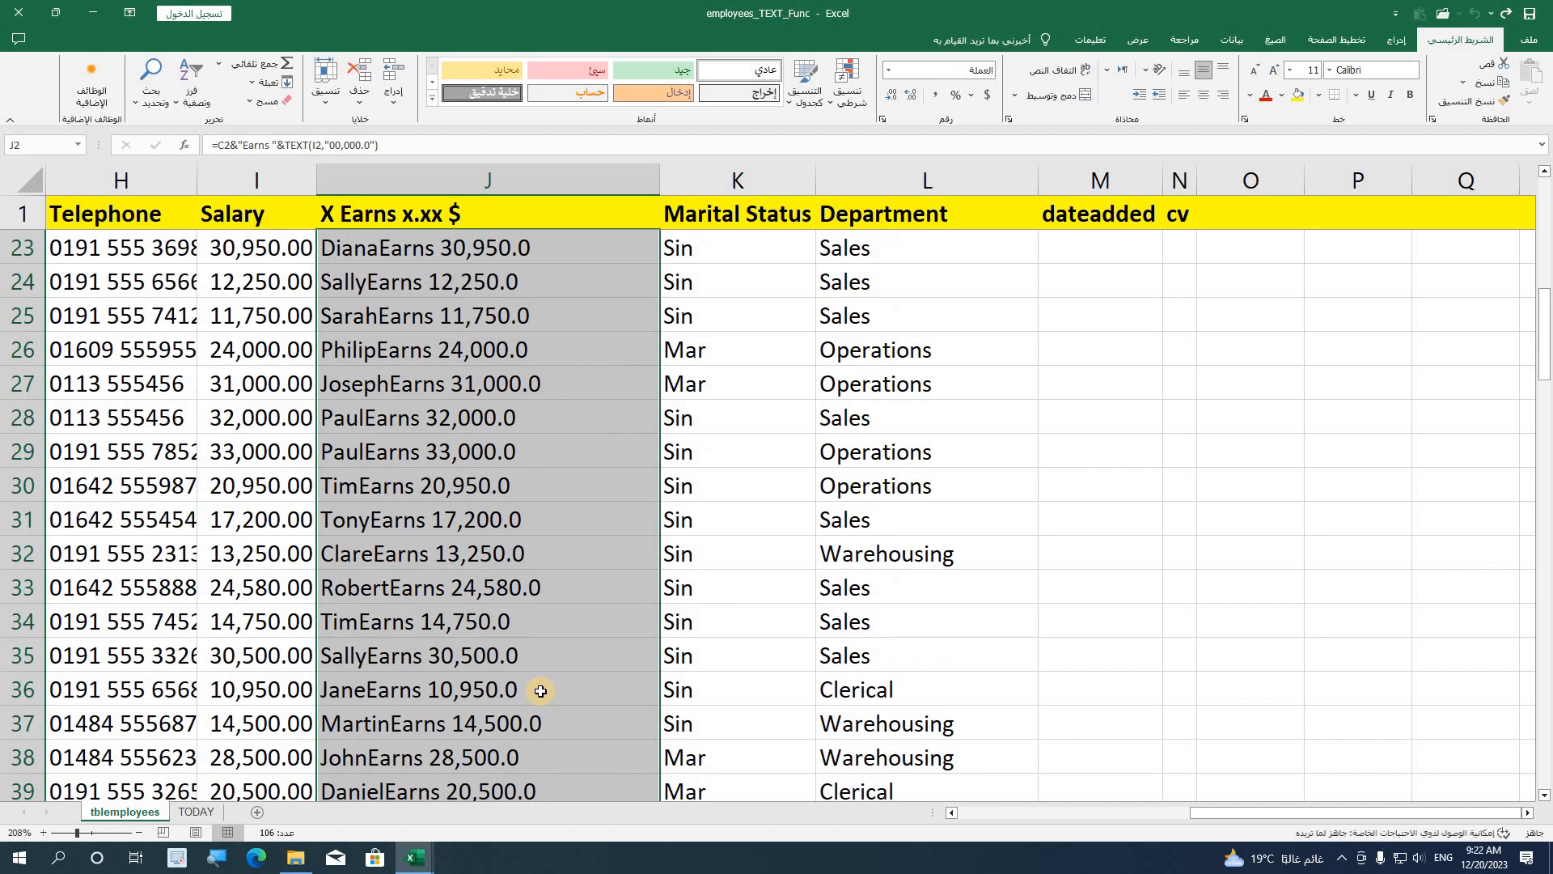
pyautogui.scroll(7, 540, 690)
pyautogui.click(493, 472)
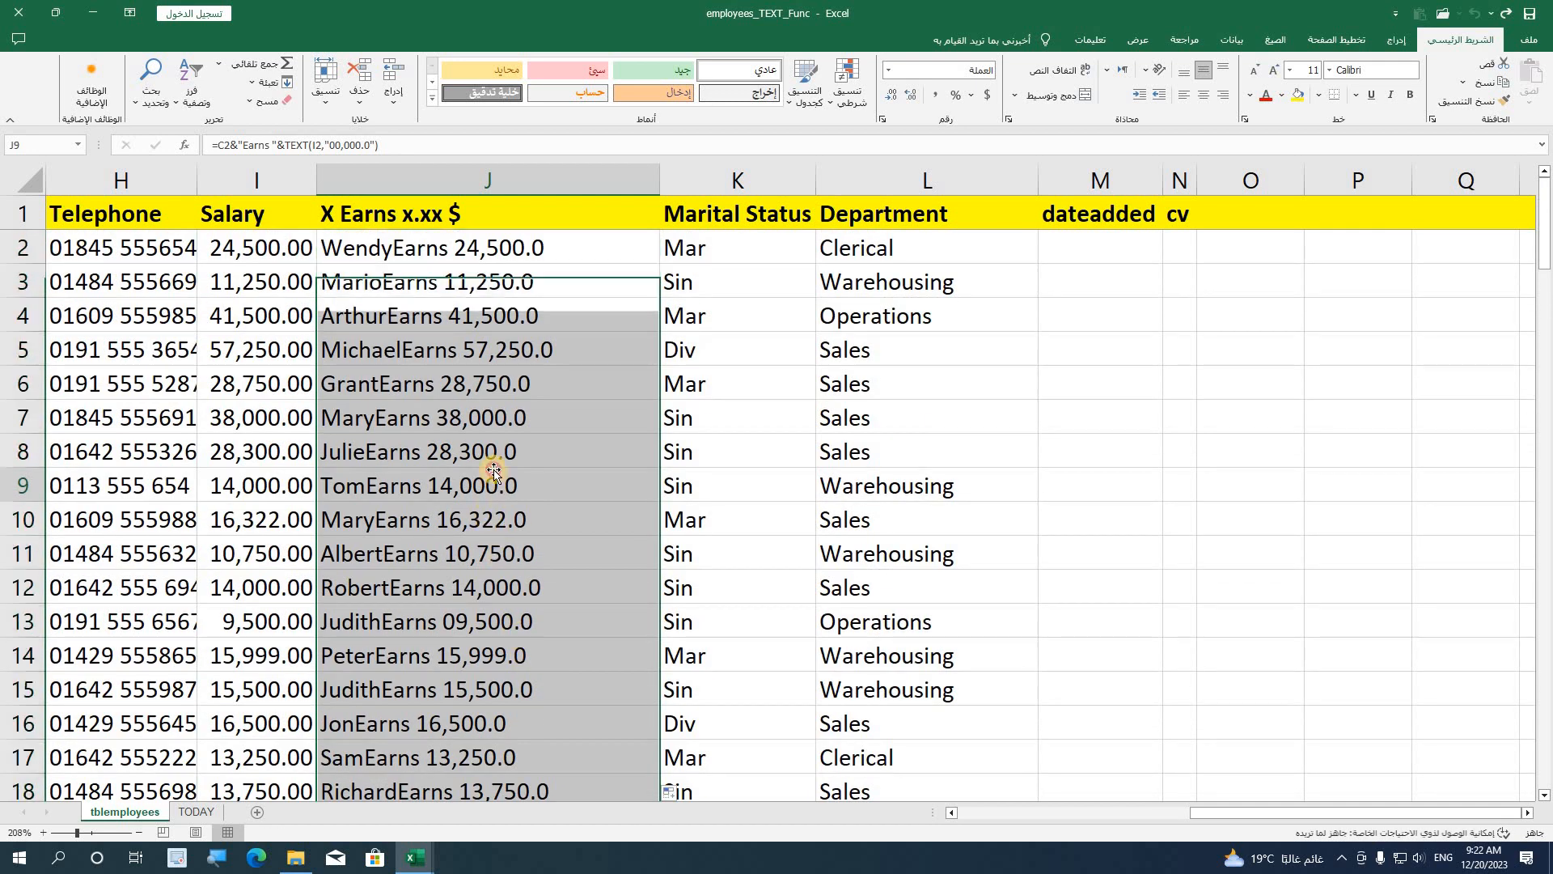